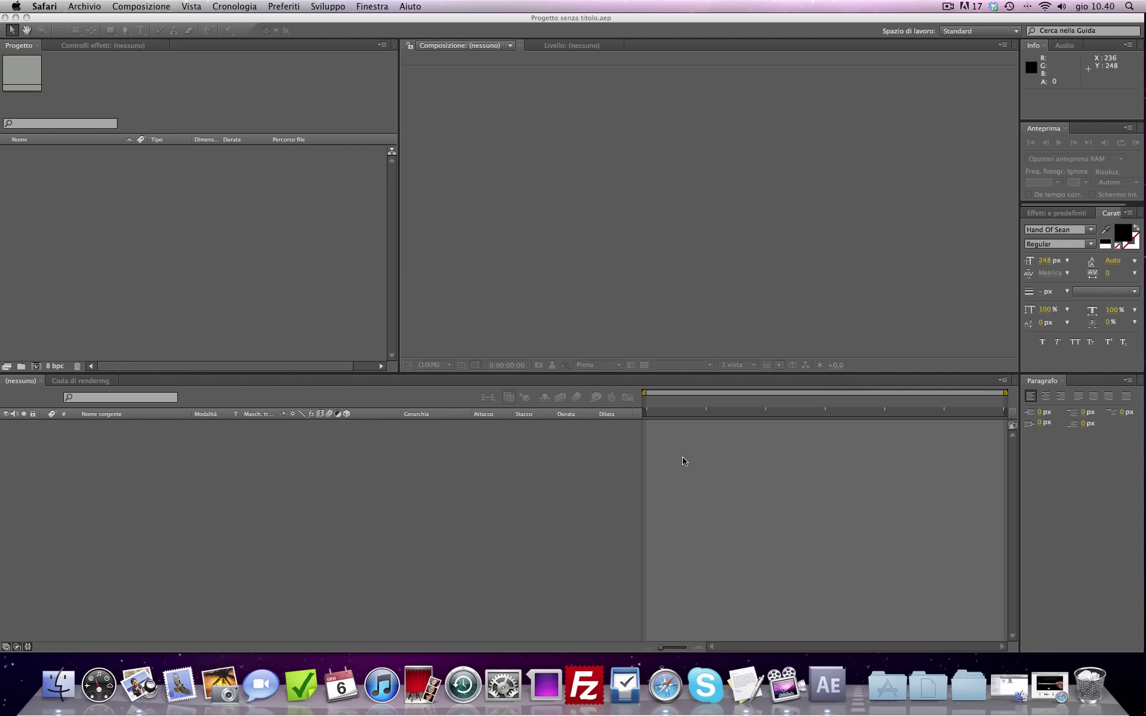
Step: Bring the Skimbu blog window back up and scroll through its page
click(664, 685)
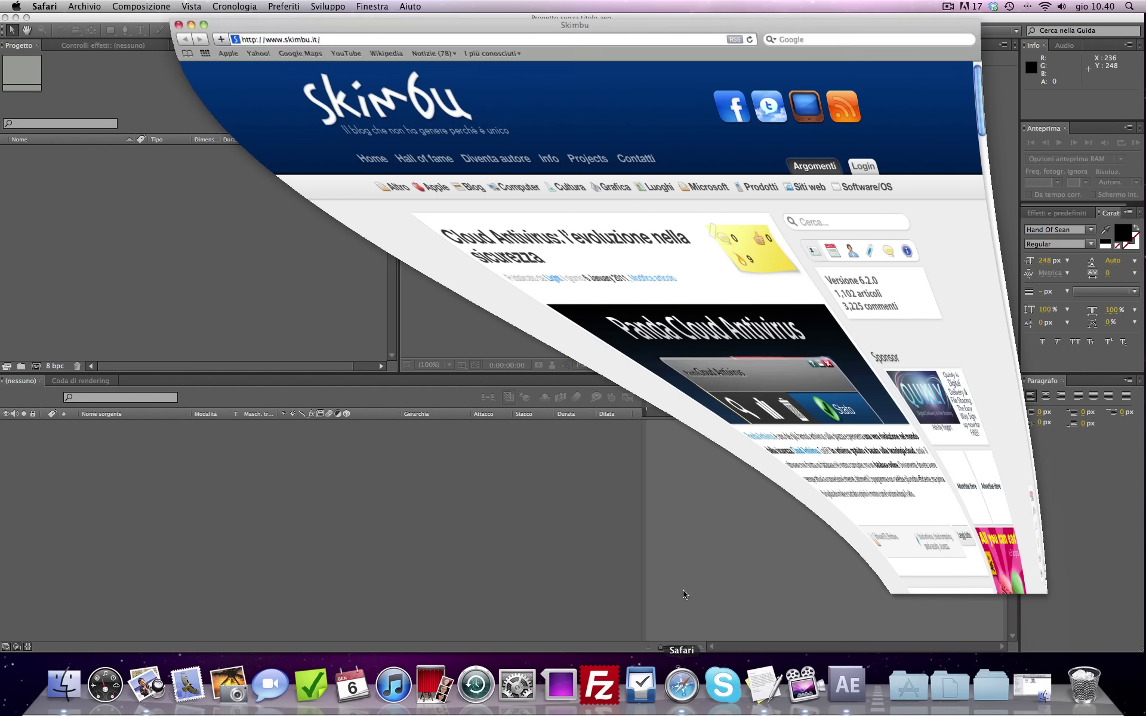
scroll(256, 323, down, 2)
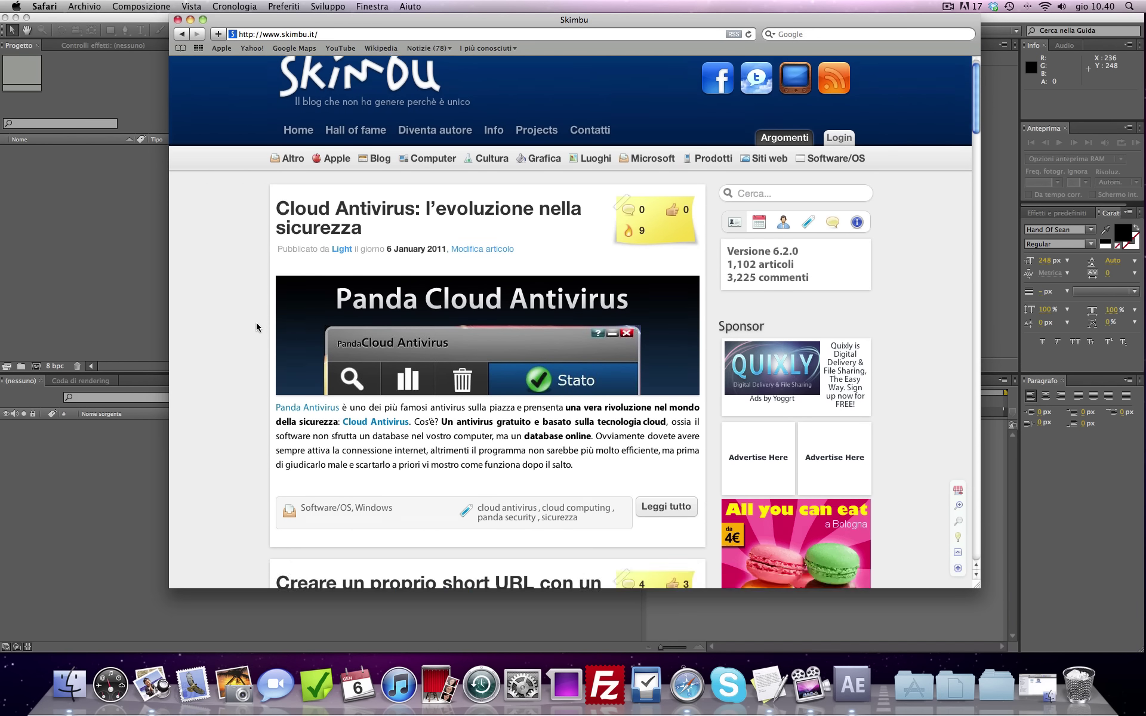
scroll(256, 322, up, 2)
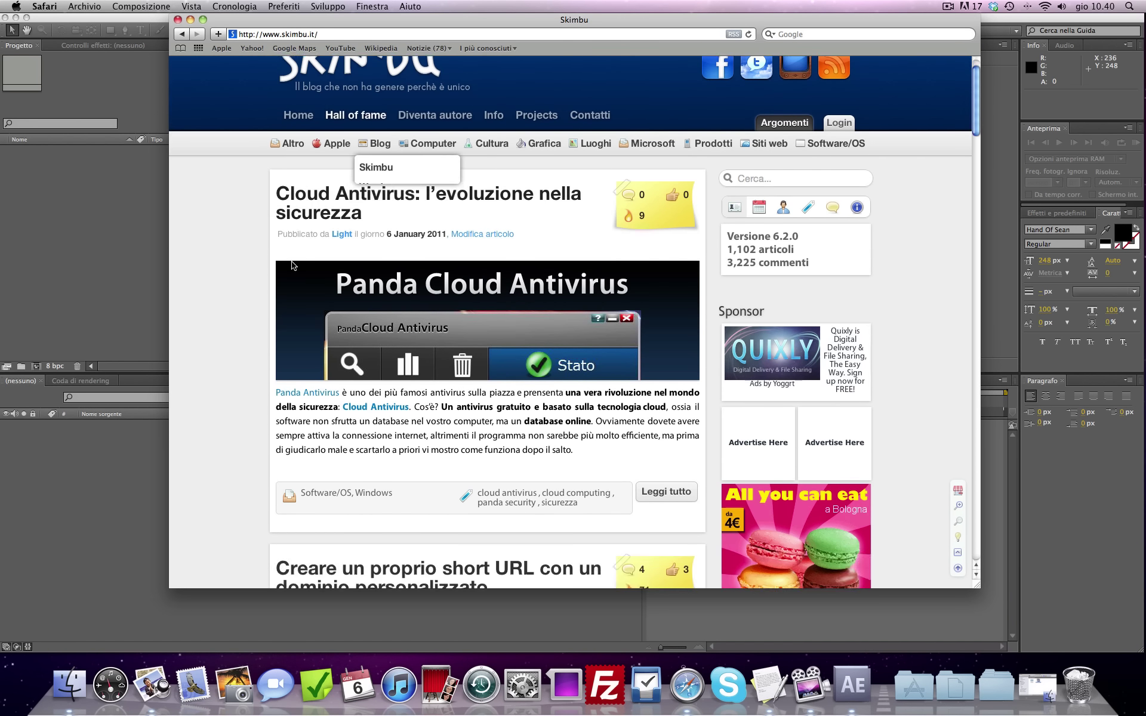
scroll(292, 264, down, 10)
scroll(292, 264, up, 10)
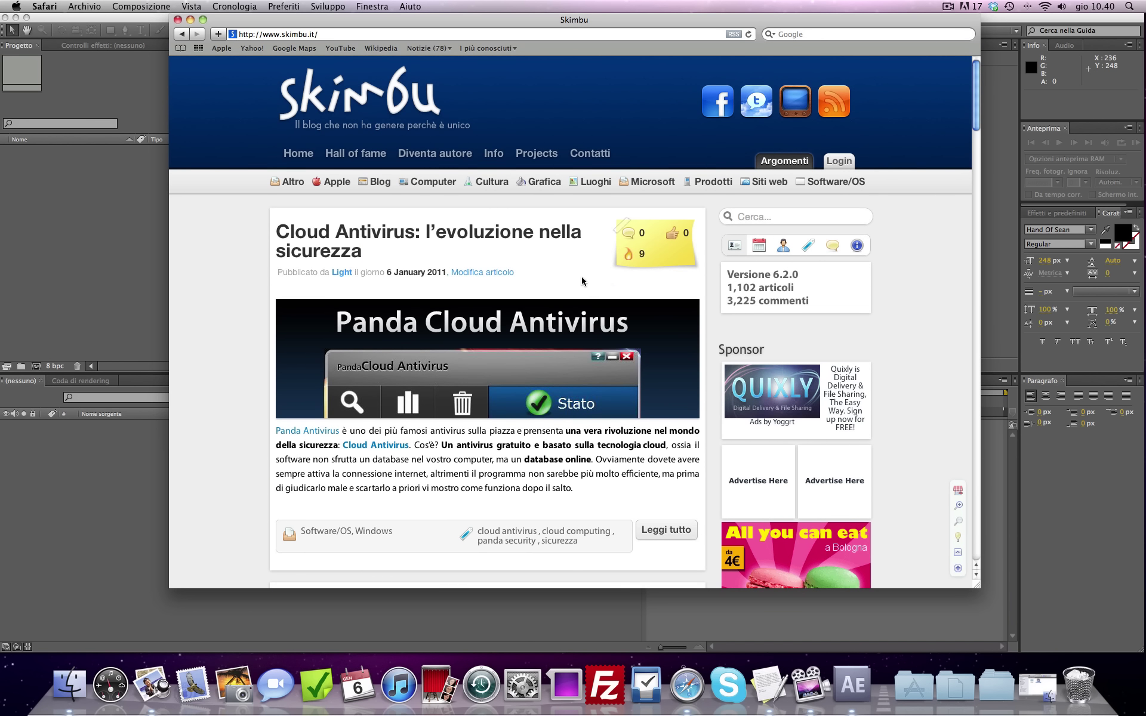
scroll(582, 276, down, 3)
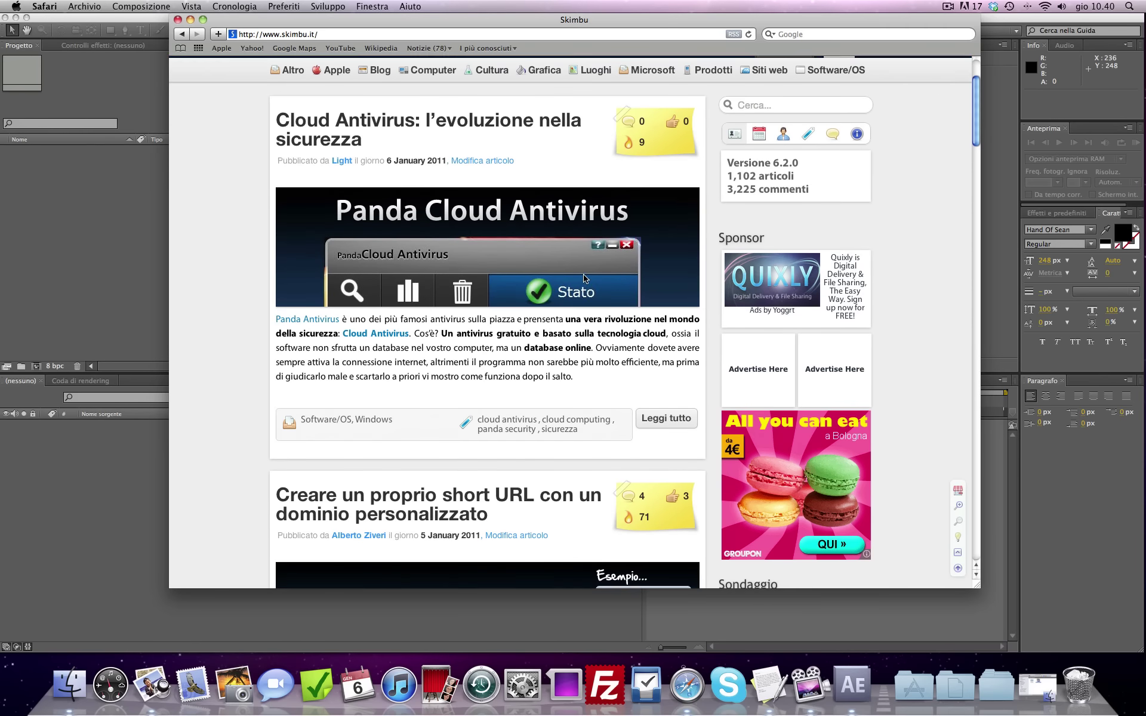
scroll(584, 279, up, 3)
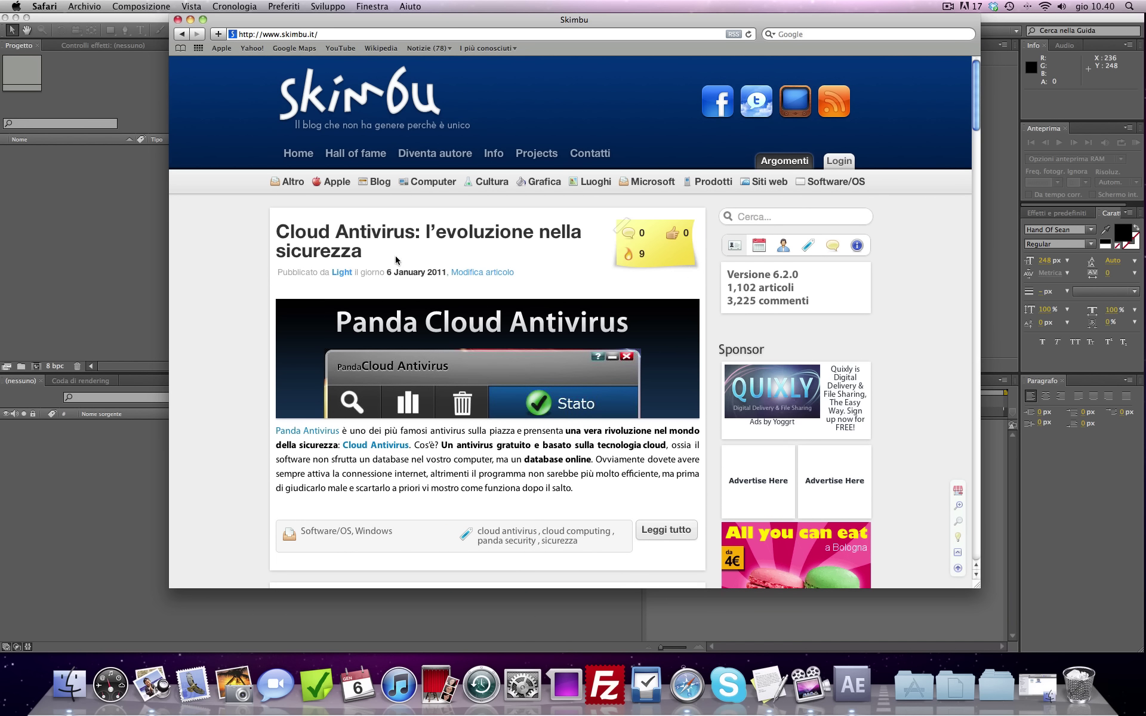
Step: Browse the Skimbu category menus, then close the Safari window and return to After Effects
mouse_move(444, 184)
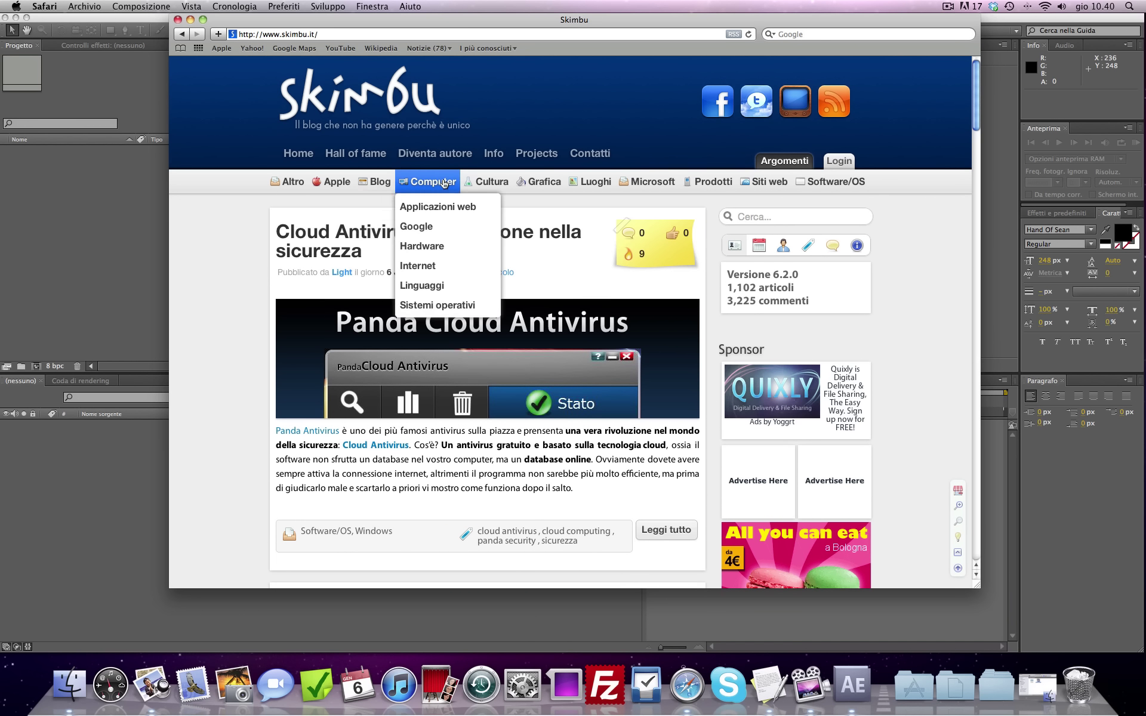
mouse_move(333, 184)
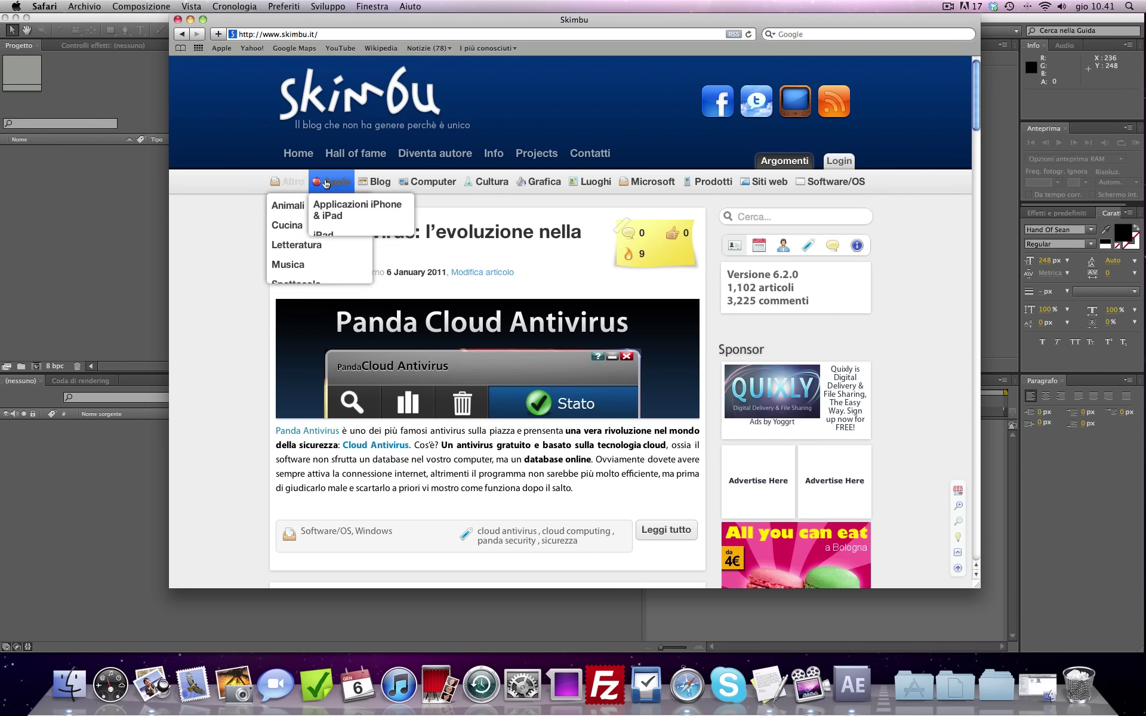
mouse_move(546, 183)
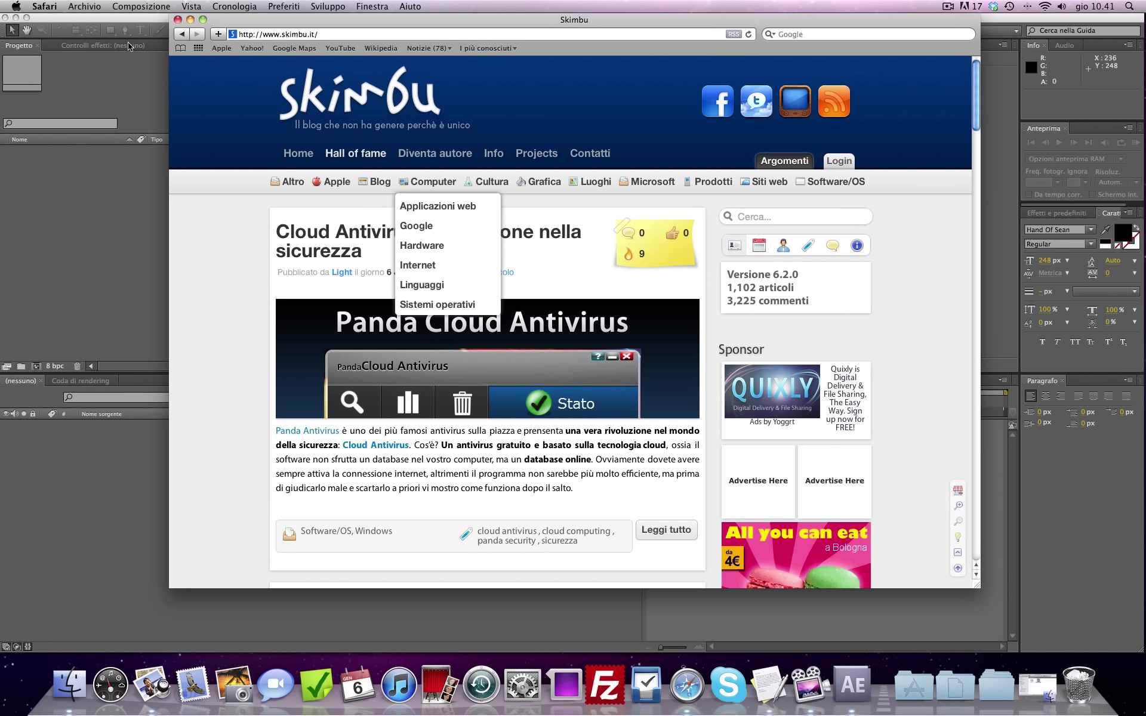
click(177, 20)
click(284, 202)
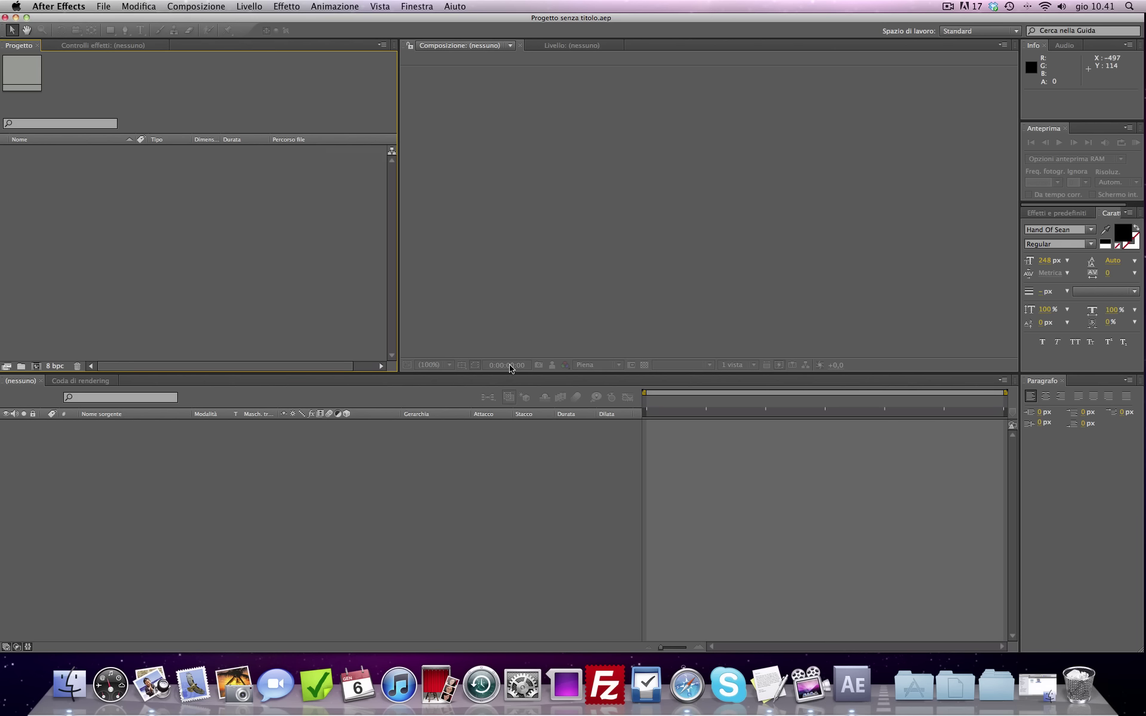
Step: Search the web for 'hand of sean' and open the dafont.com font page
click(692, 687)
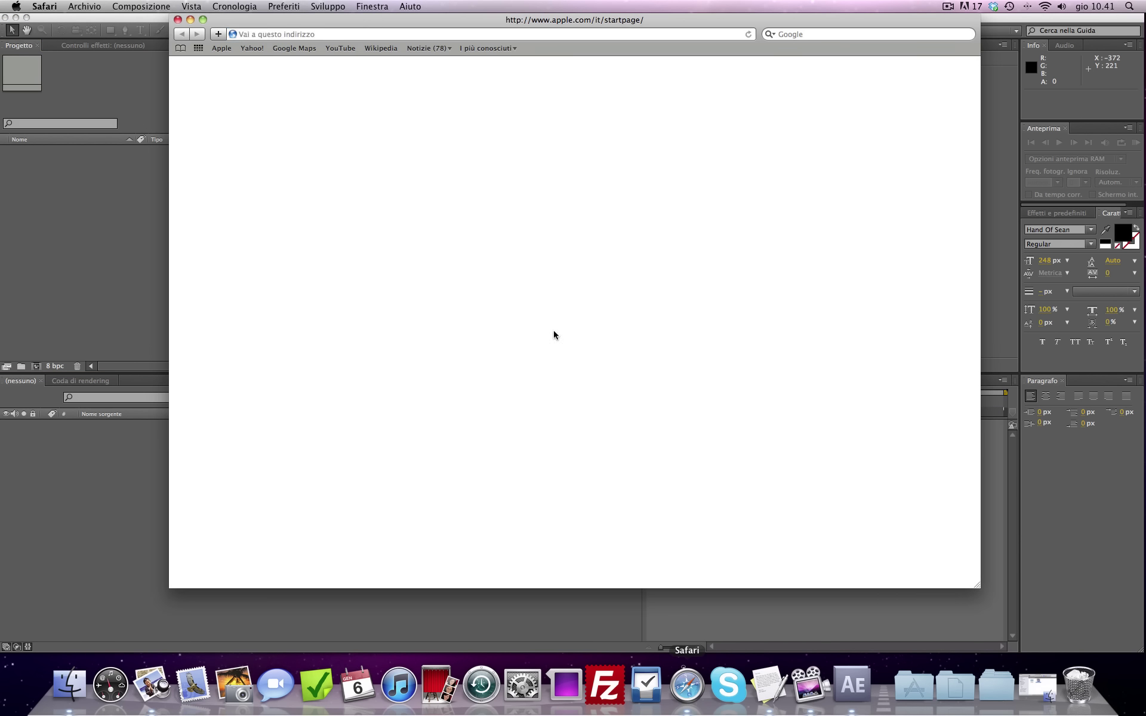
text(hand )
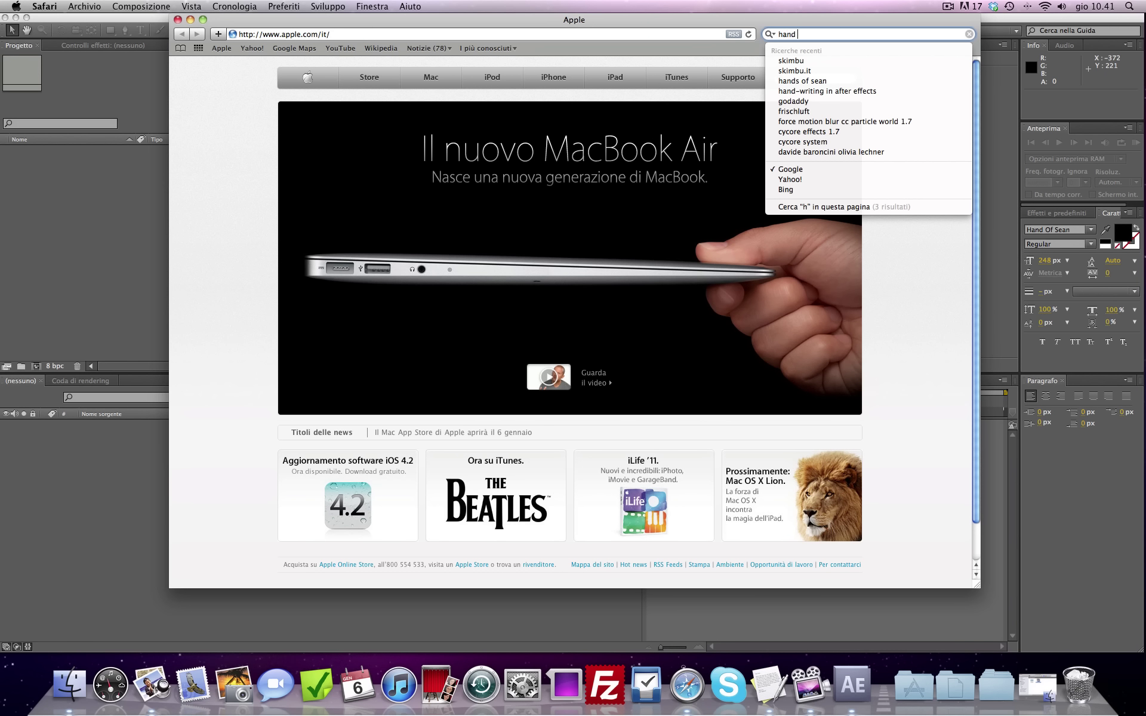
text(of sean)
key(Return)
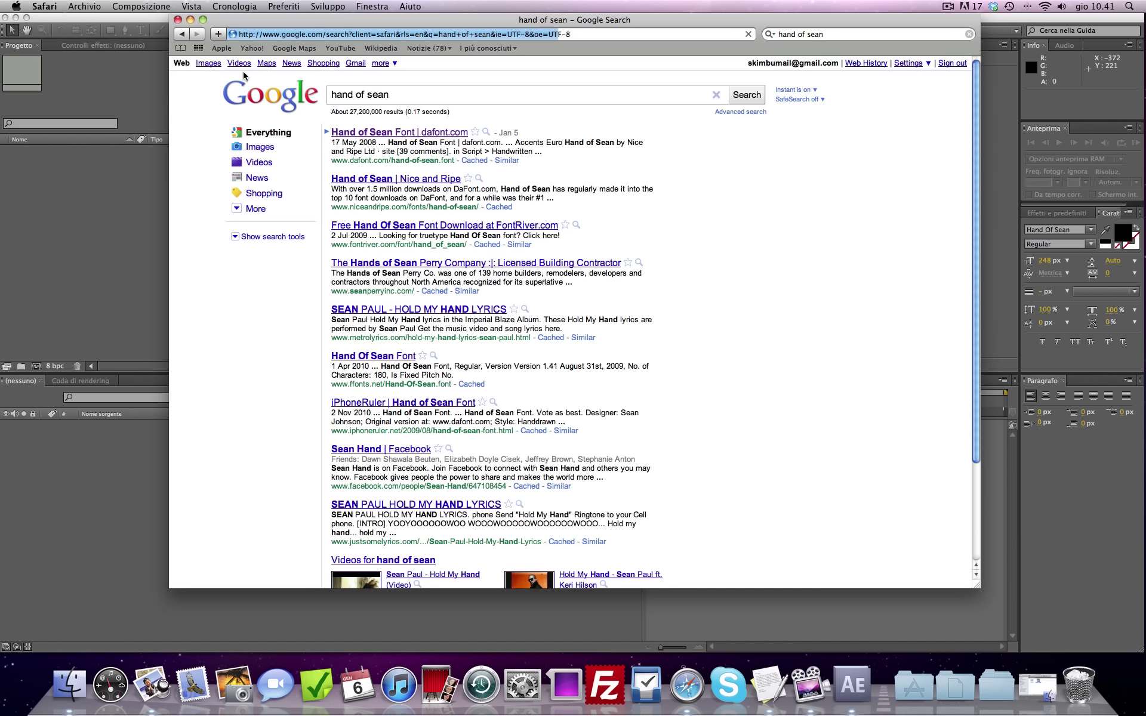
click(438, 134)
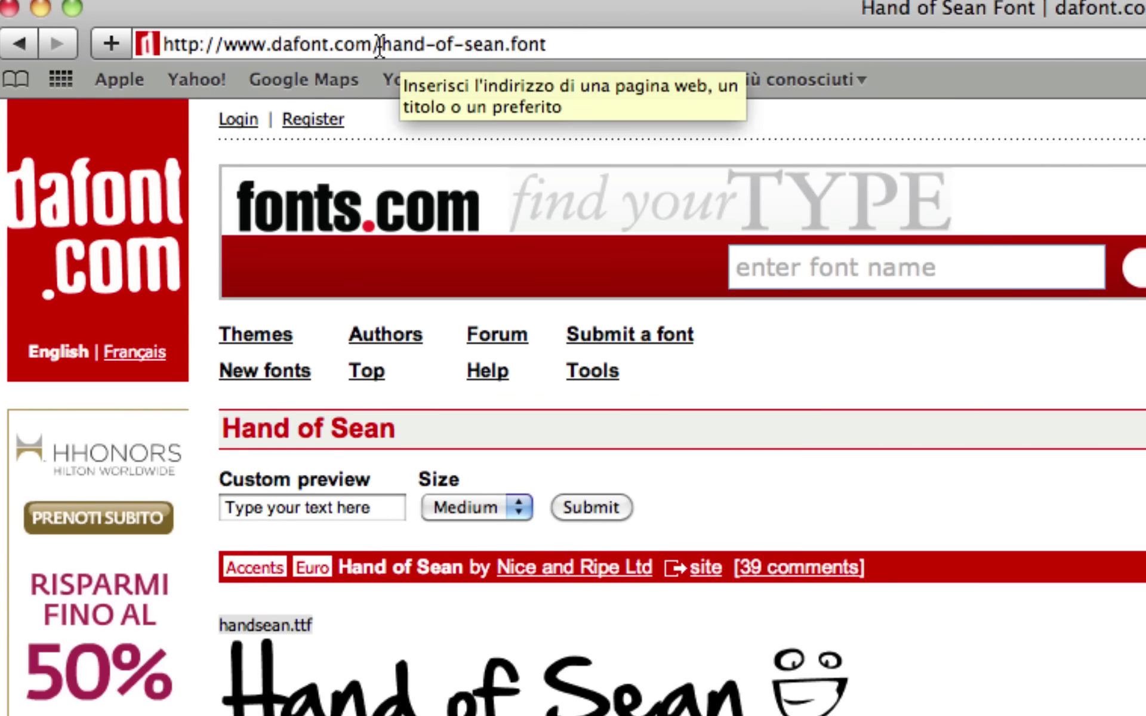
Step: Close the dafont.com window with Cmd+W and return to After Effects
drag(378, 45, 163, 44)
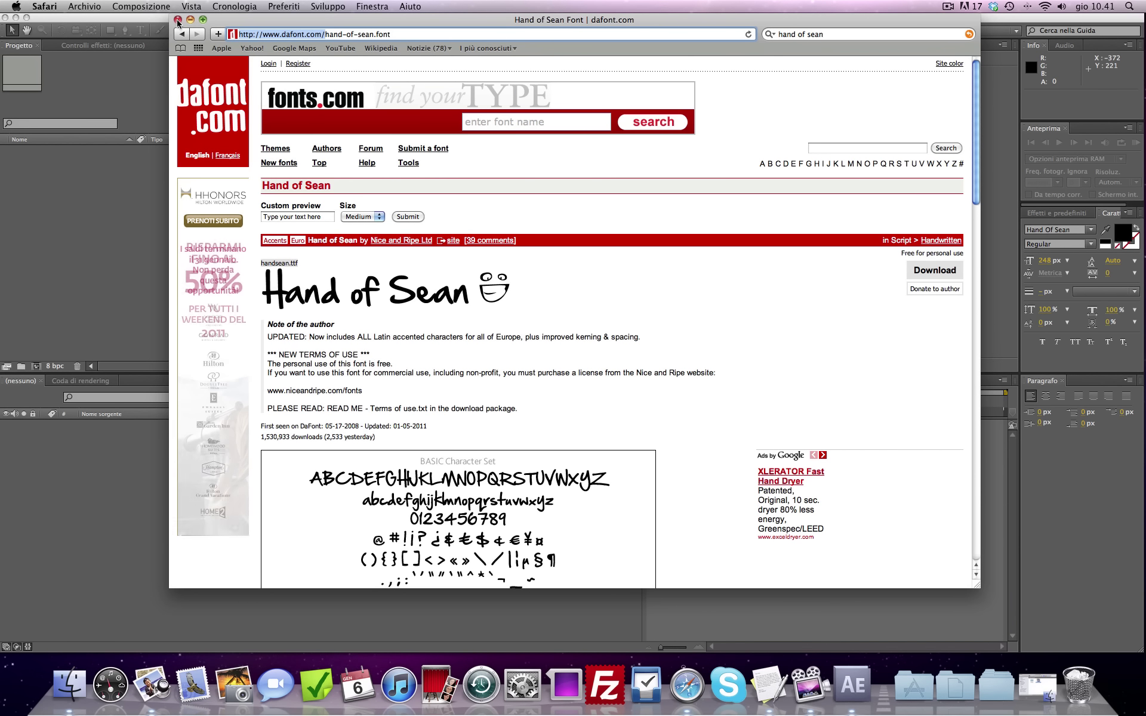
key(super+w)
click(326, 293)
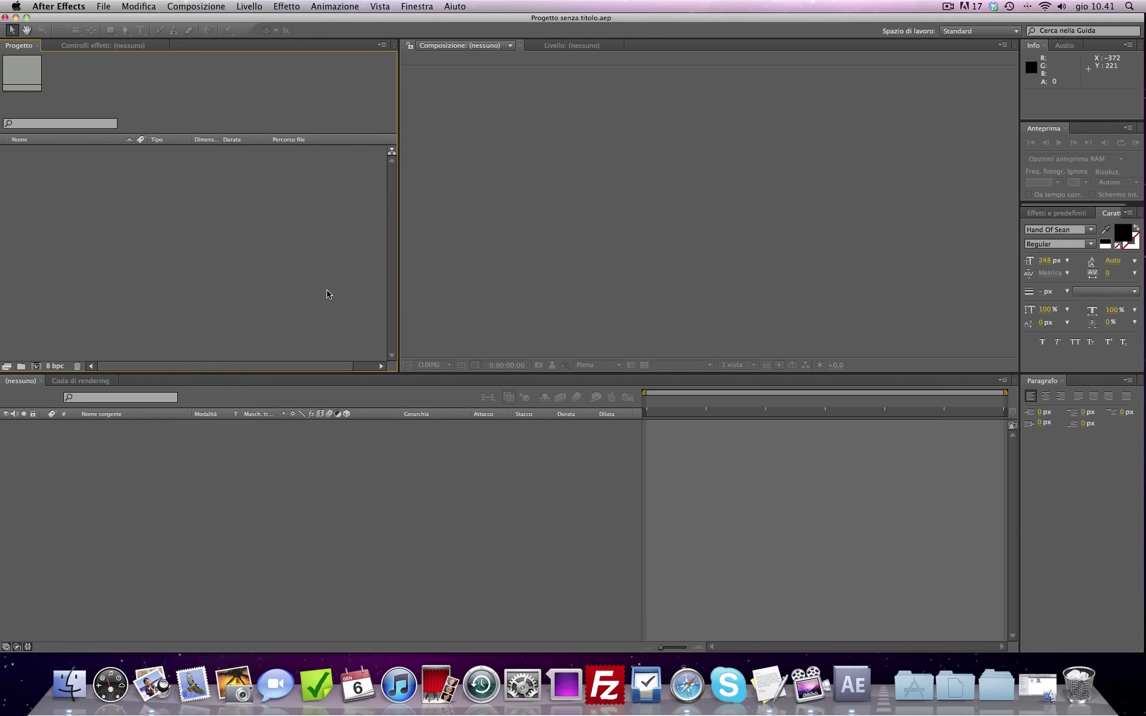
Step: Create a 'Testo scritto a mano' composition at 25 frames per second
click(206, 5)
click(202, 21)
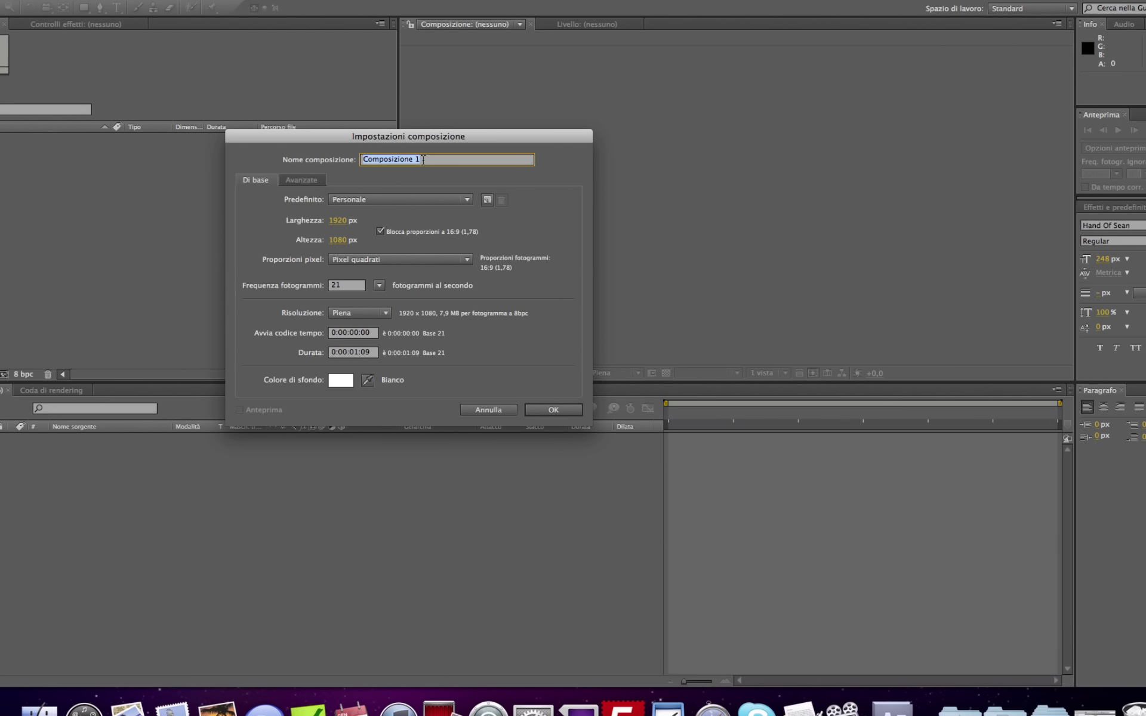
text(Testo scritto a mano)
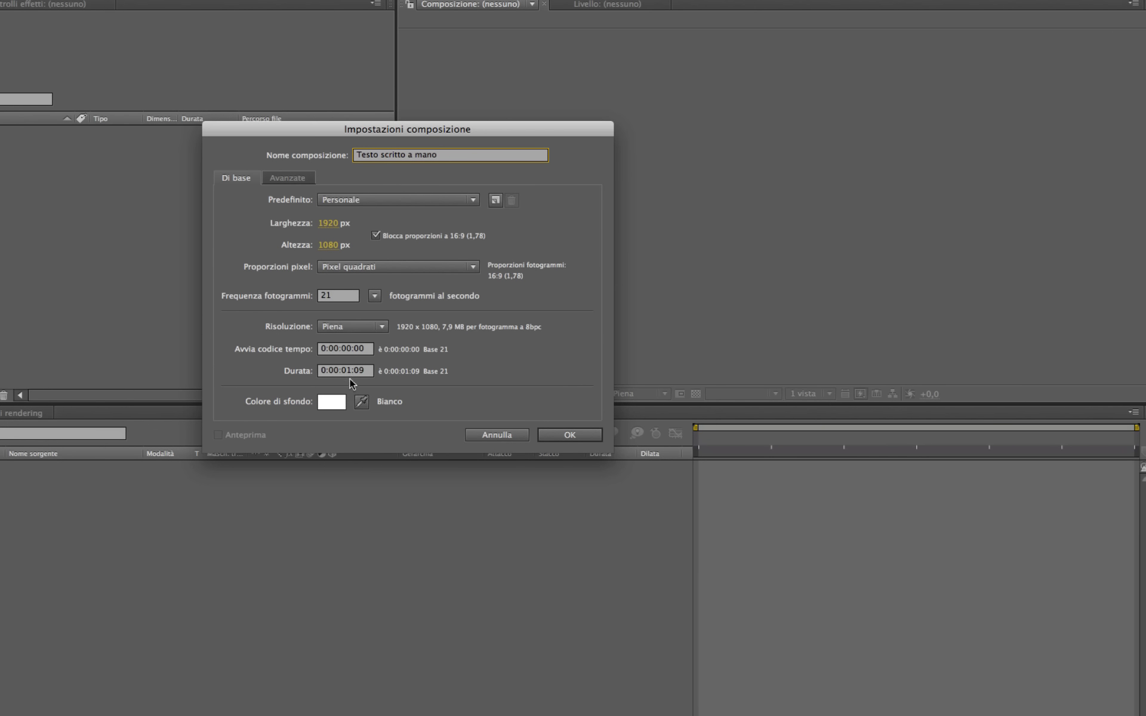
double_click(349, 370)
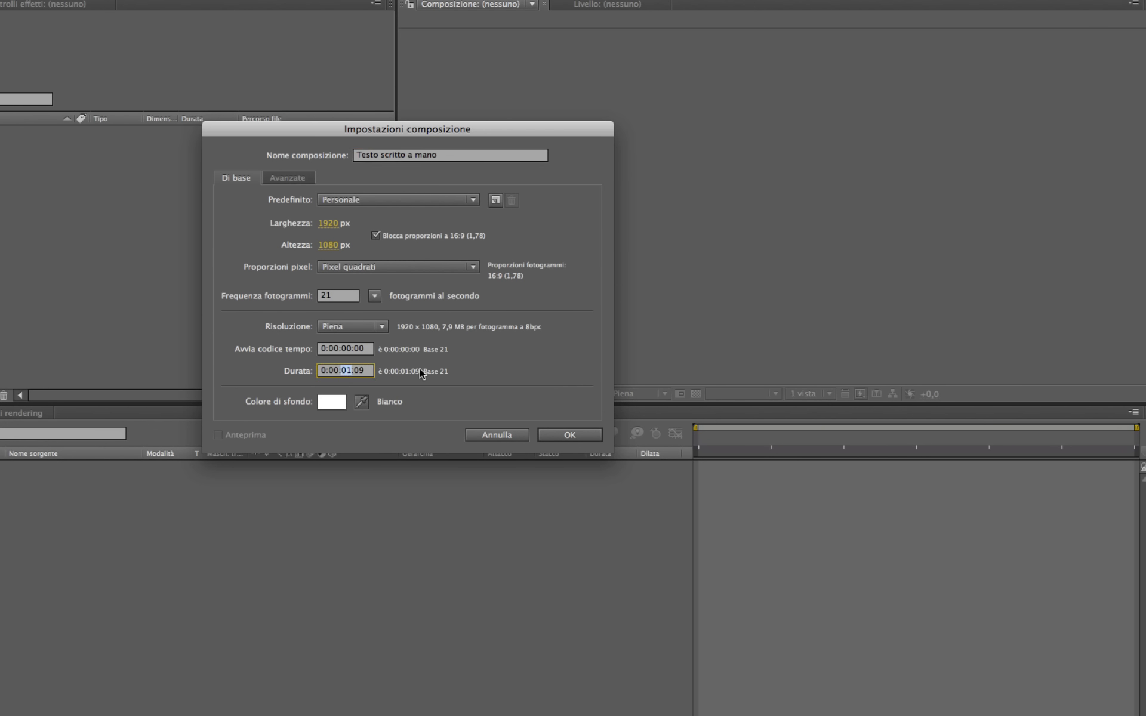
text(00)
double_click(362, 371)
text(20)
double_click(341, 297)
text(25)
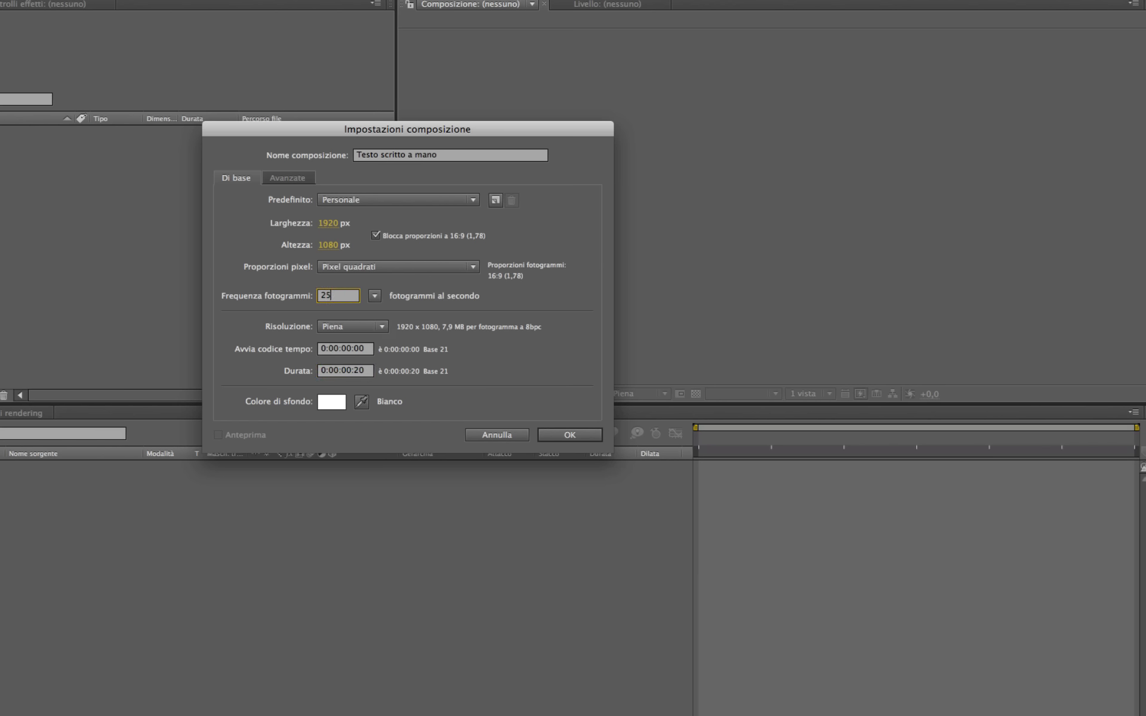
click(375, 297)
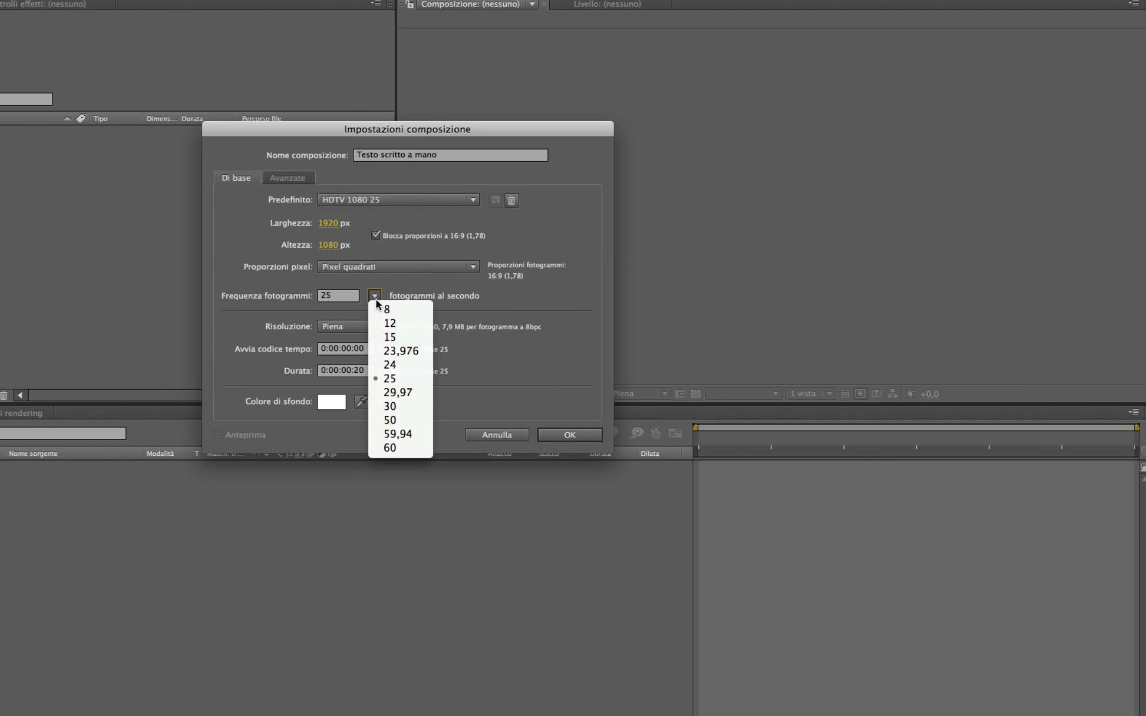
click(418, 373)
click(548, 433)
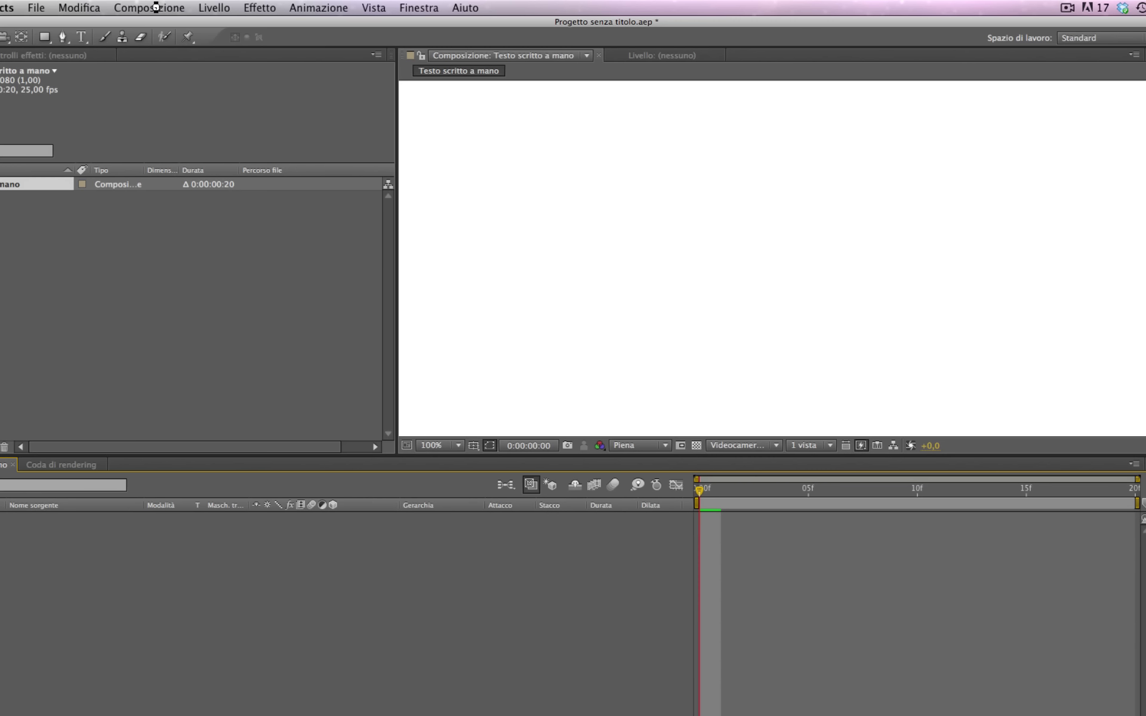
Step: Create Composizione 1 with a 0:00:20:00 duration and open it
click(156, 8)
click(179, 24)
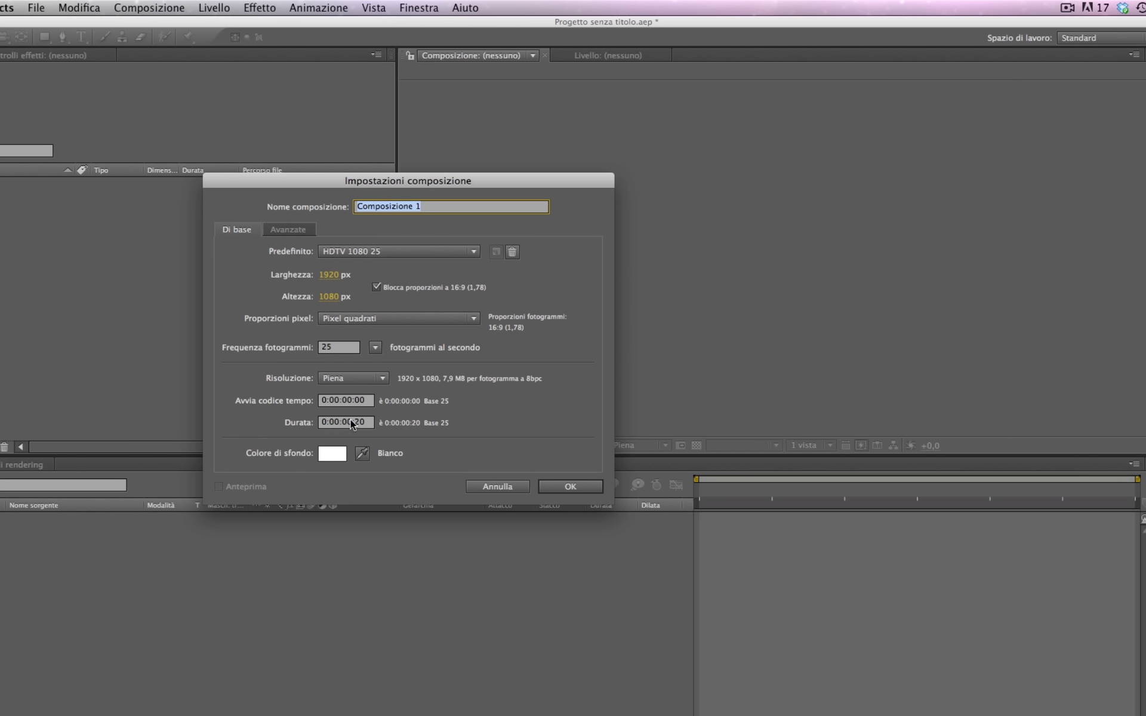
double_click(352, 423)
text(20)
double_click(360, 422)
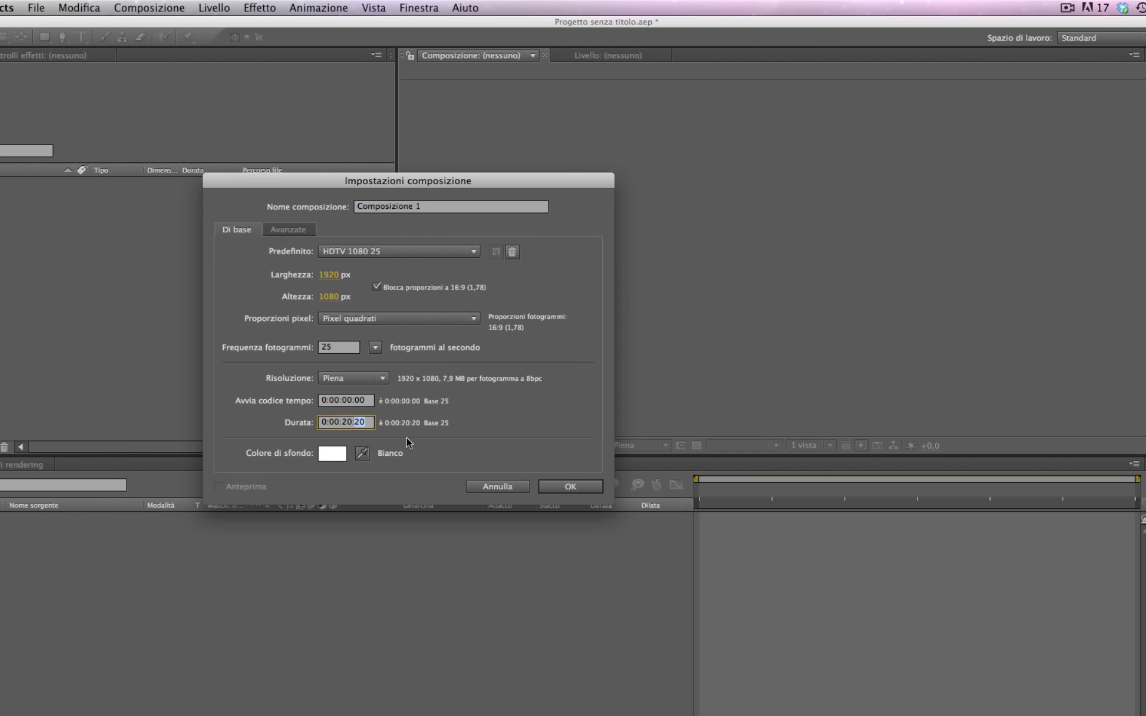
text(00)
double_click(359, 422)
click(569, 486)
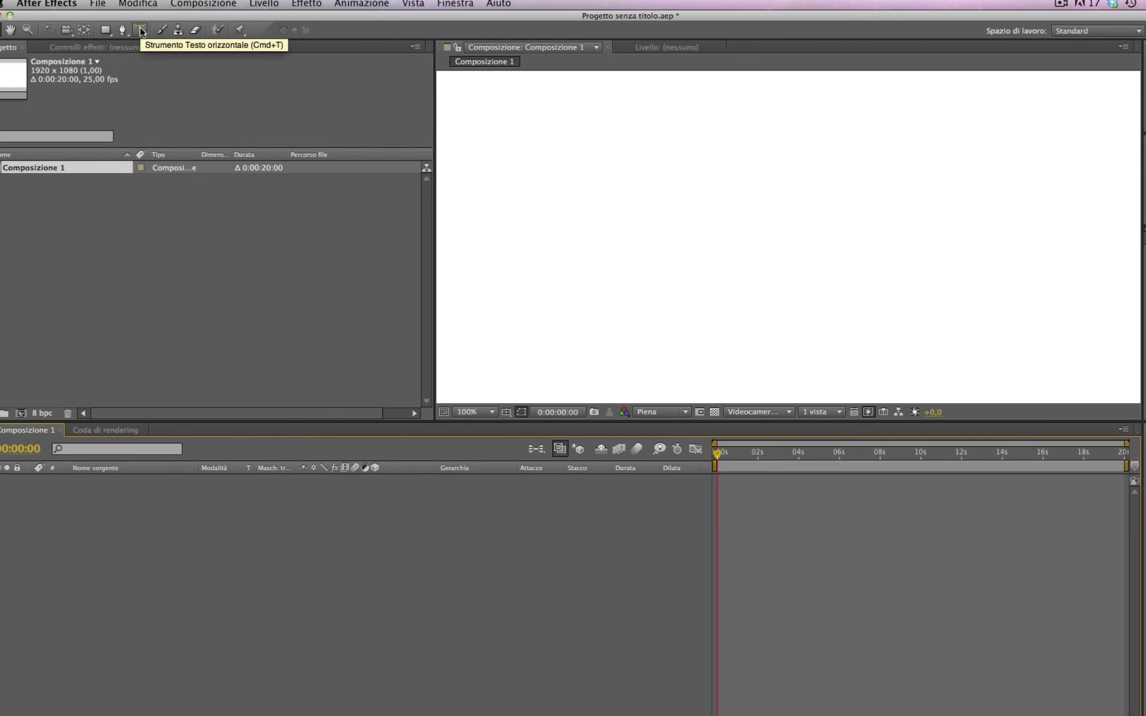
Step: Pick the Type tool with the Hand Of Sean font
click(140, 29)
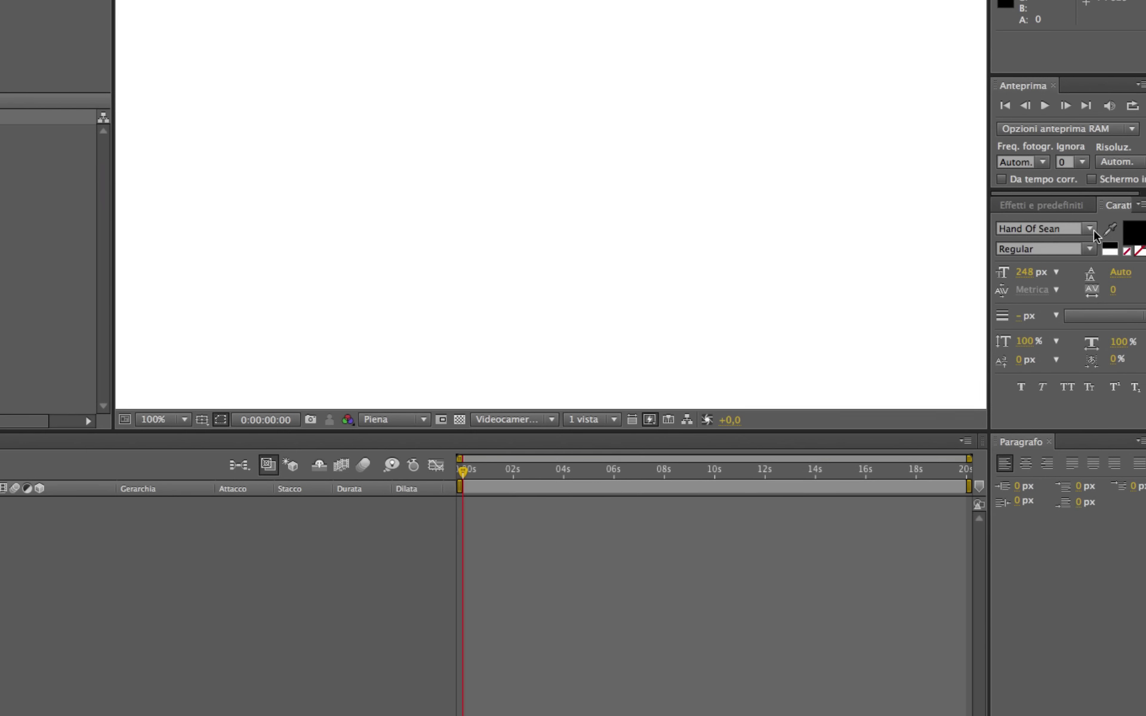
click(1090, 229)
click(1072, 246)
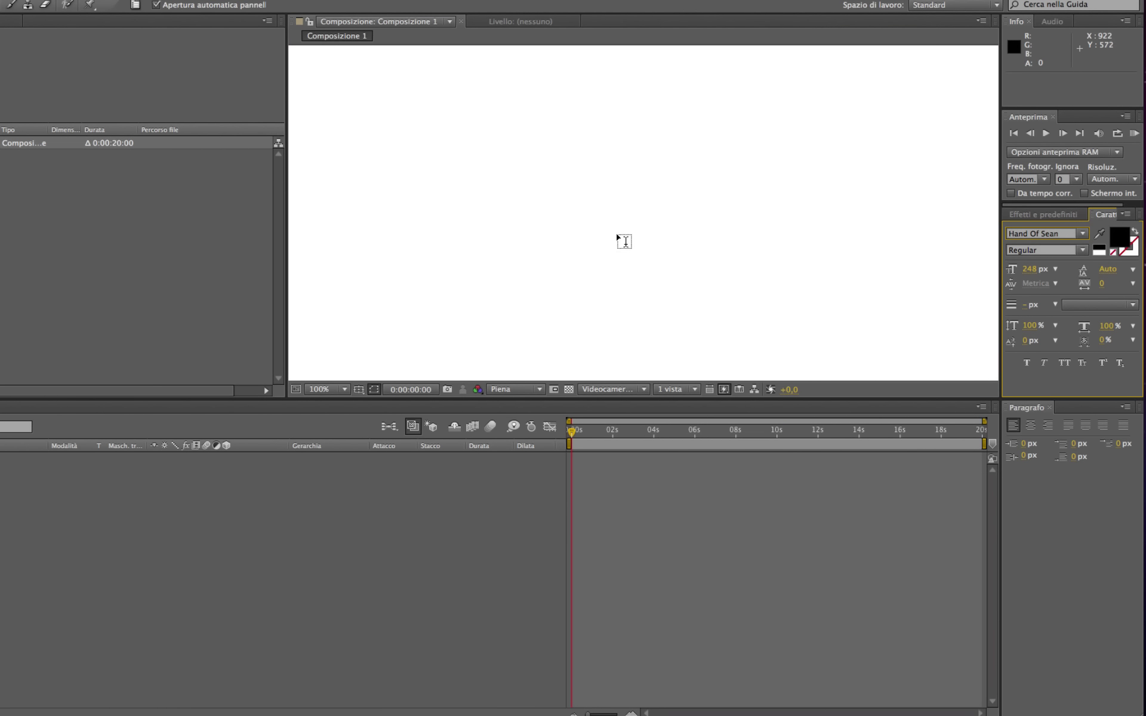
Step: Type skimbu.it near the composition centre at a reduced 119 px font size
click(625, 241)
text(s)
key(BackSpace)
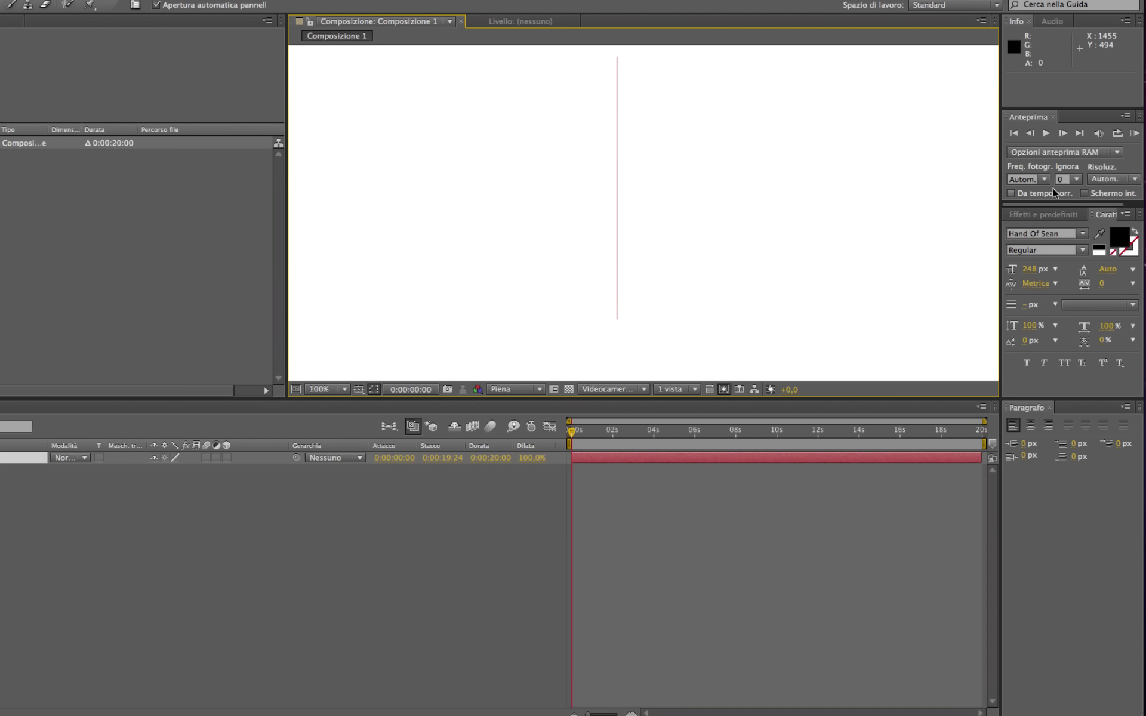
drag(1035, 268, 953, 272)
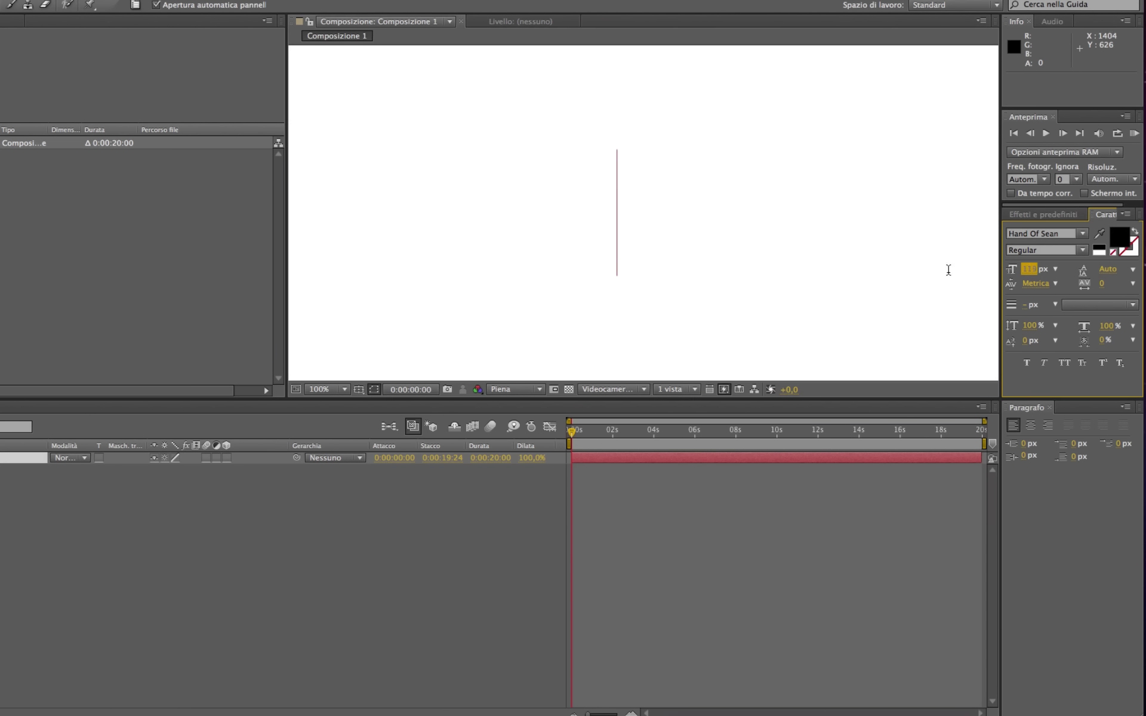
text(skimbu.i)
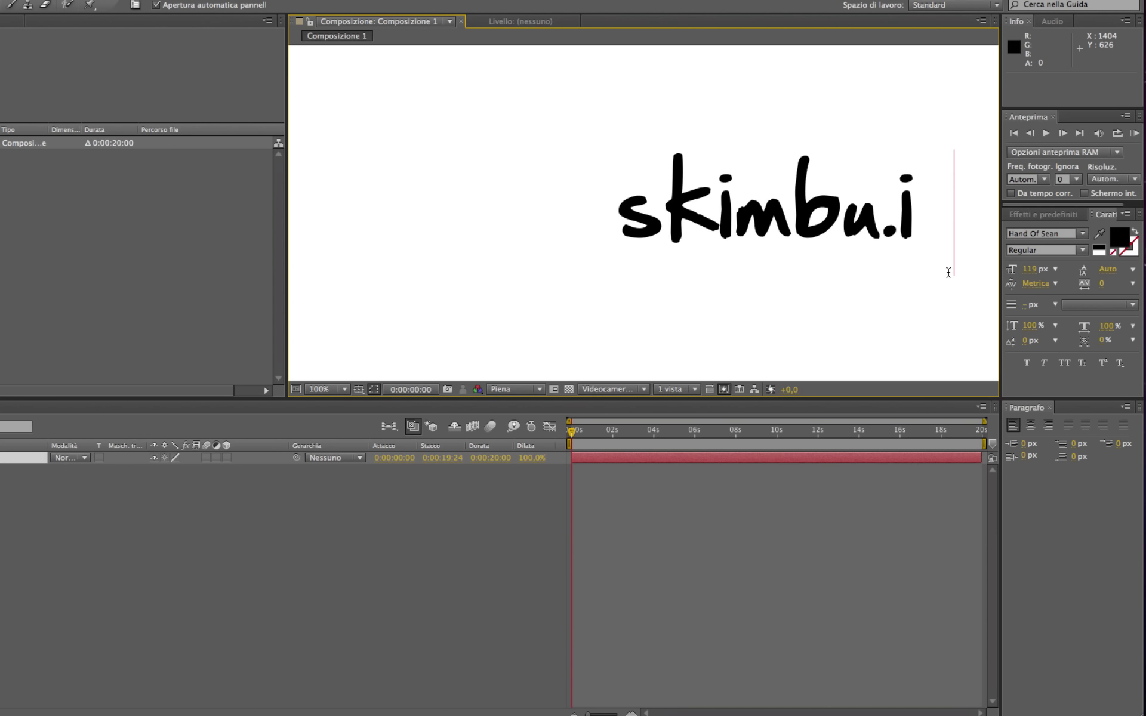
text(t)
scroll(676, 224, down, 2)
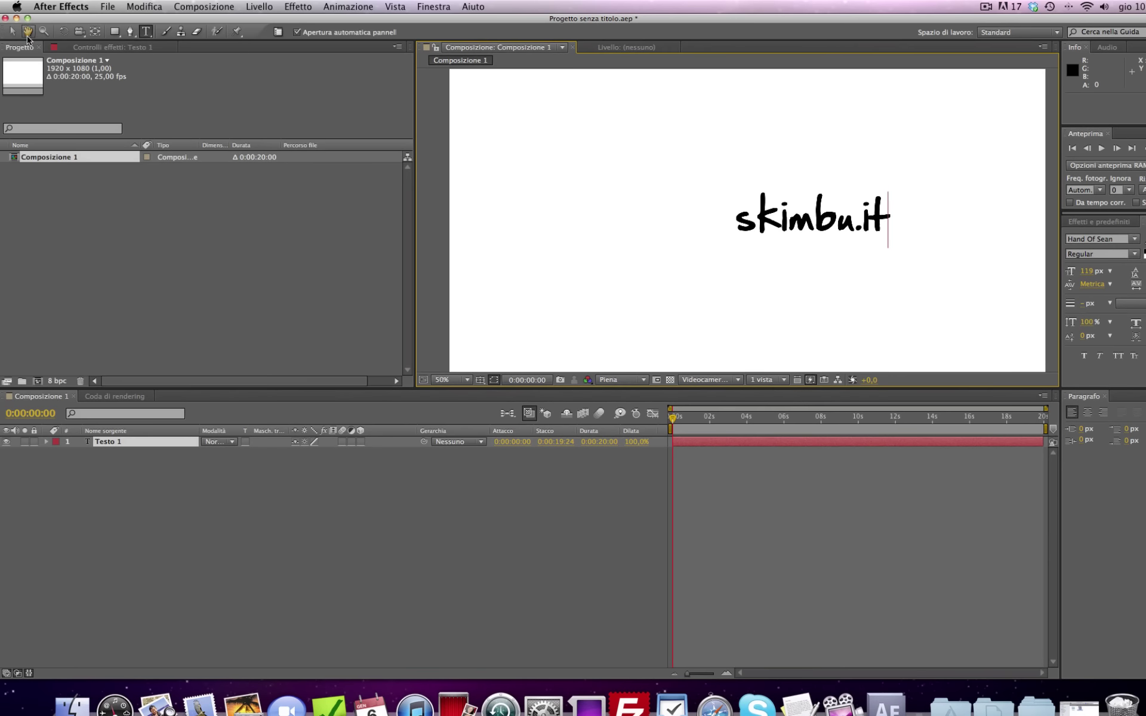
Step: Enlarge the skimbu.it text to 213 px and shift it left in the frame
click(12, 31)
drag(816, 216, 748, 228)
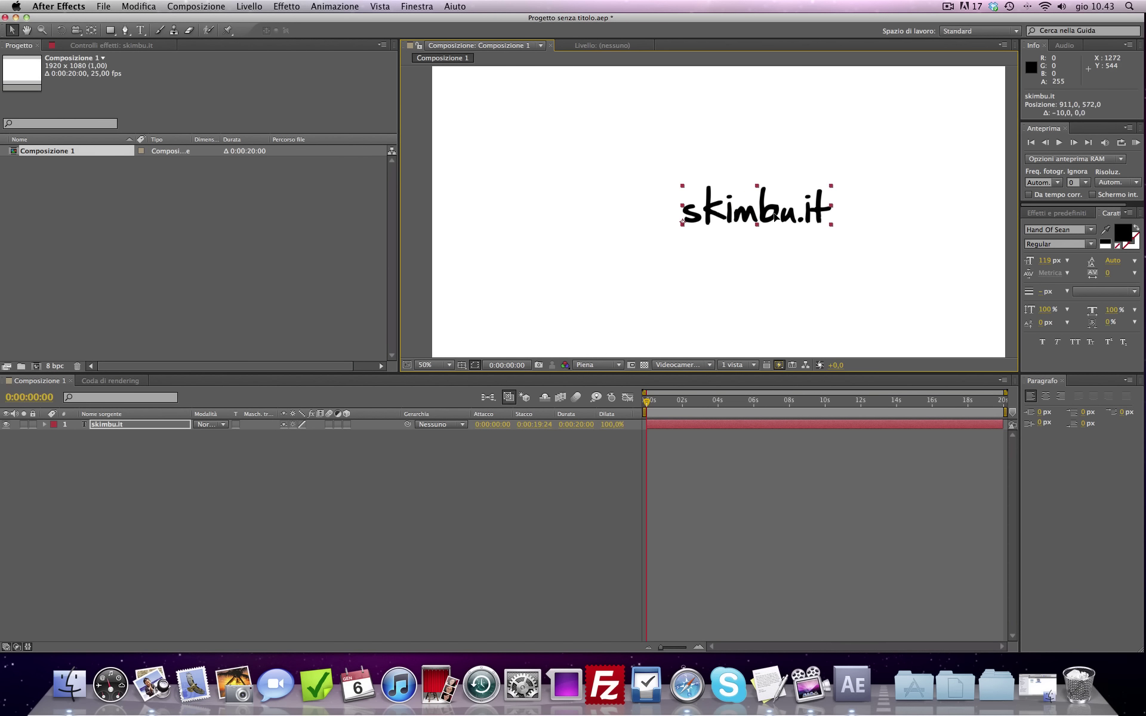
drag(1044, 260, 1053, 257)
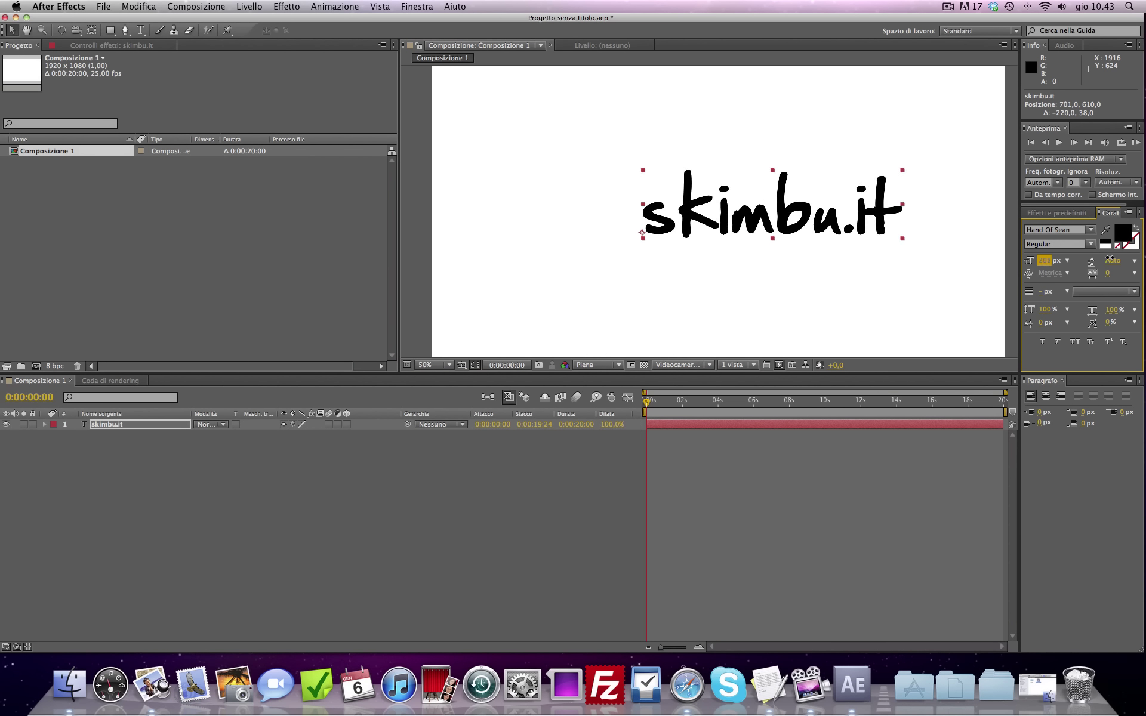
drag(889, 227, 845, 232)
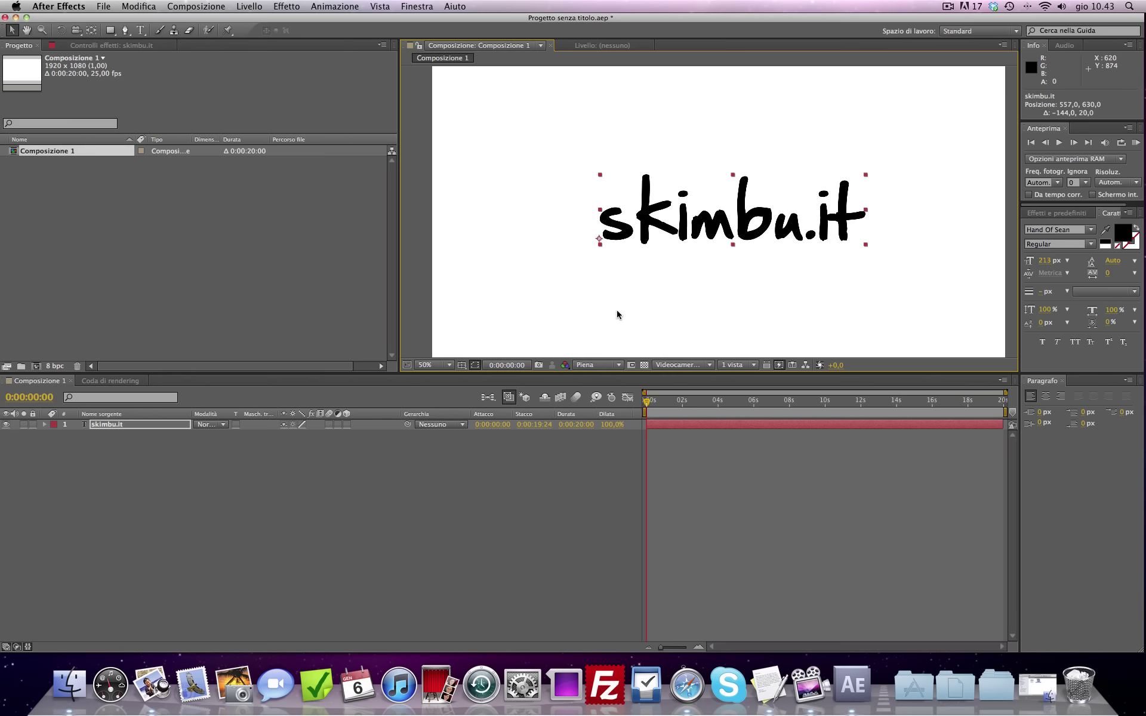
Step: Fit the composition in the viewer and nudge the text to the centre
key(comma)
click(436, 365)
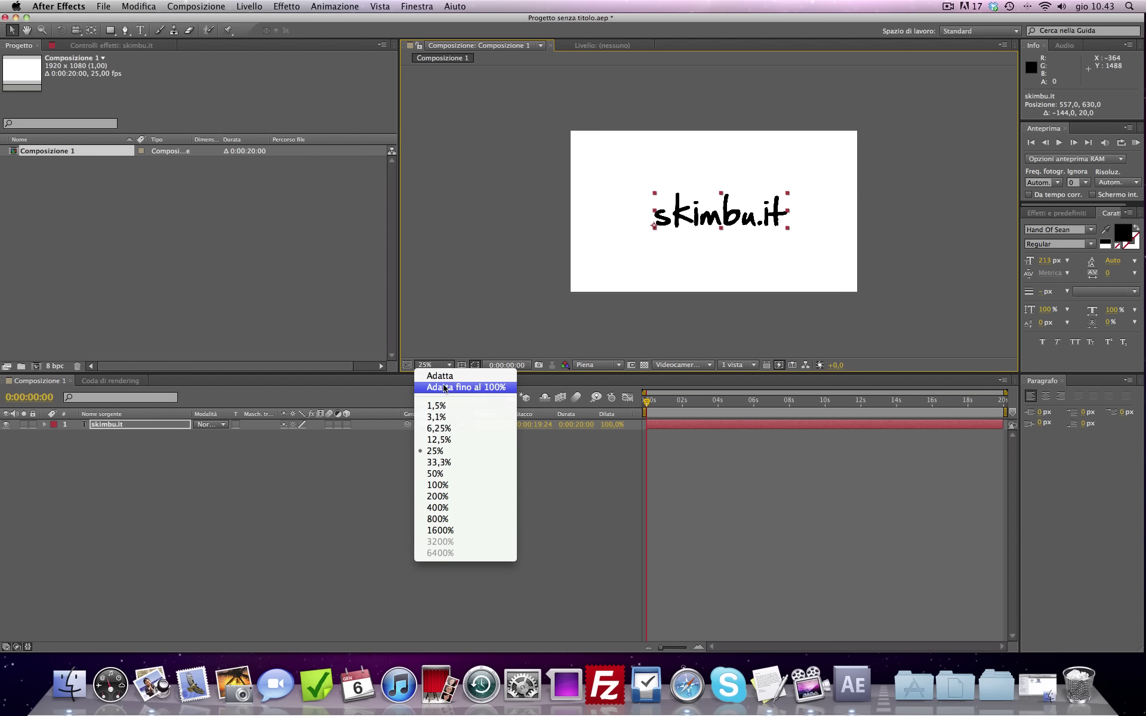
click(448, 389)
click(422, 281)
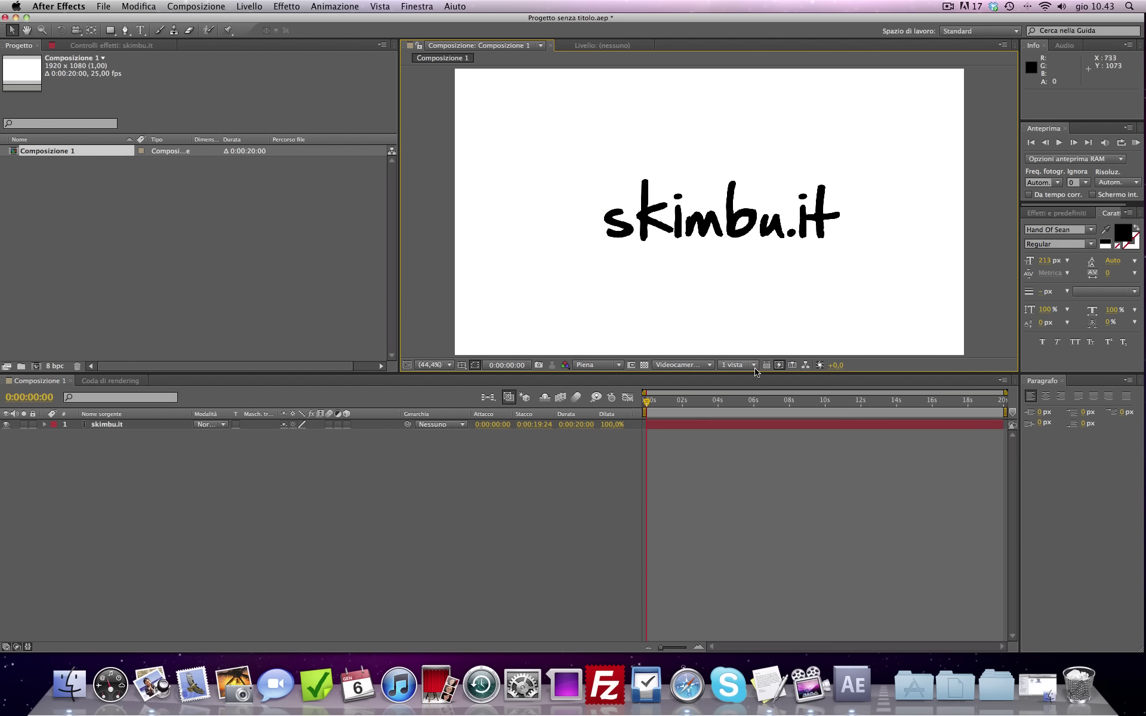
drag(771, 228, 759, 231)
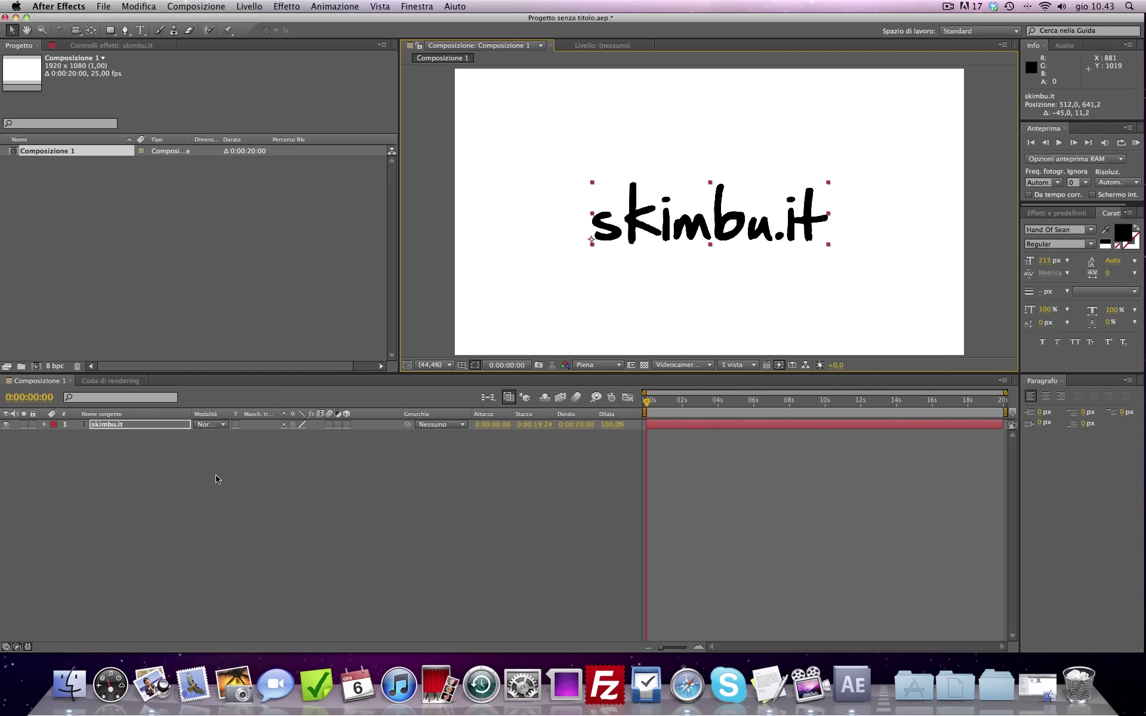
click(149, 426)
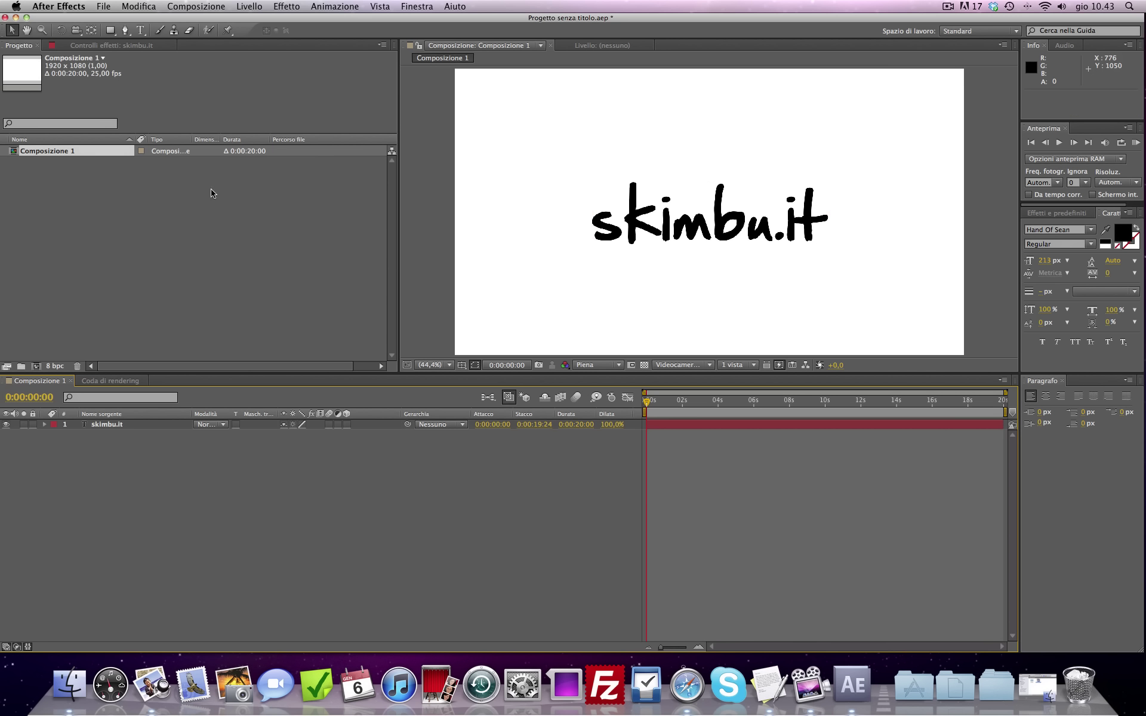
Step: Create a solid layer named Sfondo and place it beneath skimbu.it
click(296, 478)
click(249, 6)
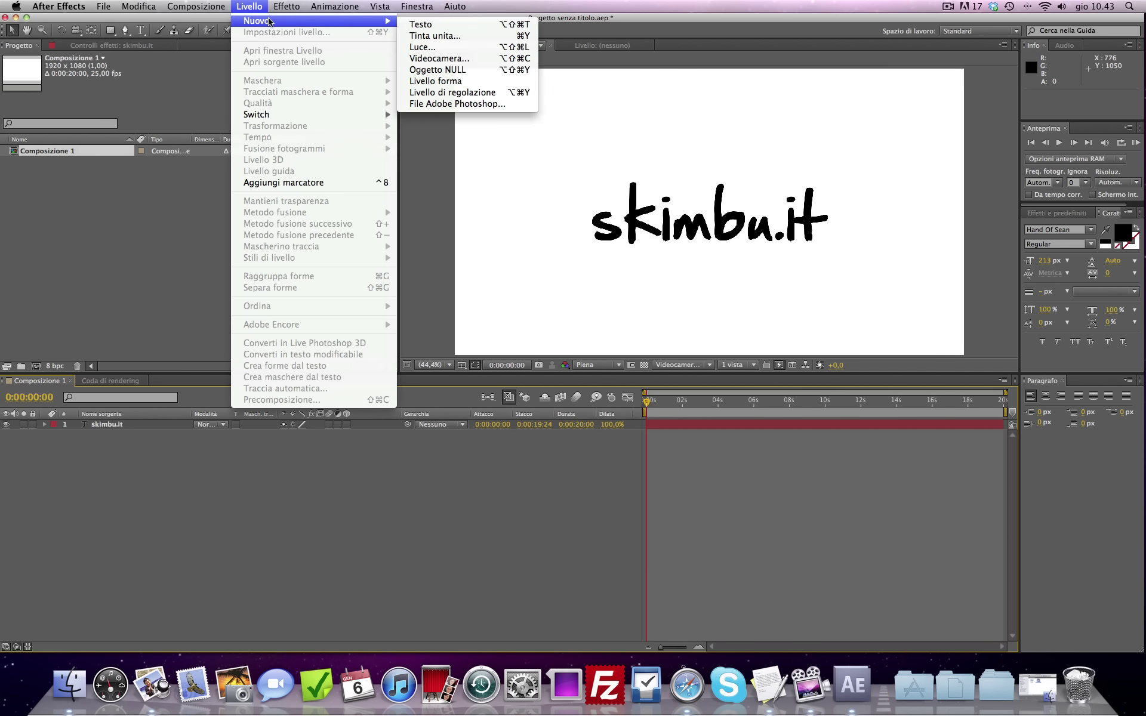
click(430, 31)
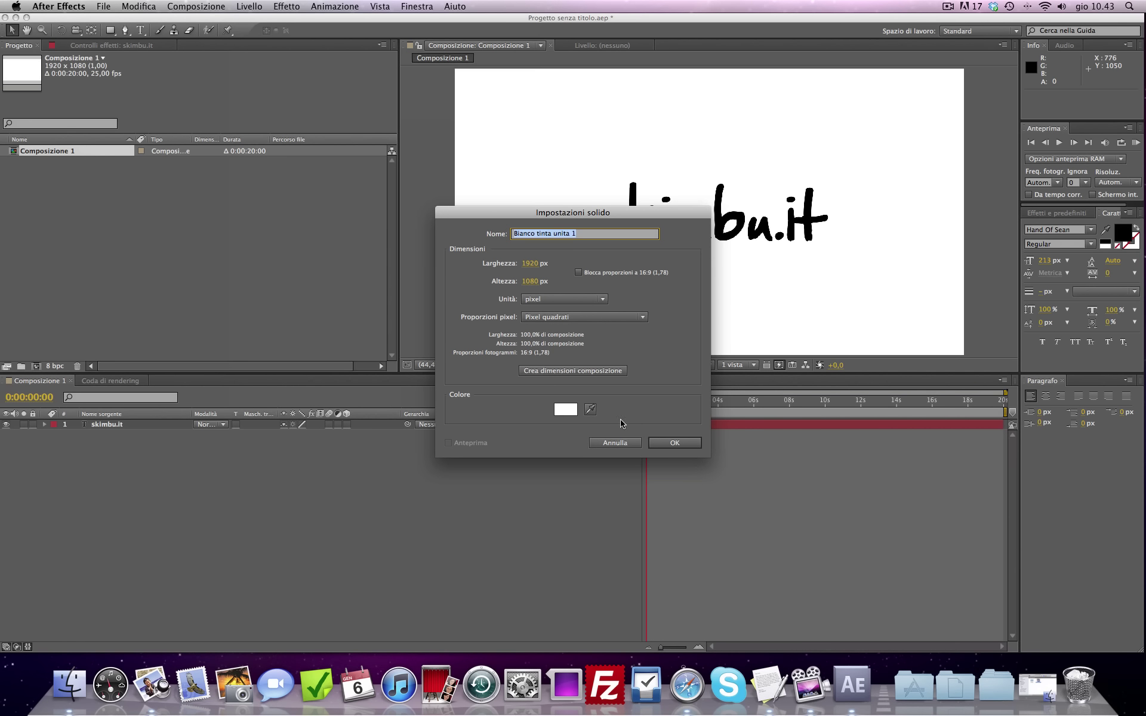
text(Sfondo)
click(666, 441)
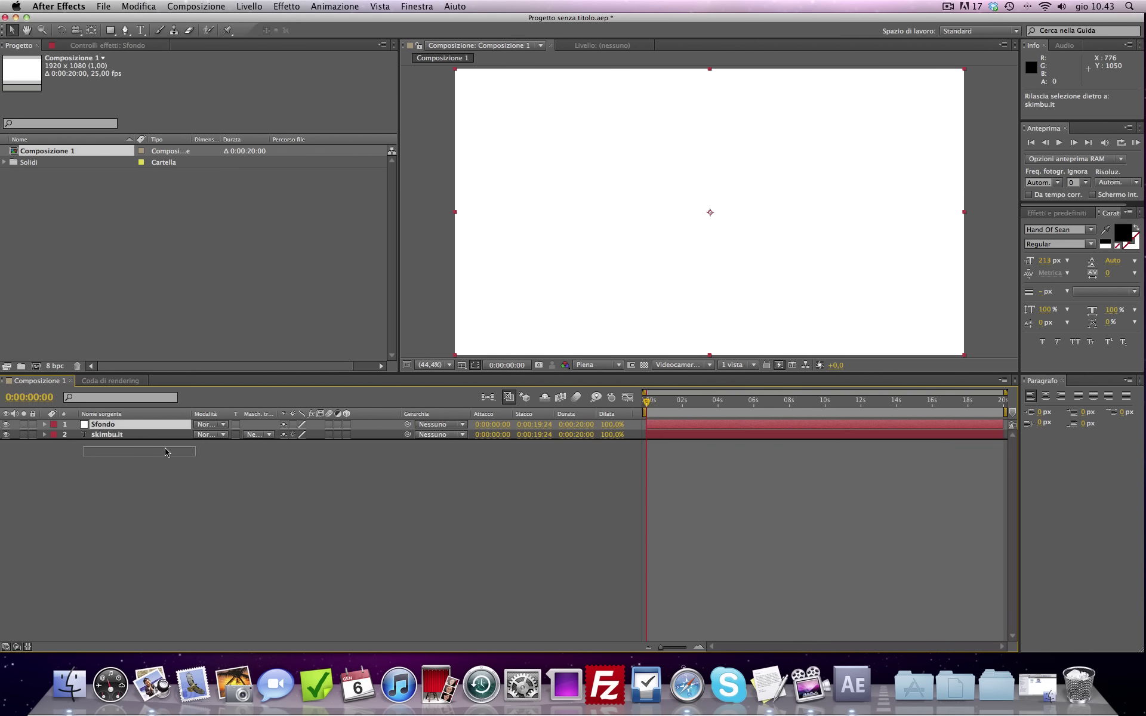
drag(165, 452, 165, 452)
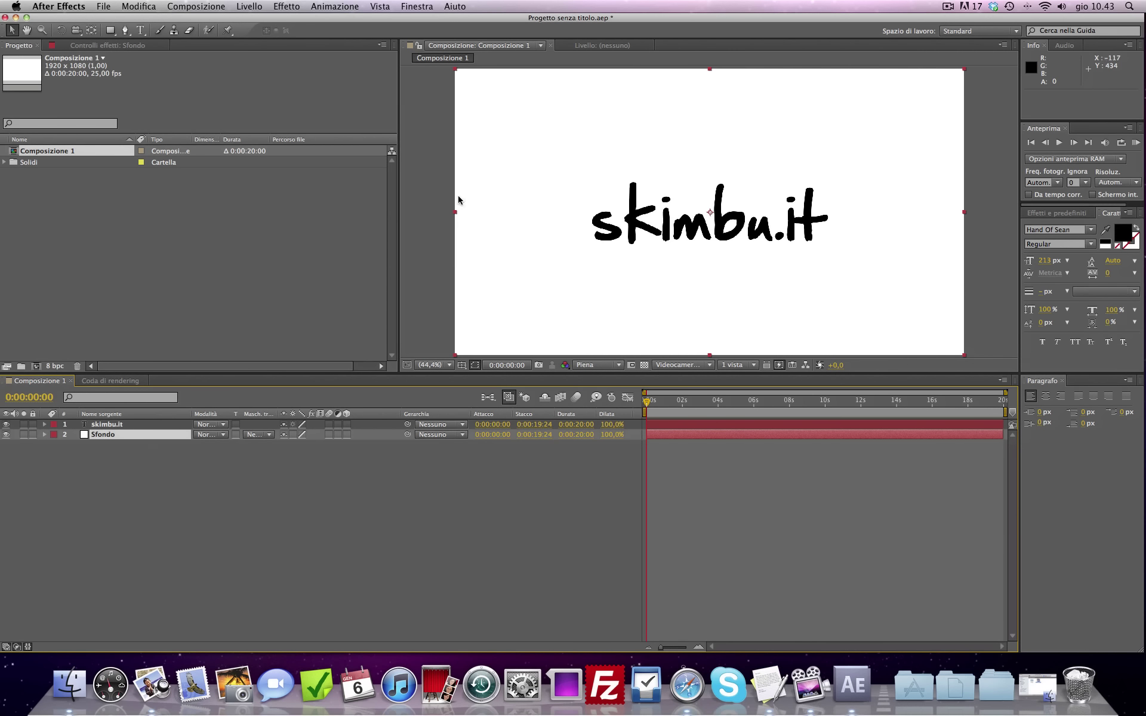
Step: Apply a radial Sfumatura gradient to Sfondo with a light grey start colour
click(274, 5)
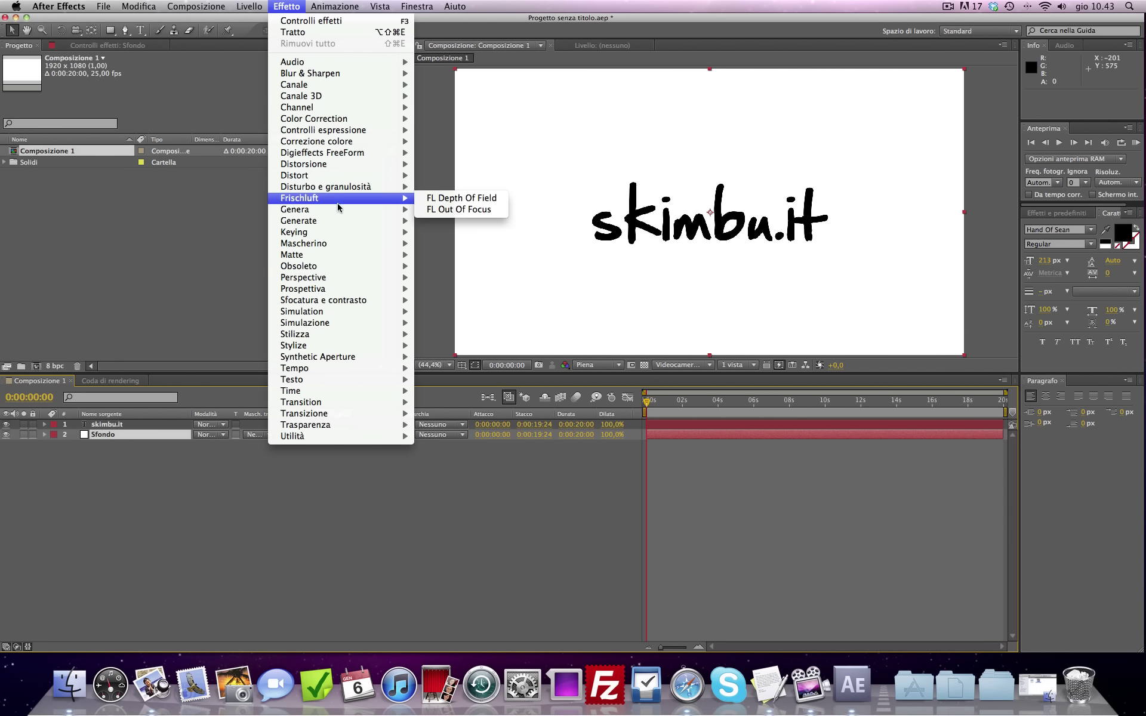
mouse_move(358, 209)
click(474, 392)
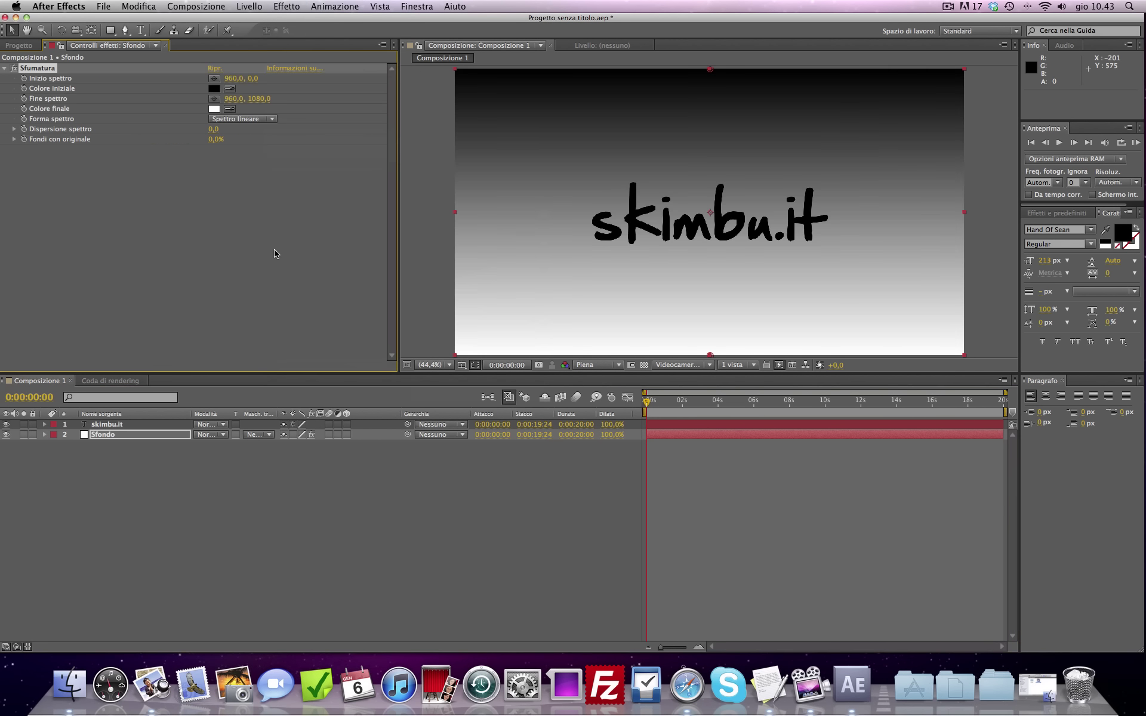
click(241, 118)
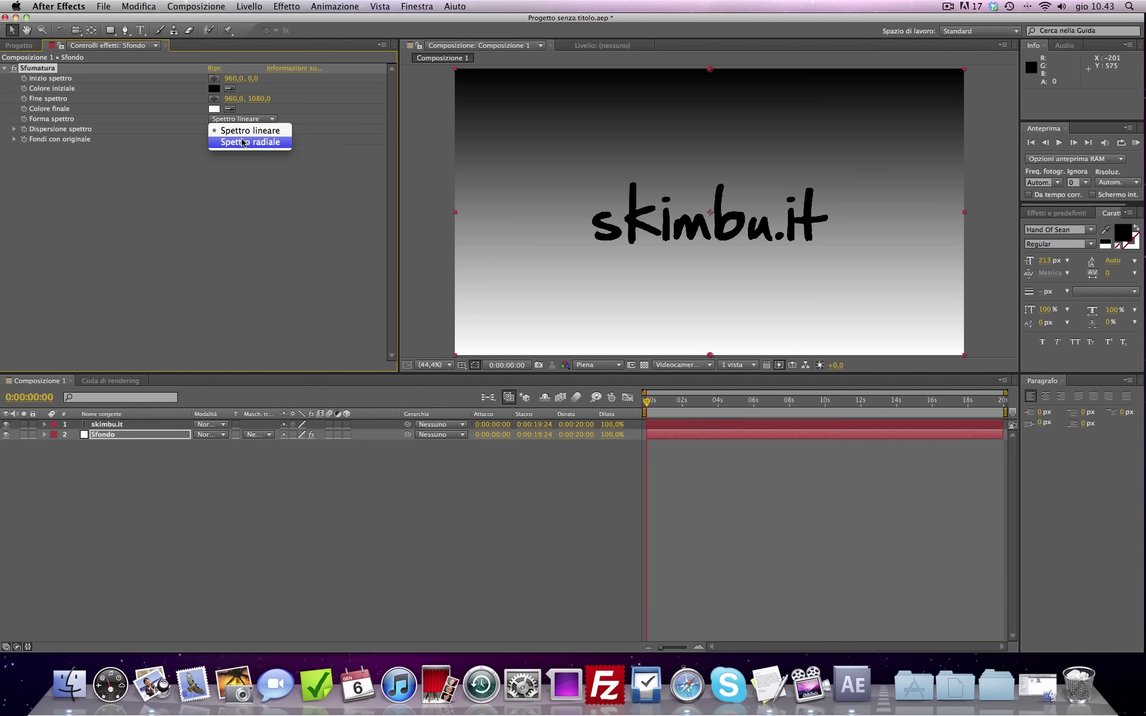
click(239, 136)
click(214, 89)
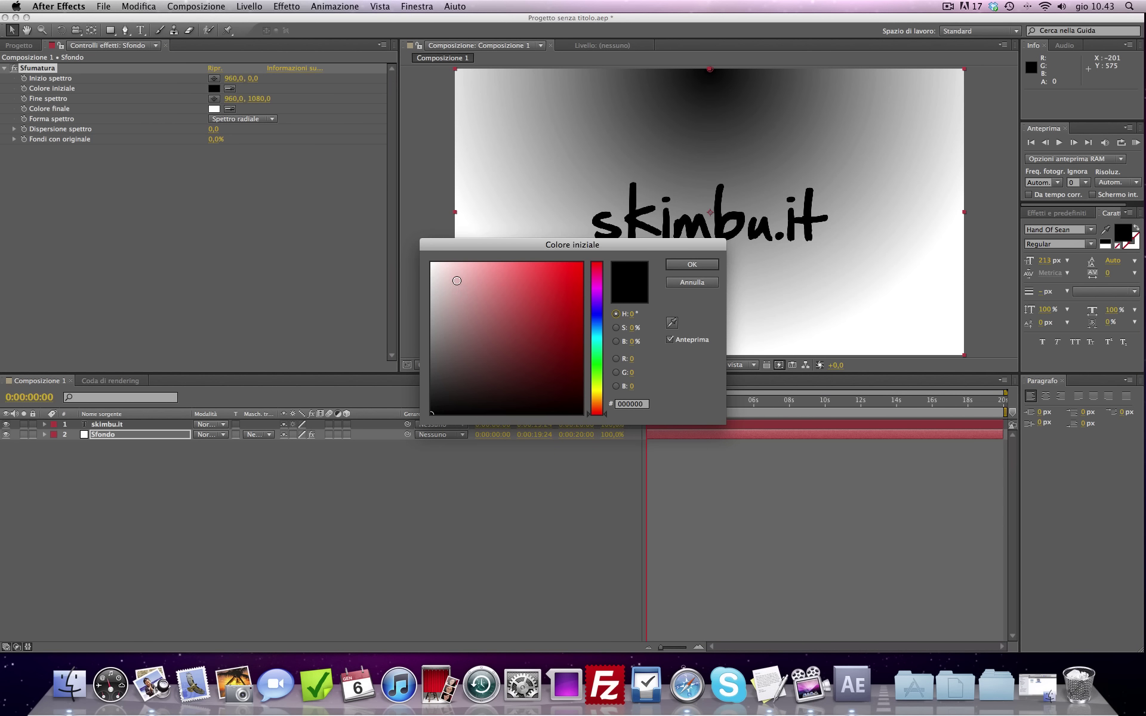
drag(459, 278, 398, 298)
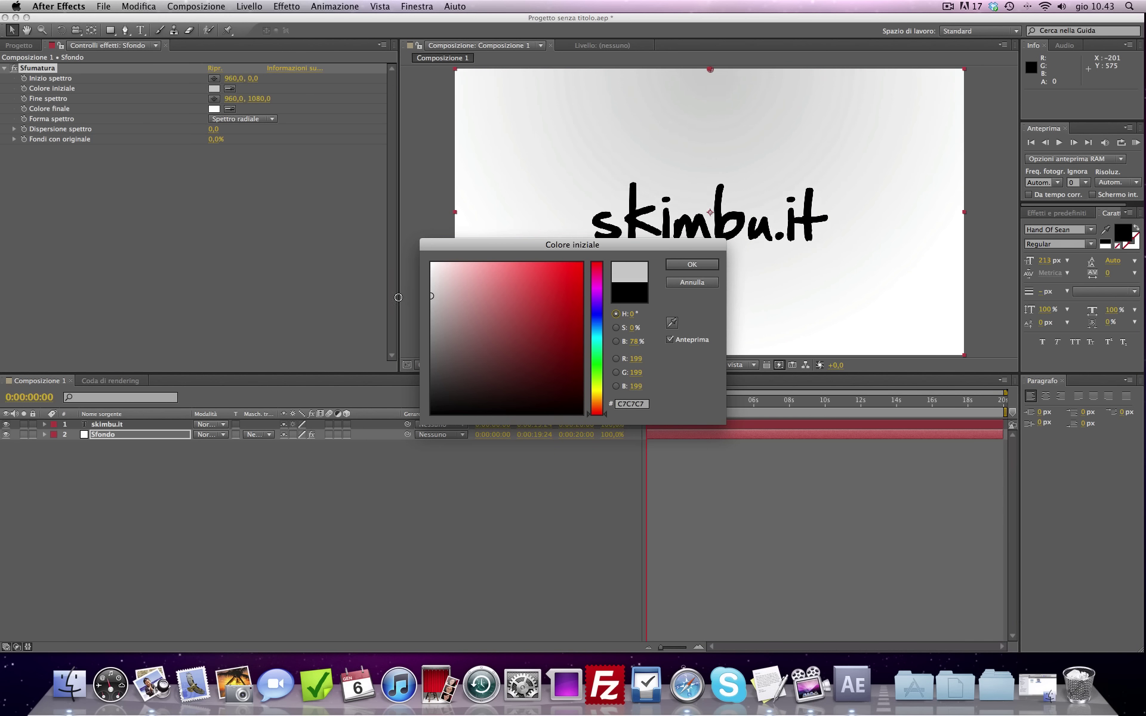
click(693, 264)
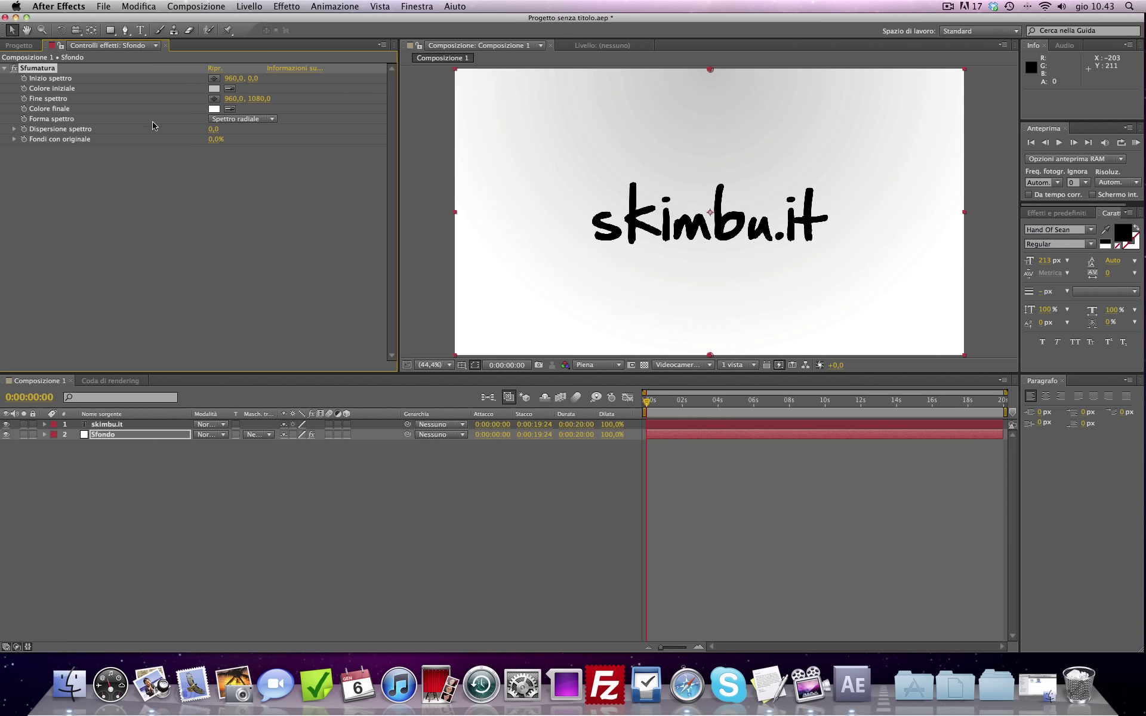
Step: Reposition the gradient's start and end points for a soft radial fade
click(214, 98)
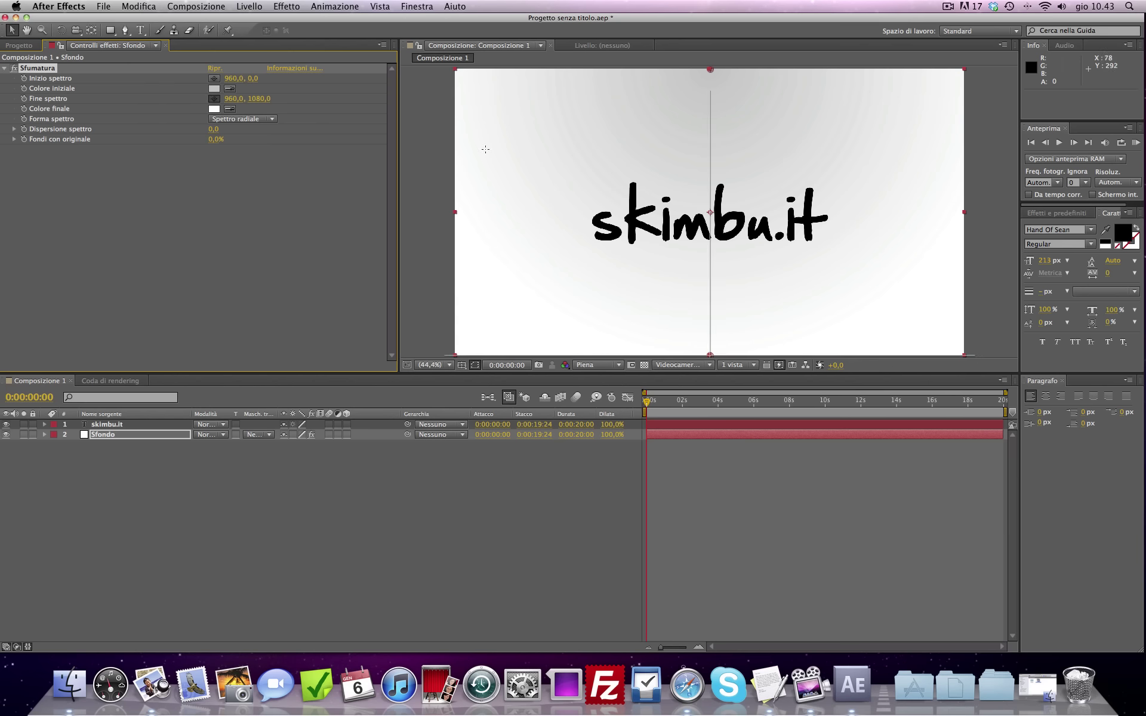
click(474, 216)
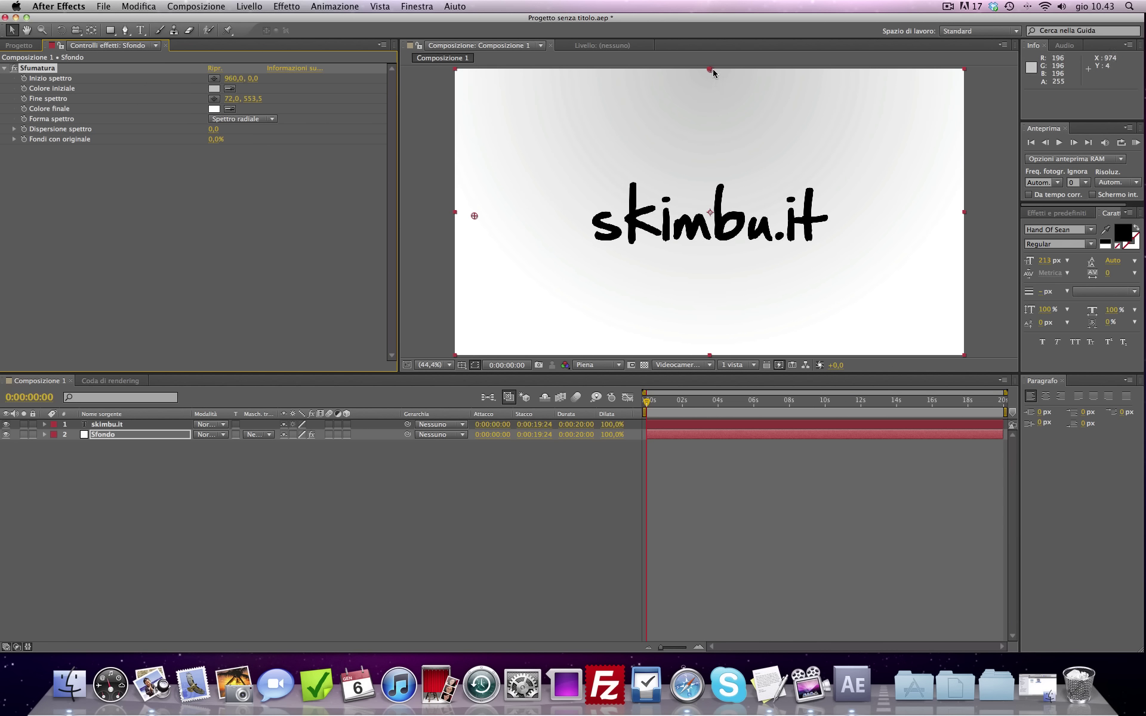
drag(712, 70, 889, 179)
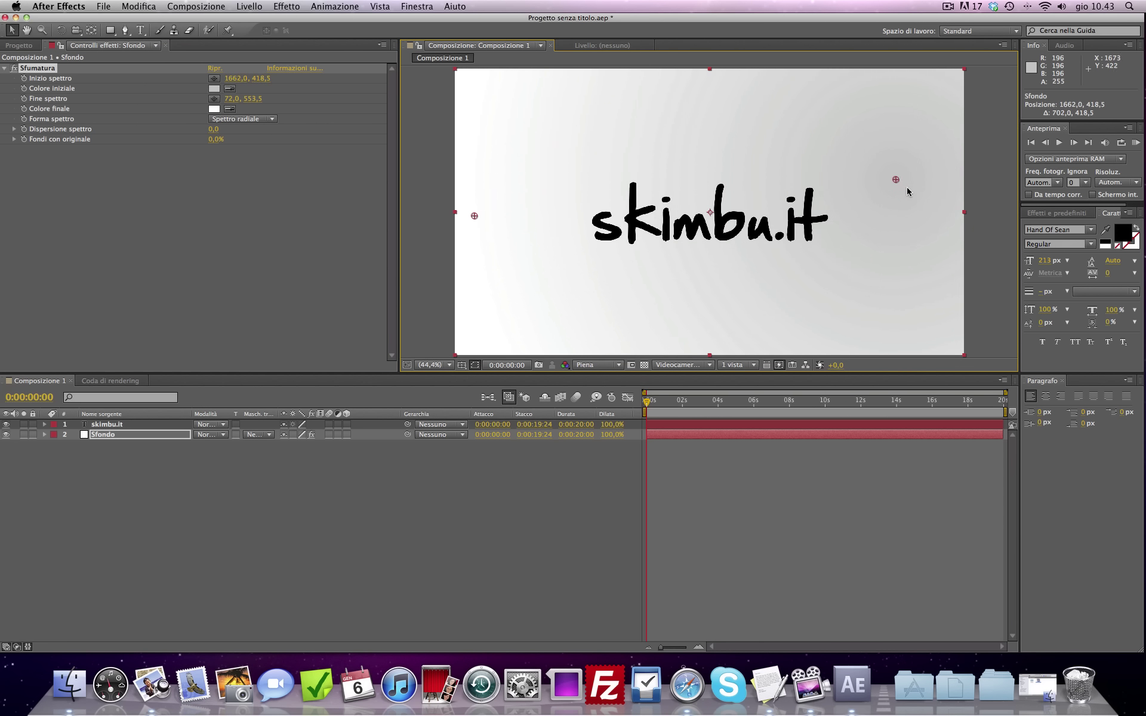
mouse_move(908, 189)
mouse_down()
mouse_move(763, 160)
mouse_move(722, 346)
mouse_up()
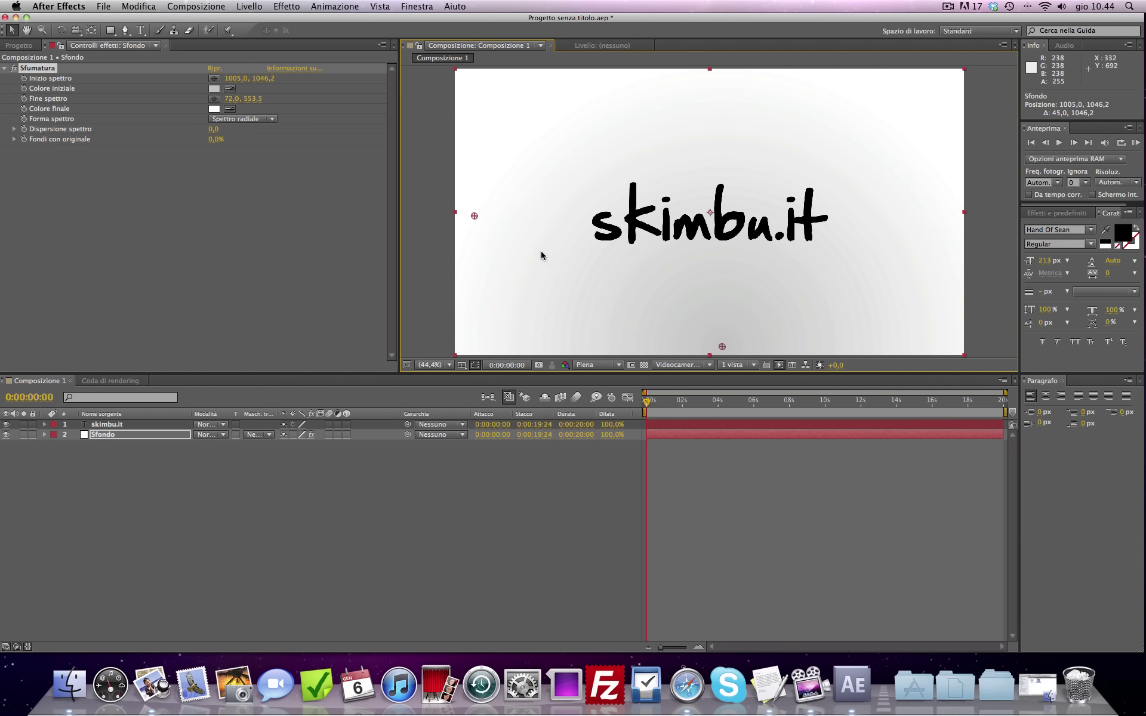
drag(475, 216, 712, 84)
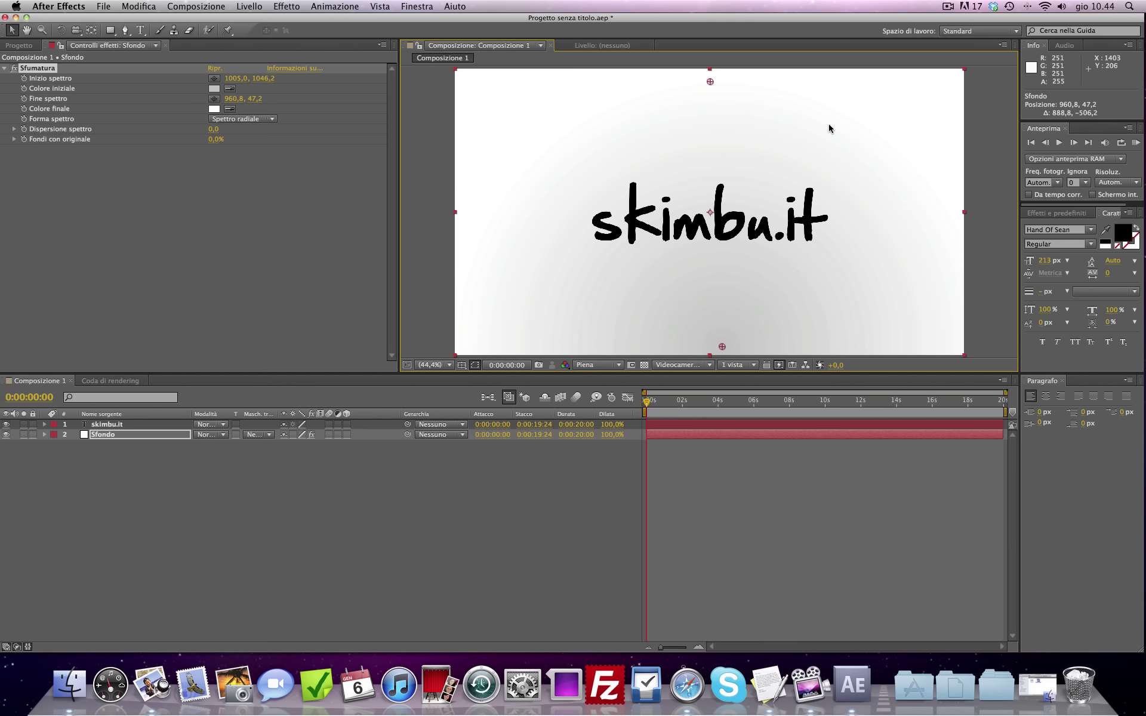
click(239, 548)
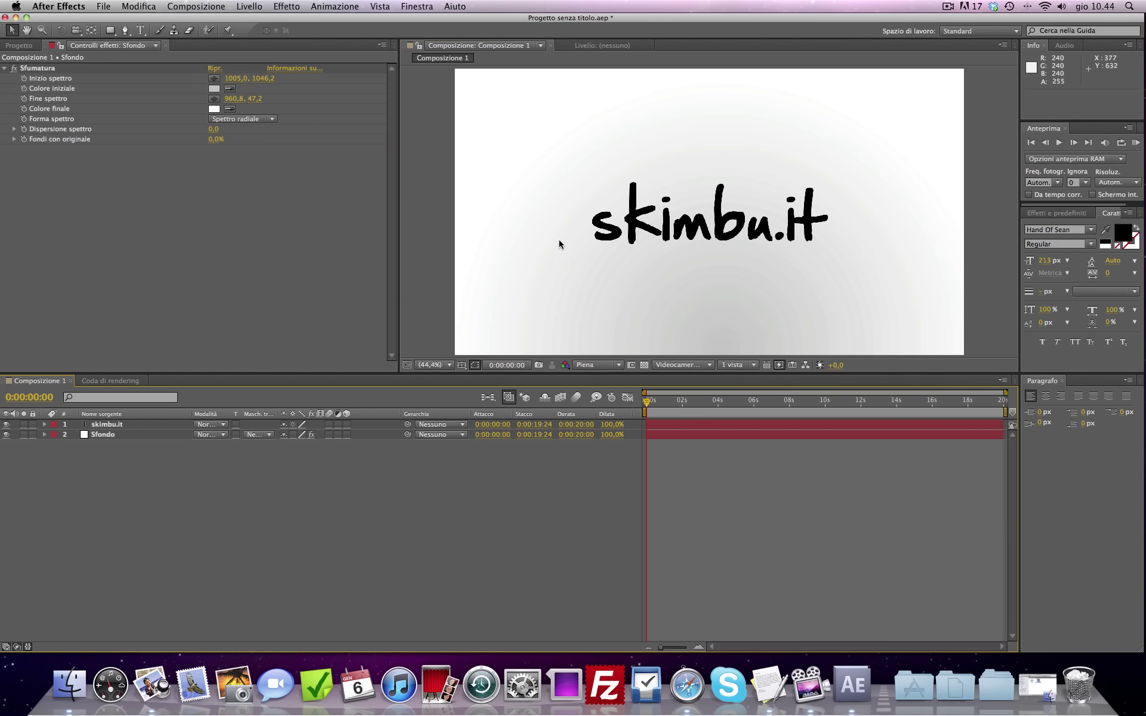
Step: Rename the skimbu.it text layer in the Timeline to 'Testo'
click(141, 426)
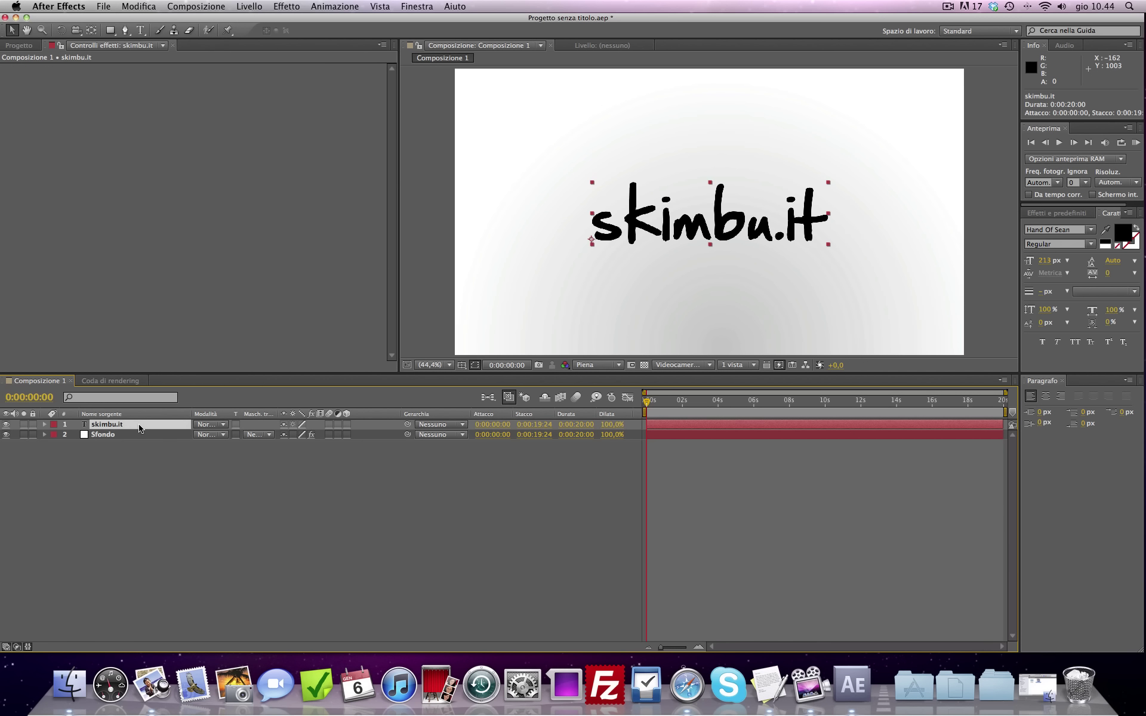
click(746, 232)
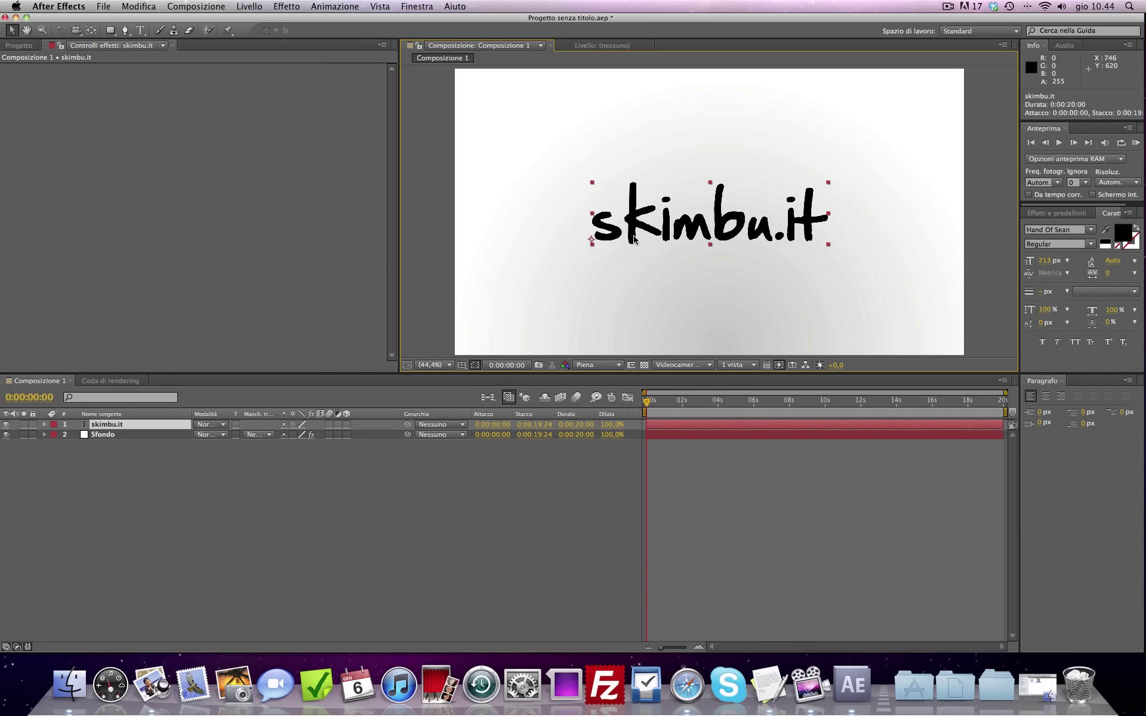
click(137, 426)
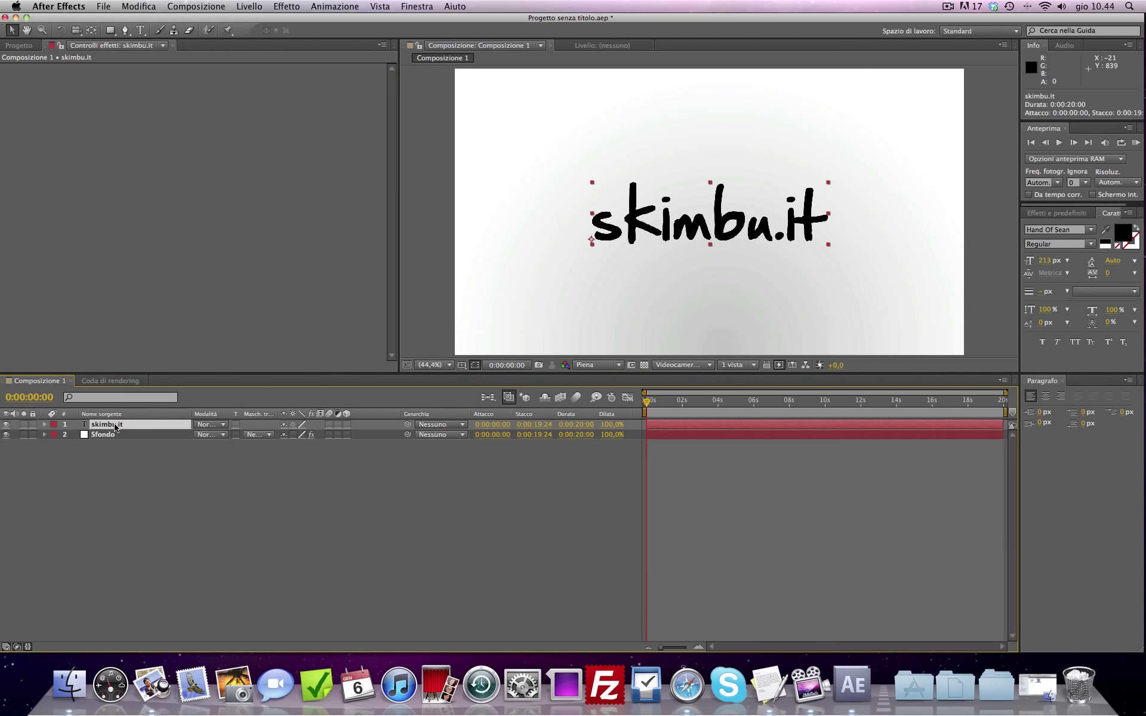
key(Return)
text(Tets)
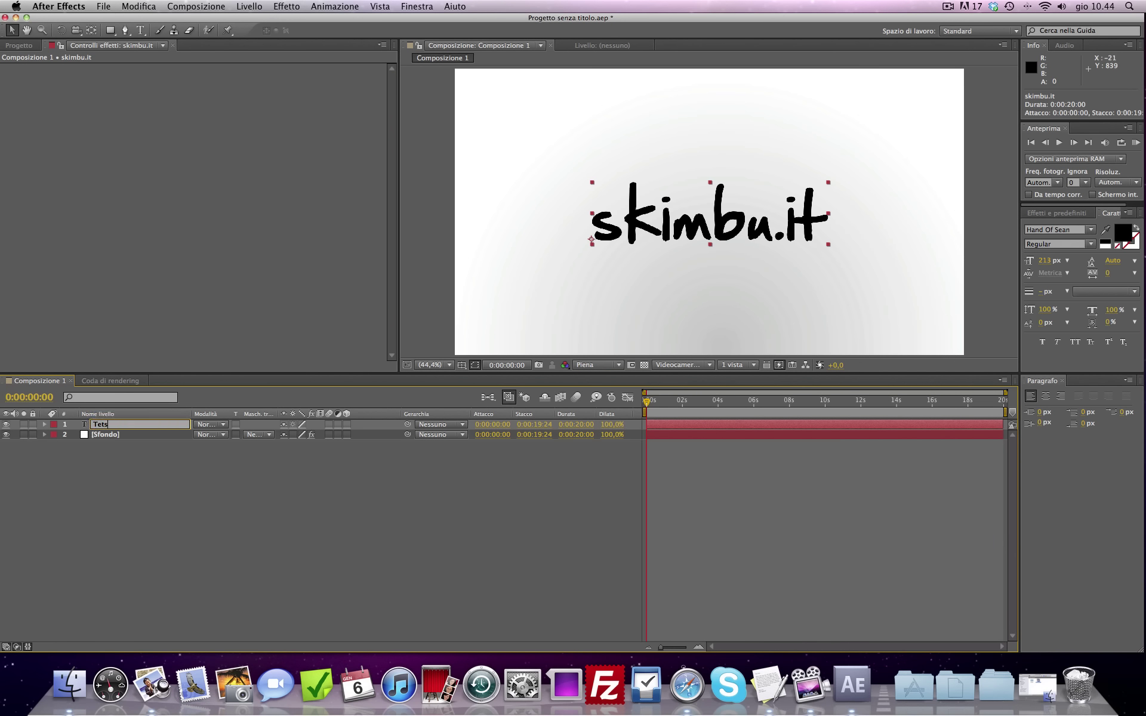
text(to)
key(Return)
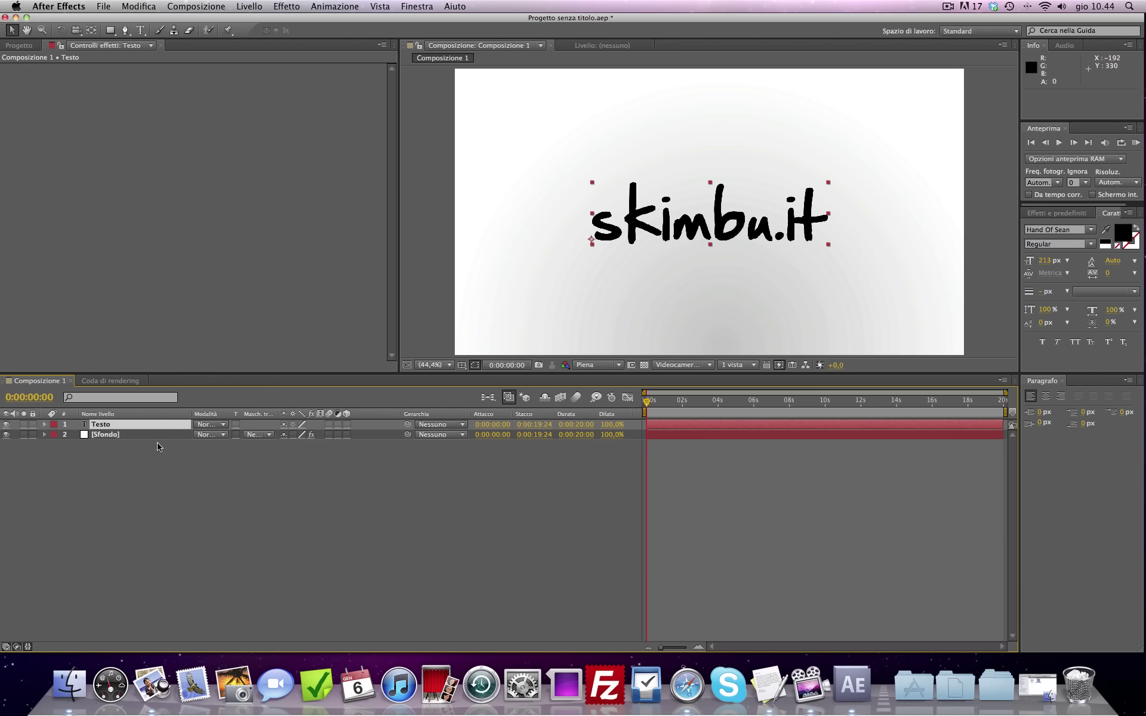
Step: Duplicate the Testo layer via Modifica > Duplica
click(286, 5)
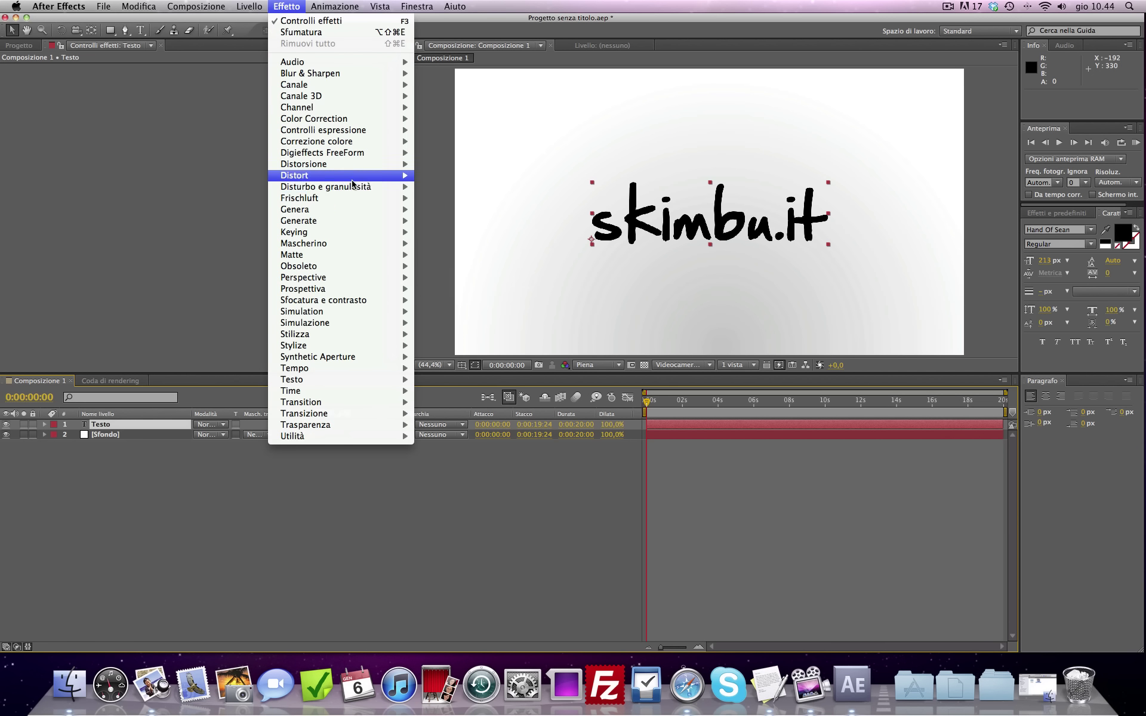
click(444, 355)
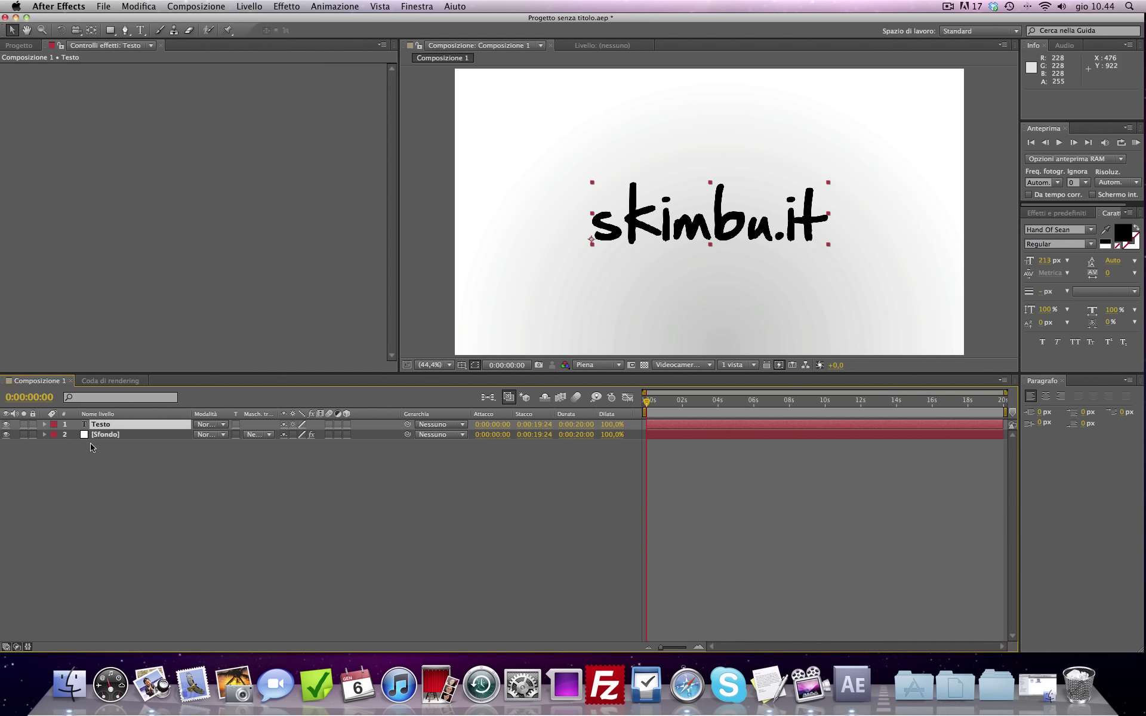
click(138, 6)
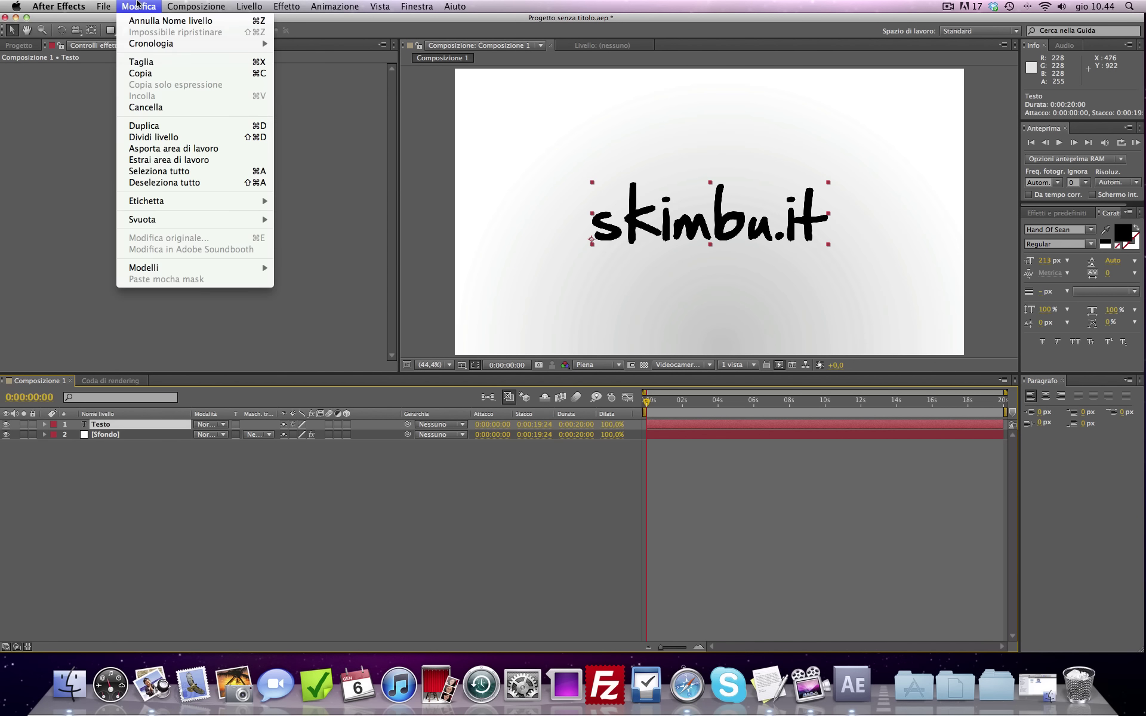
click(149, 126)
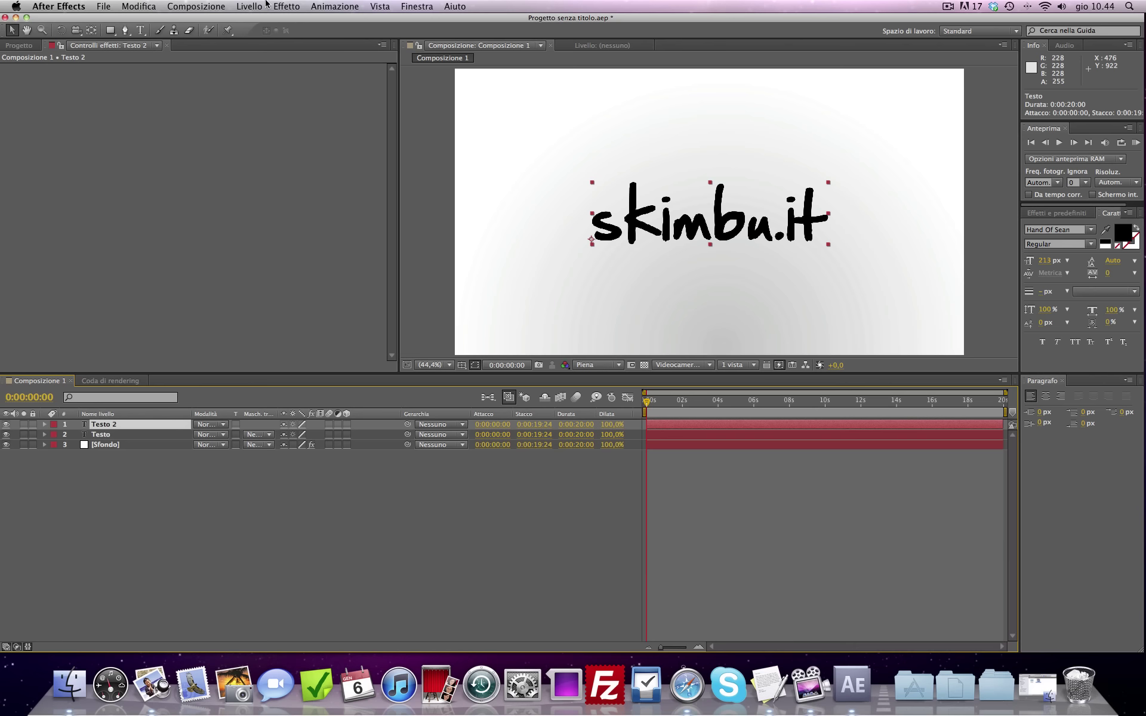
Step: Apply the Tratto stroke effect to the Testo 2 copy
click(286, 6)
mouse_move(374, 214)
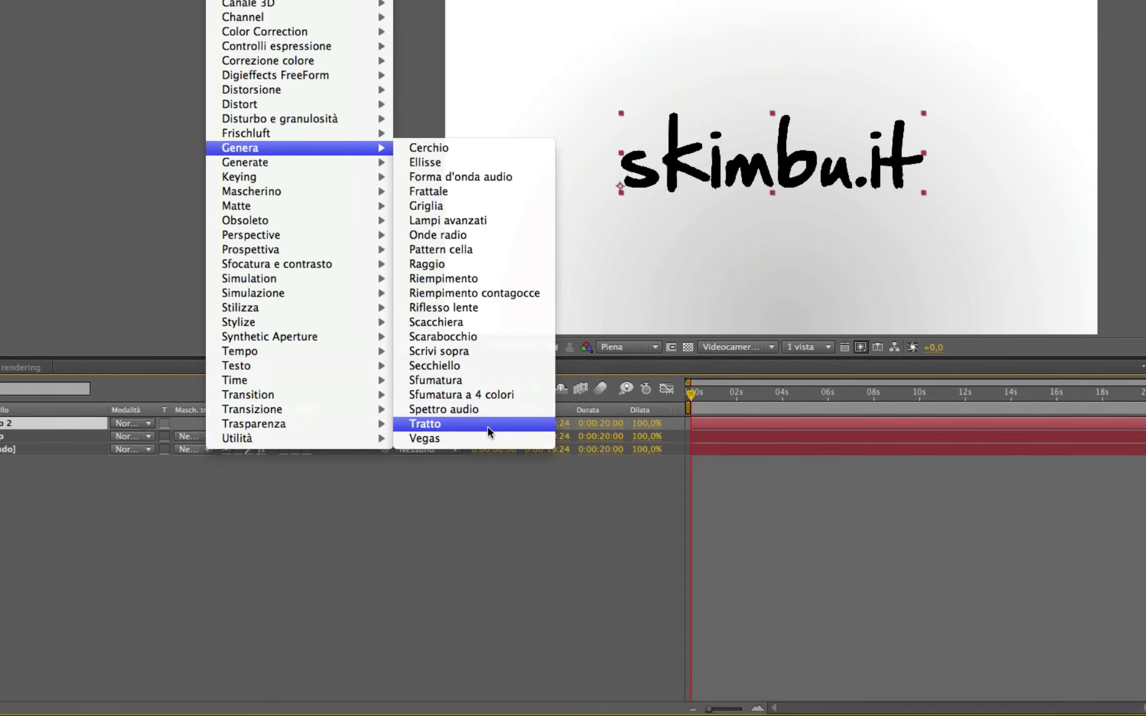
click(489, 427)
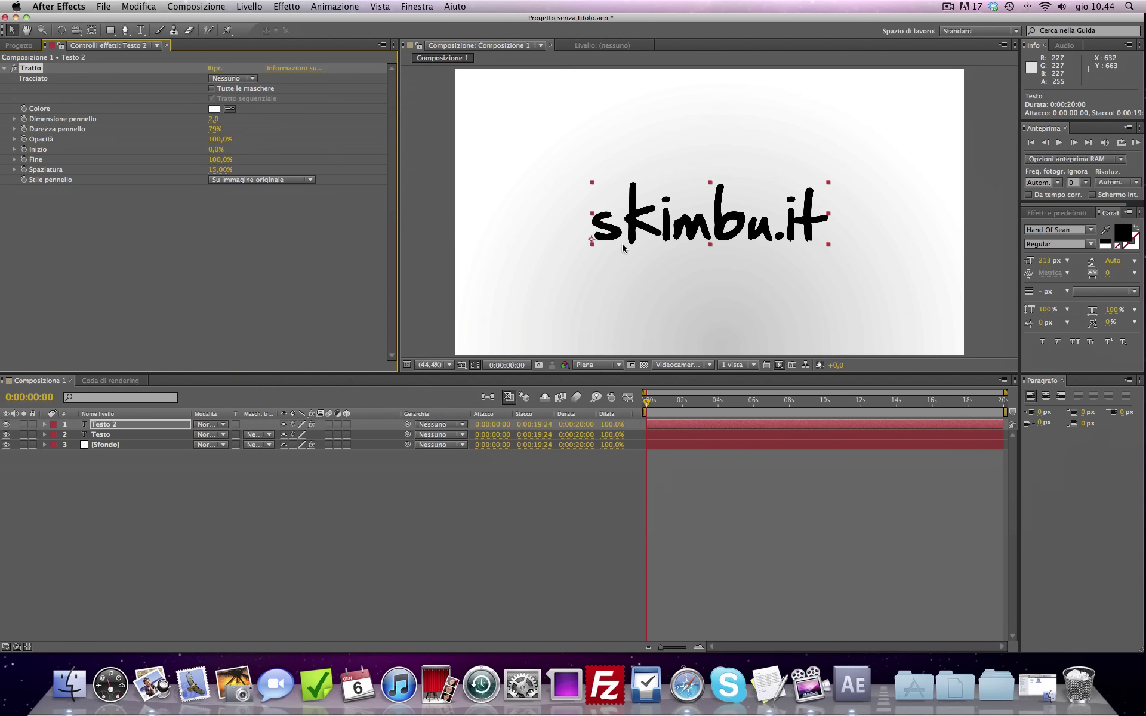
Step: Fit the whole composition to the viewer panel
key(comma)
key(comma)
click(427, 364)
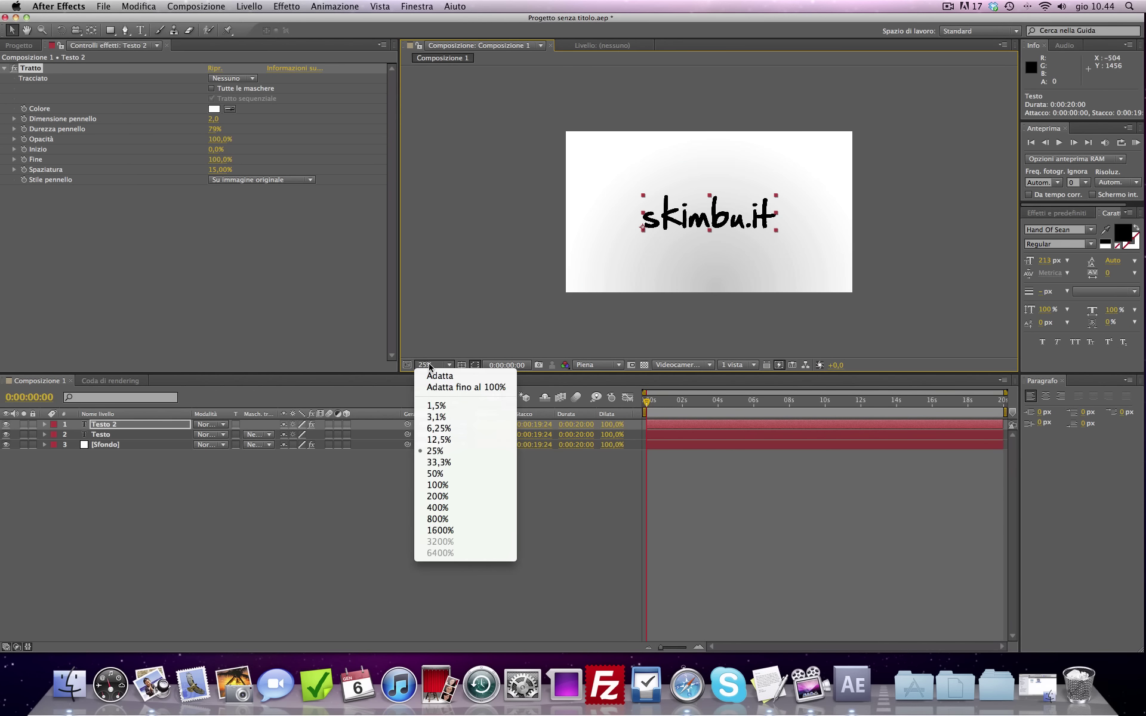
click(433, 388)
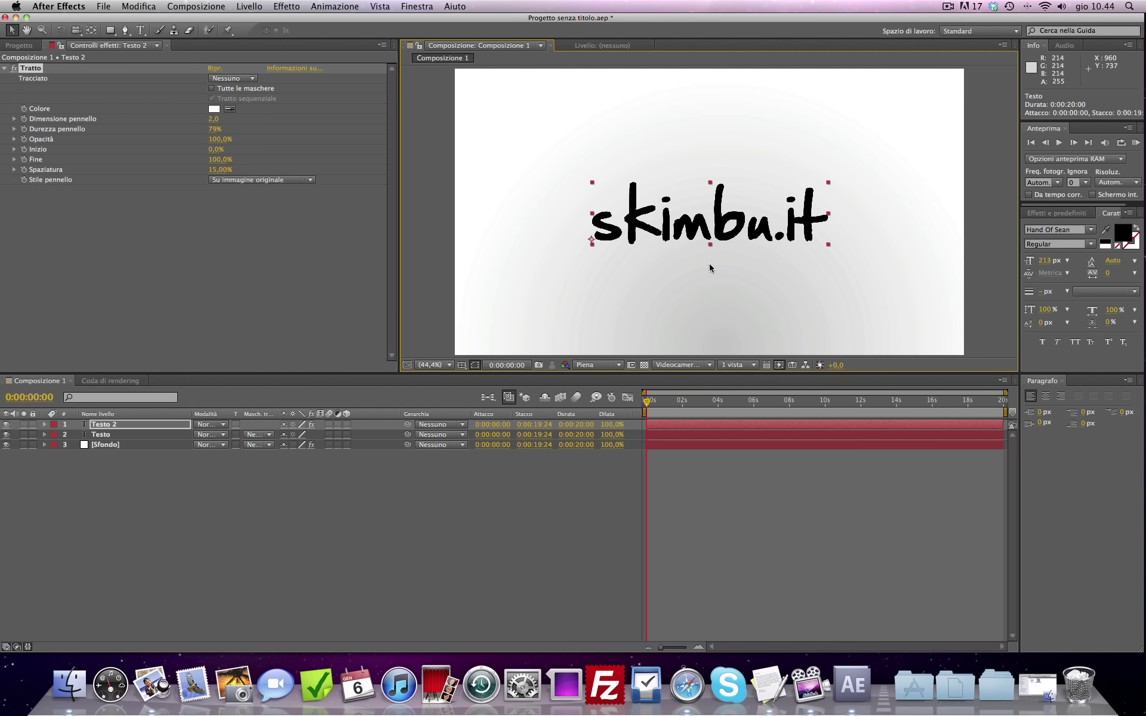
click(125, 30)
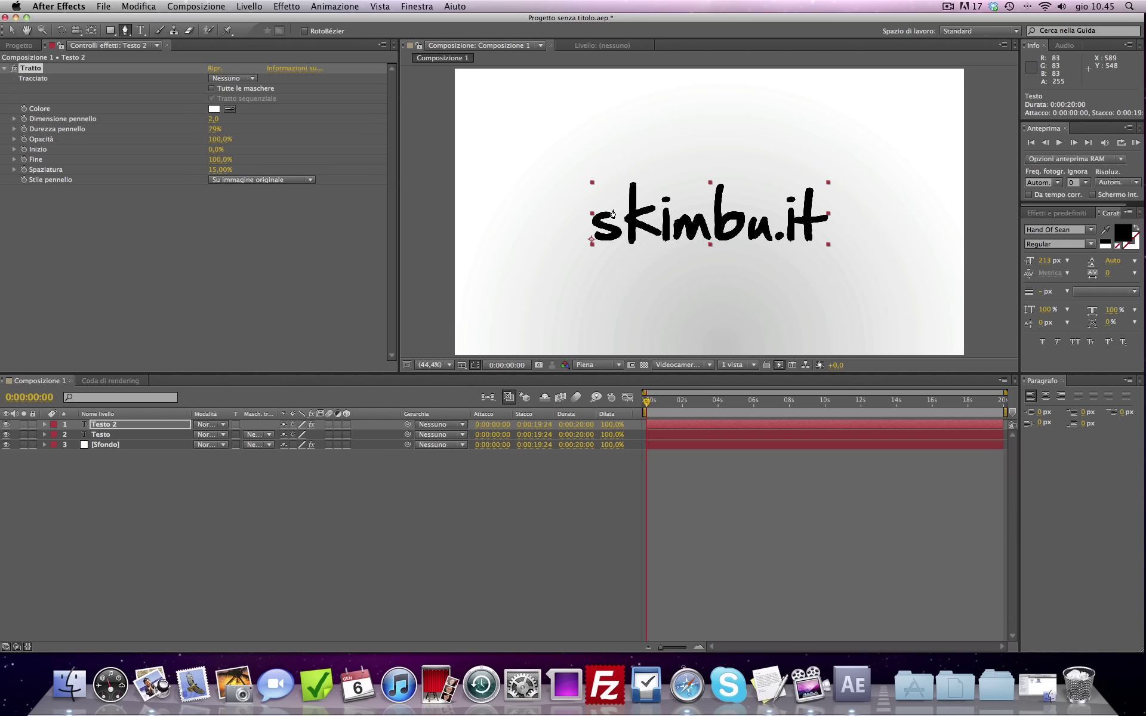
Step: Select all the skimbu.it text in Testo 2 and delete it
click(173, 428)
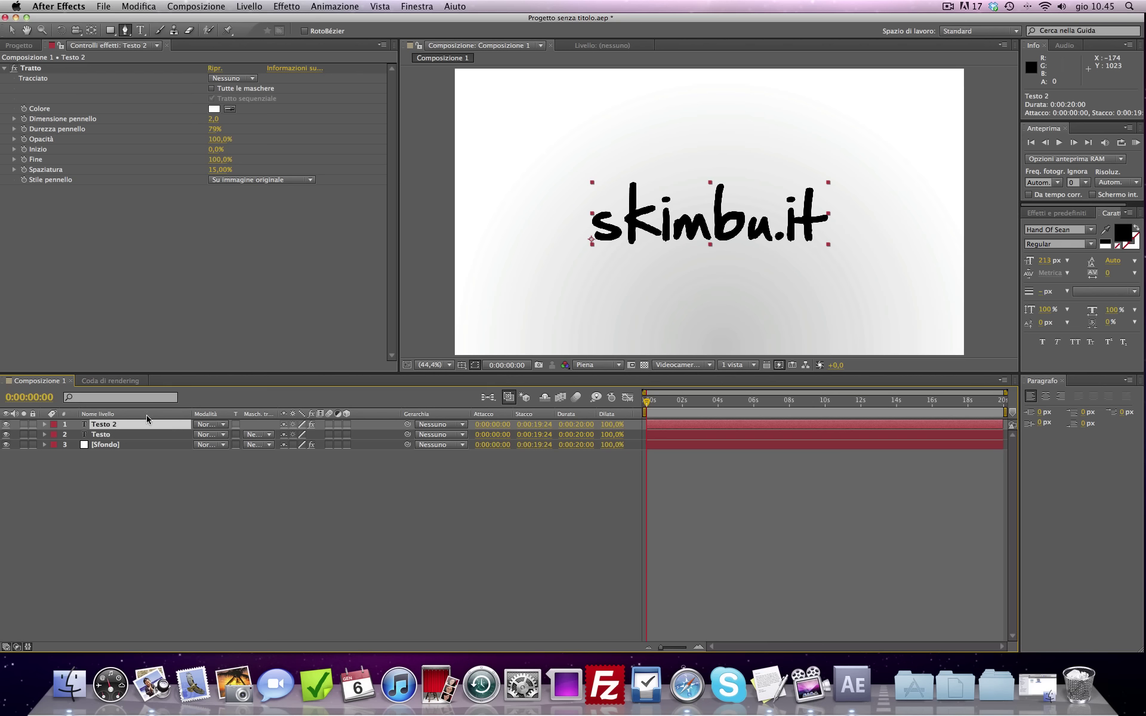
click(140, 30)
triple_click(747, 227)
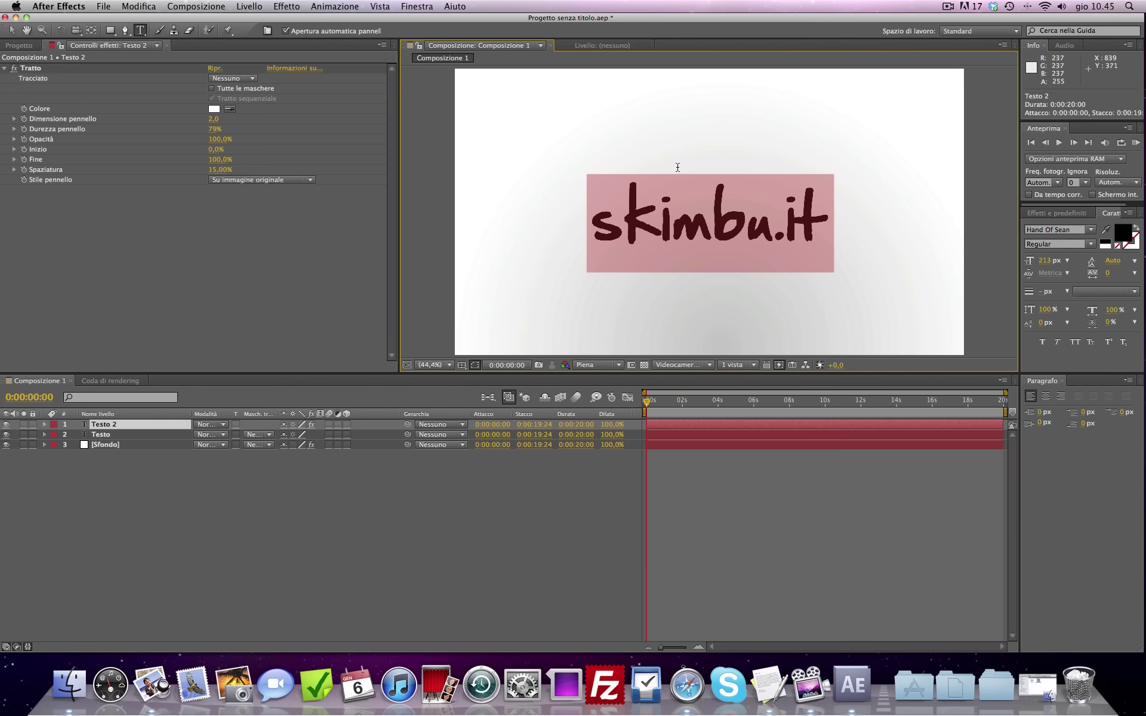
key(Left)
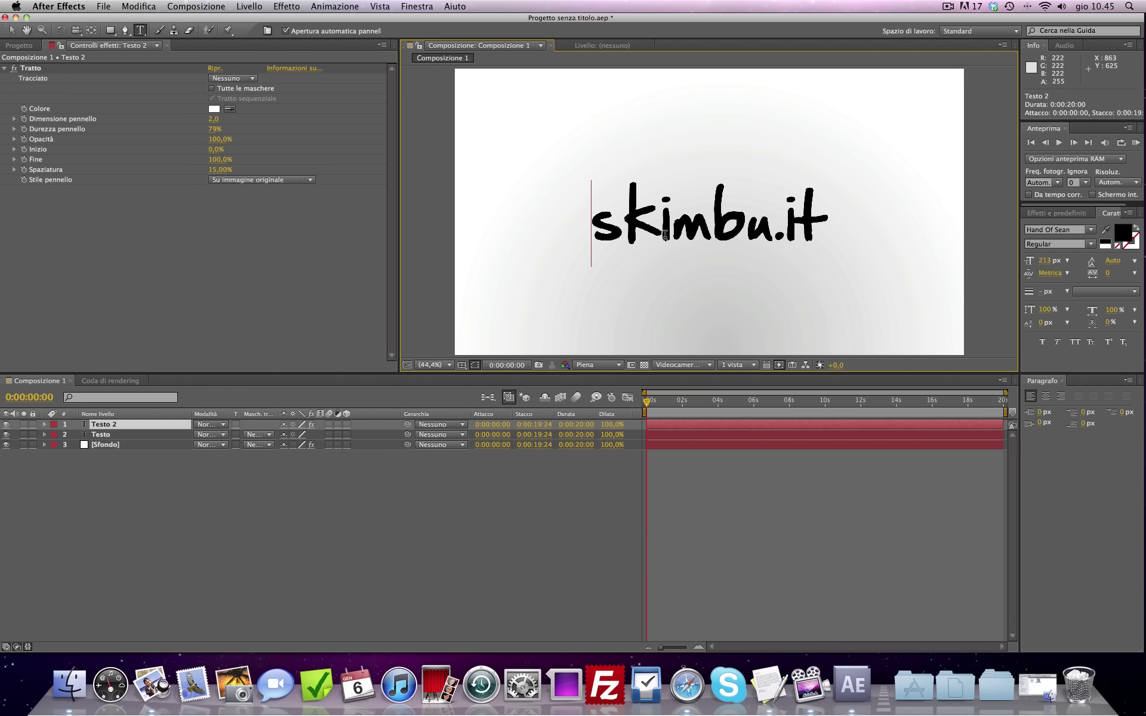
Step: Lower the Testo layer's opacity to 42%
click(176, 436)
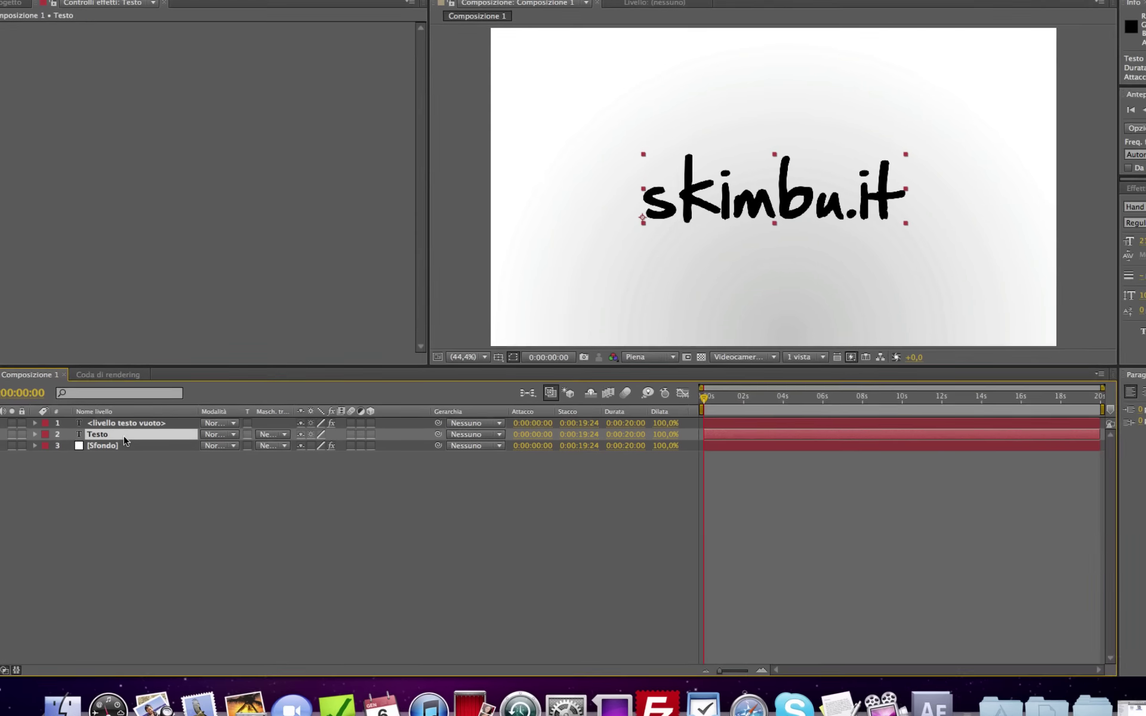
key(t)
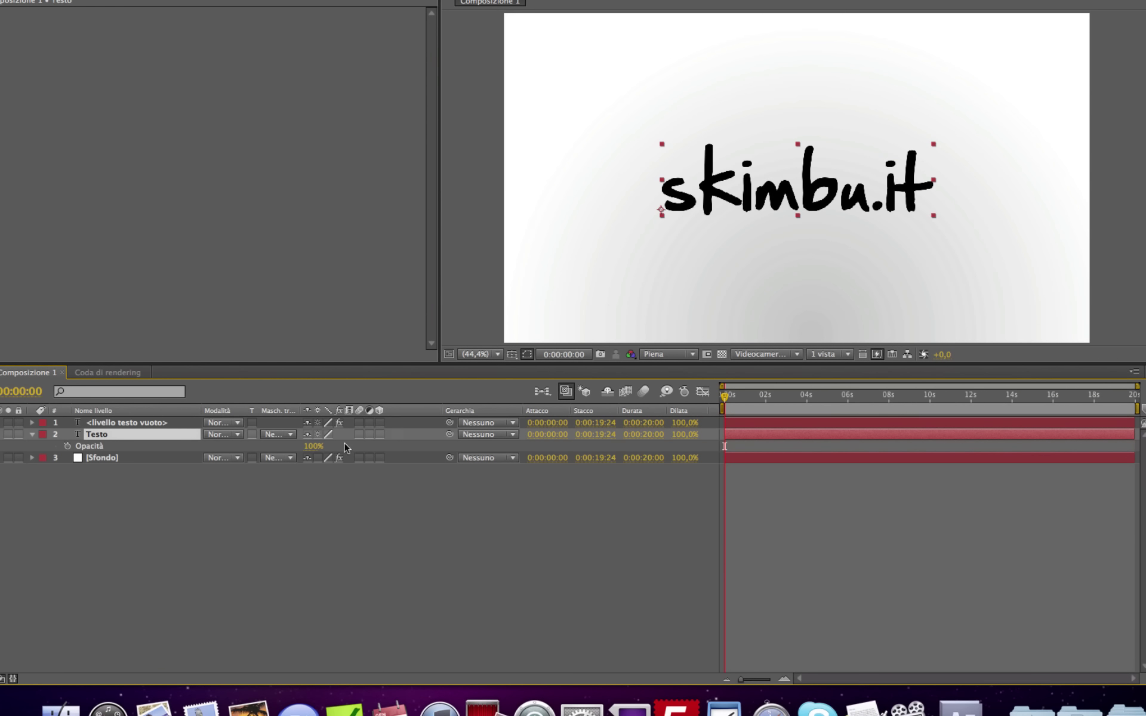
drag(314, 448, 278, 446)
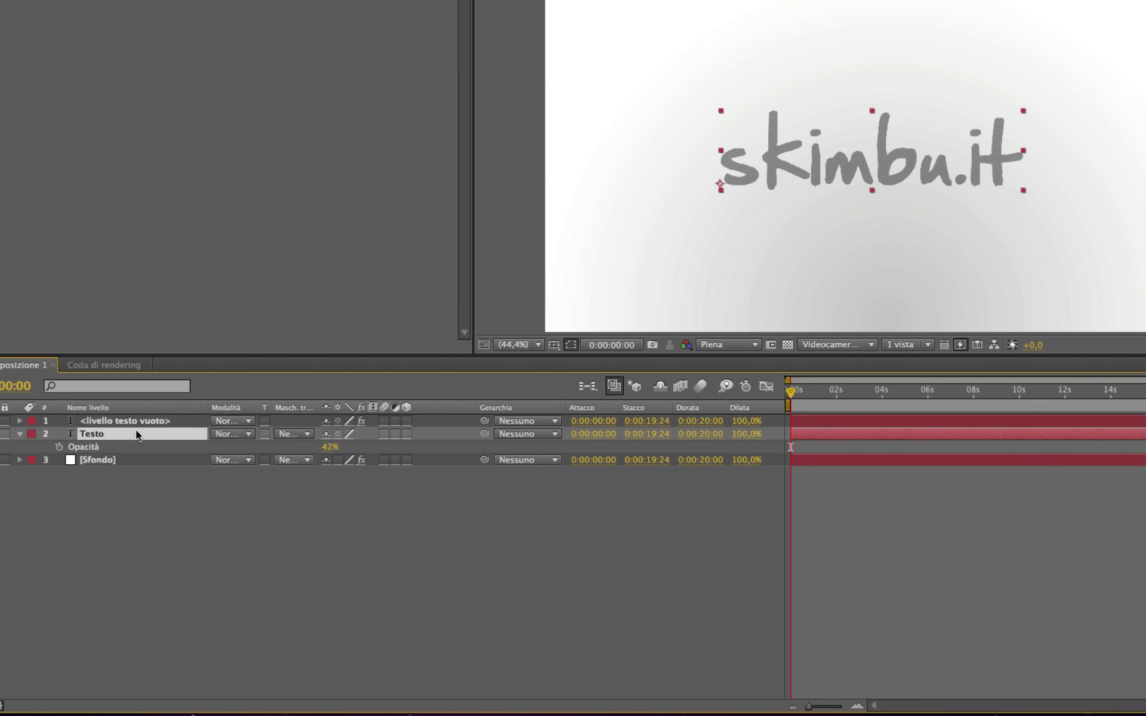
Step: Rename the empty stroke layer to 'Effetto tratto'
click(165, 423)
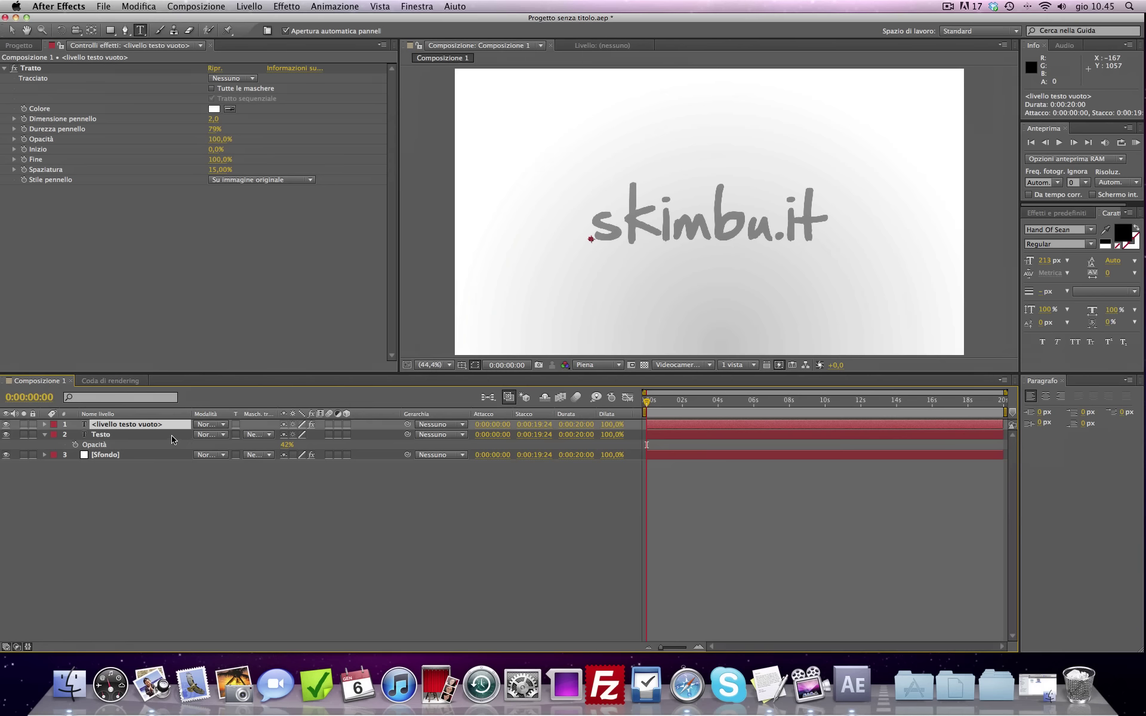
key(Return)
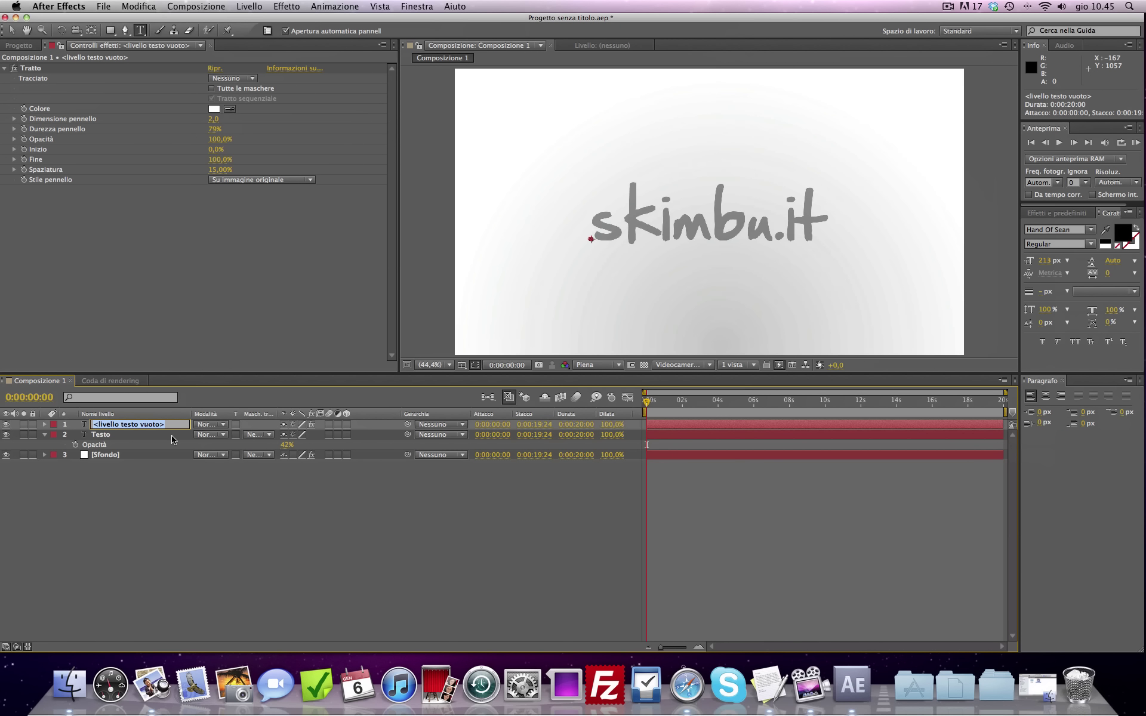
text(Testo 2)
key(Return)
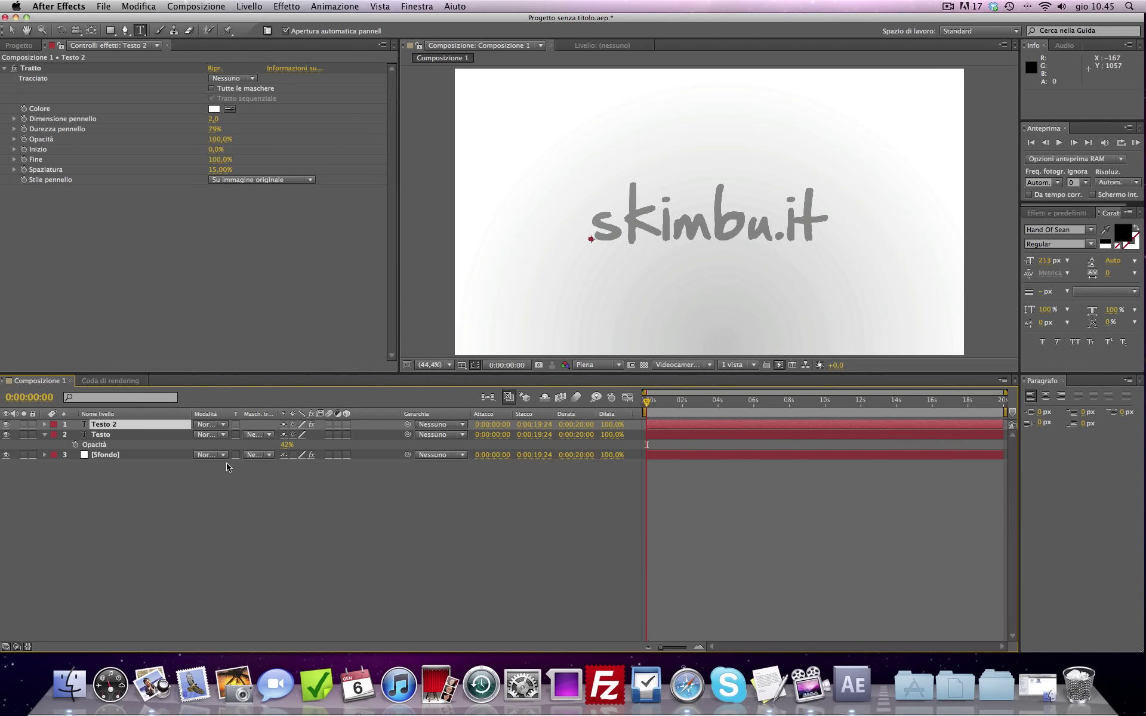
key(Return)
text(Ef)
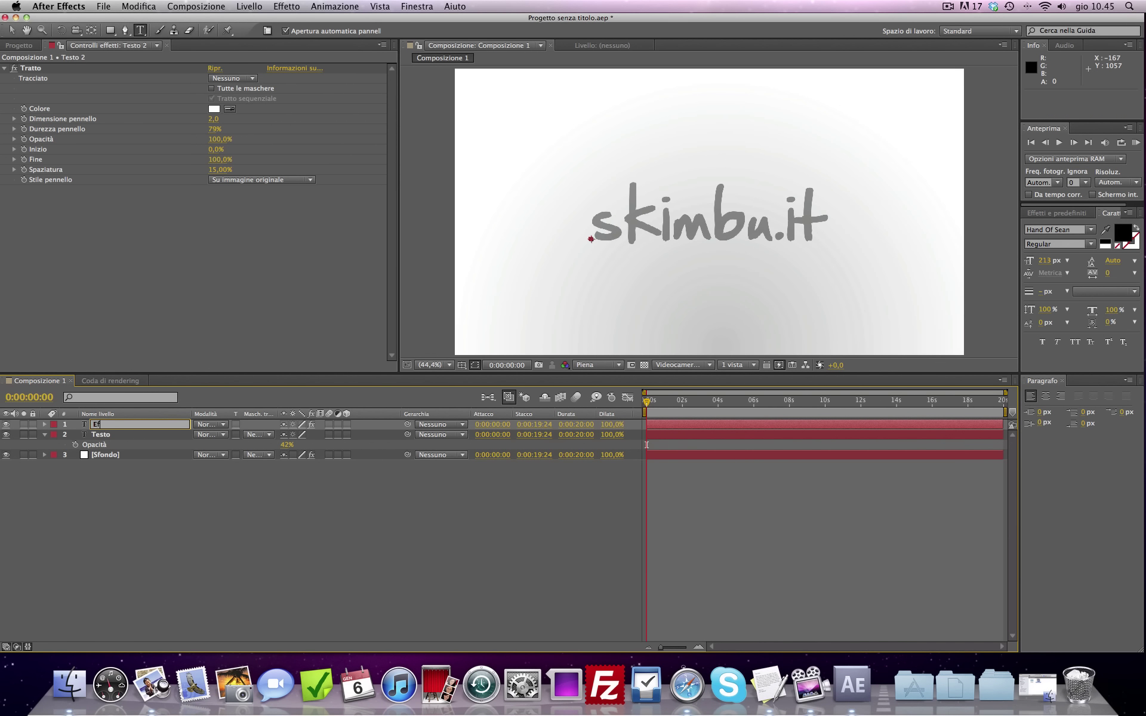
text(fetto tratto)
key(Return)
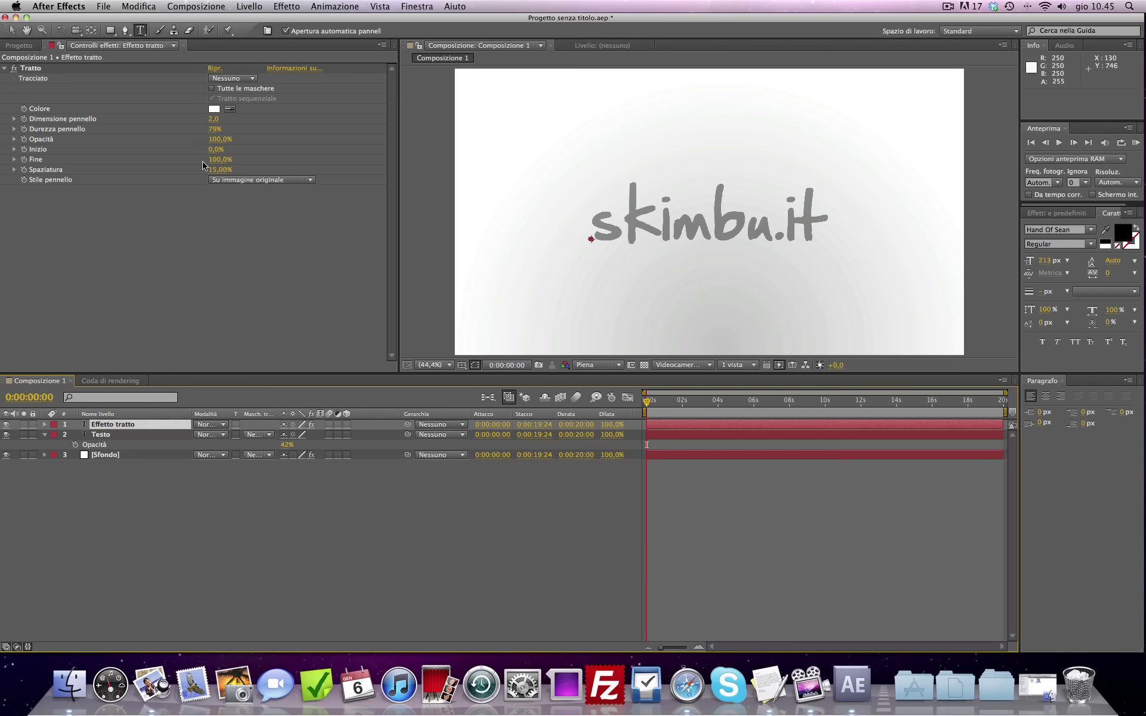
click(126, 33)
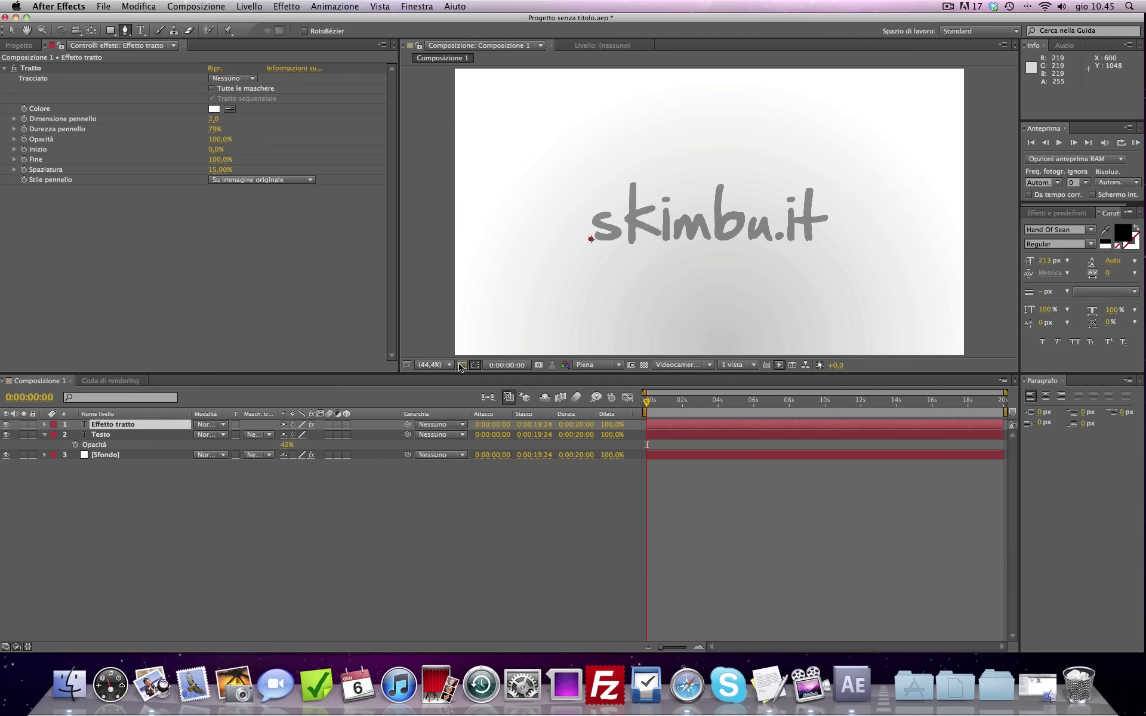
Step: Set the viewer to 100% and trace the letter s with a curved four-point Pen mask
click(435, 366)
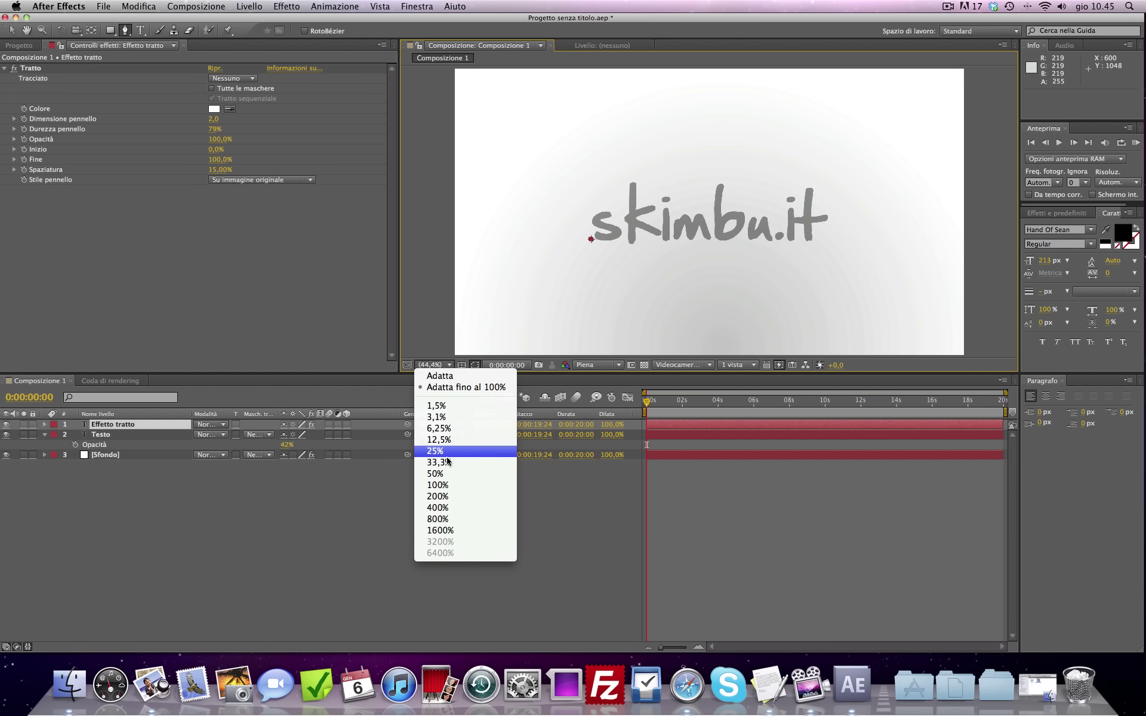
click(469, 489)
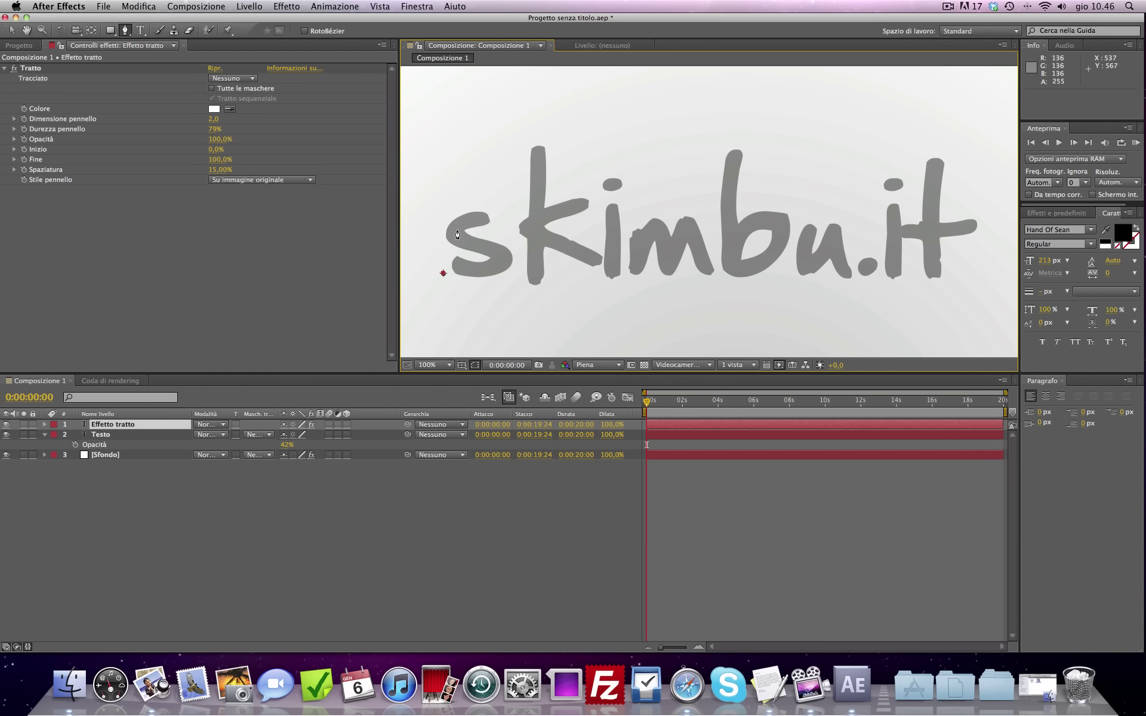
click(482, 217)
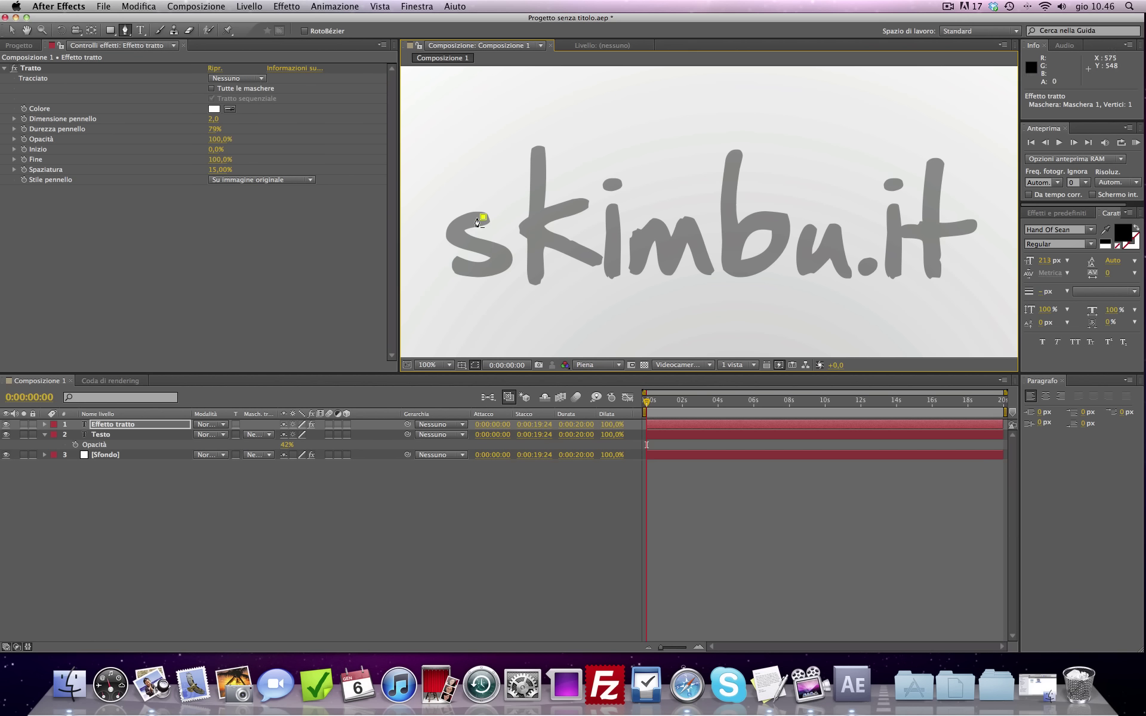
mouse_move(453, 234)
mouse_down()
mouse_move(444, 243)
mouse_move(494, 267)
mouse_up()
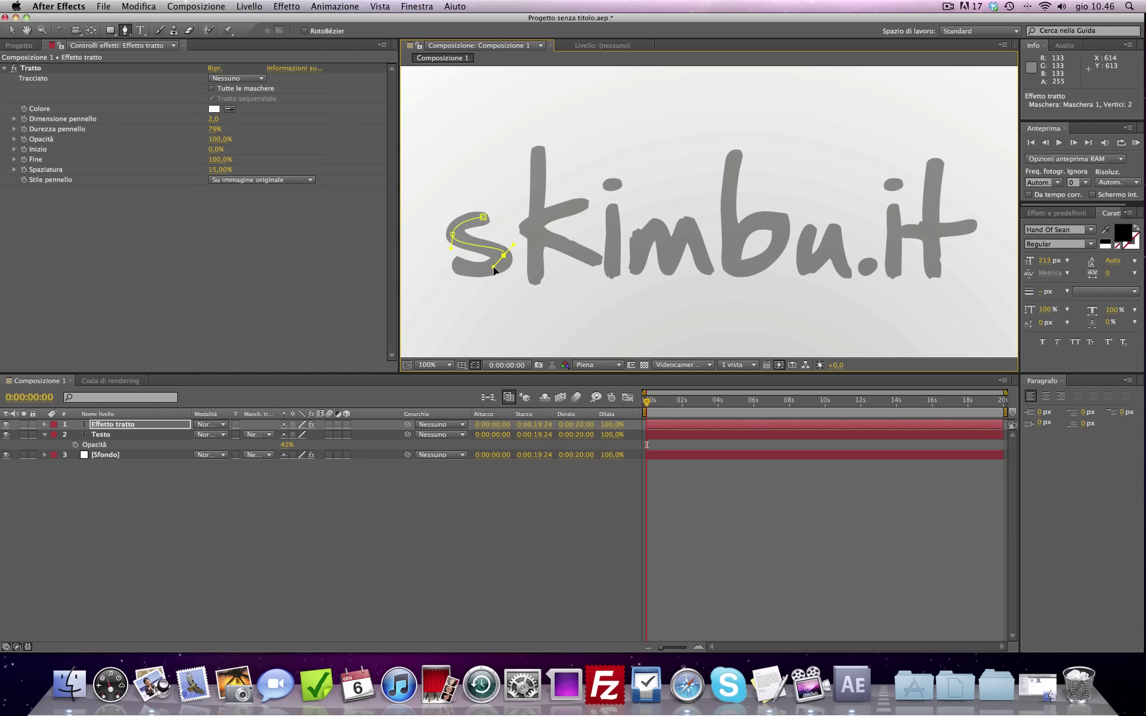
drag(455, 264, 425, 247)
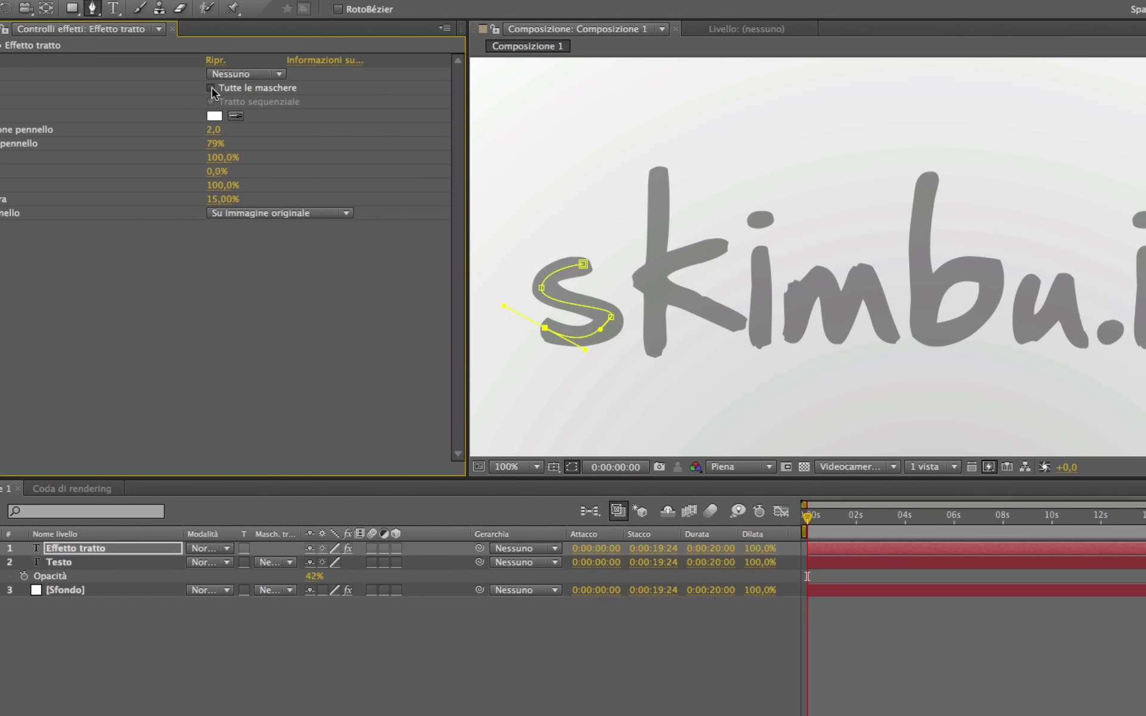
Step: Make the Tratto stroke follow all masks and open its Colore swatch to change it
click(211, 88)
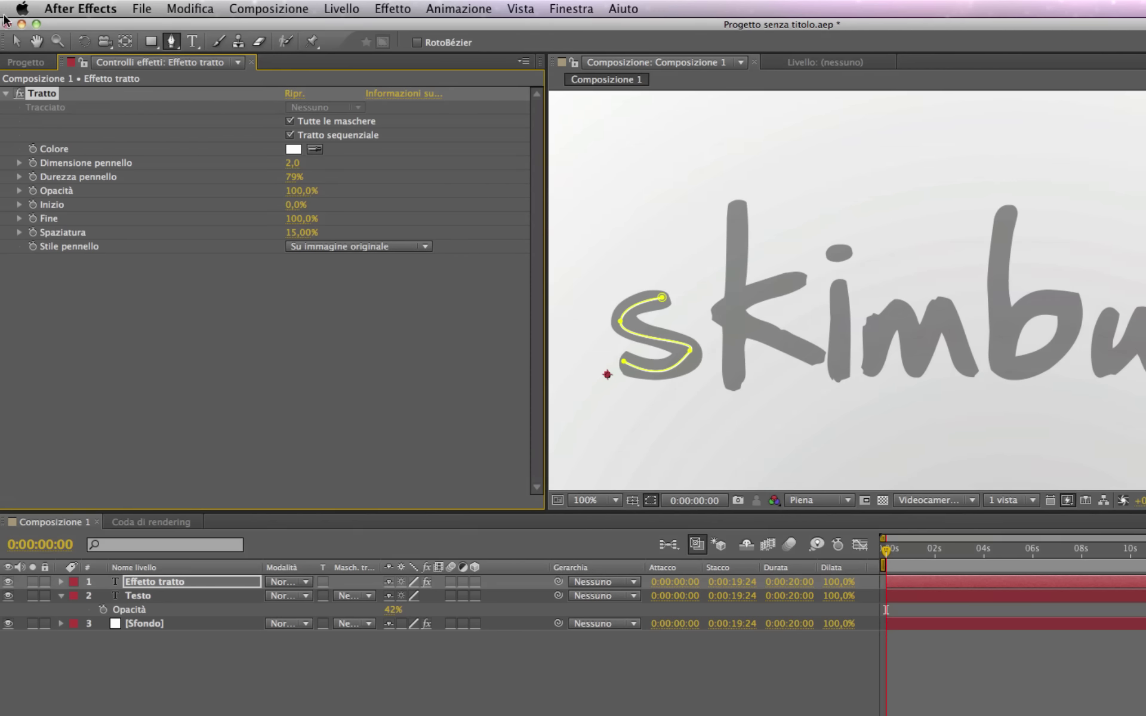
click(16, 41)
click(751, 446)
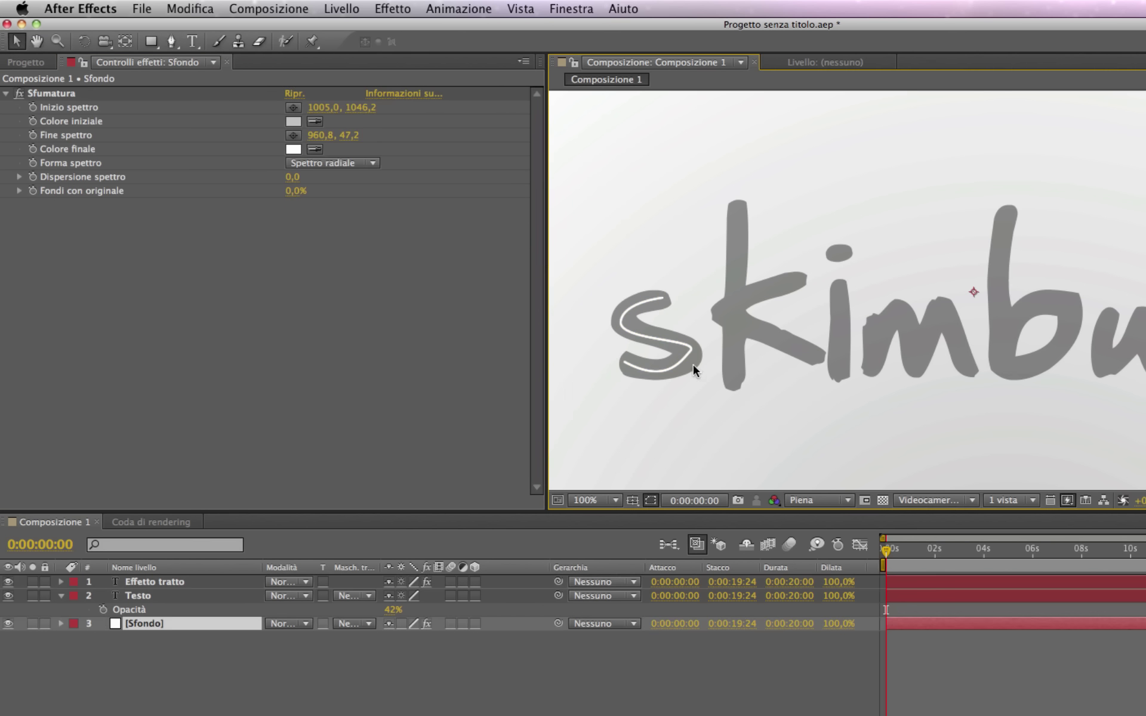
click(234, 580)
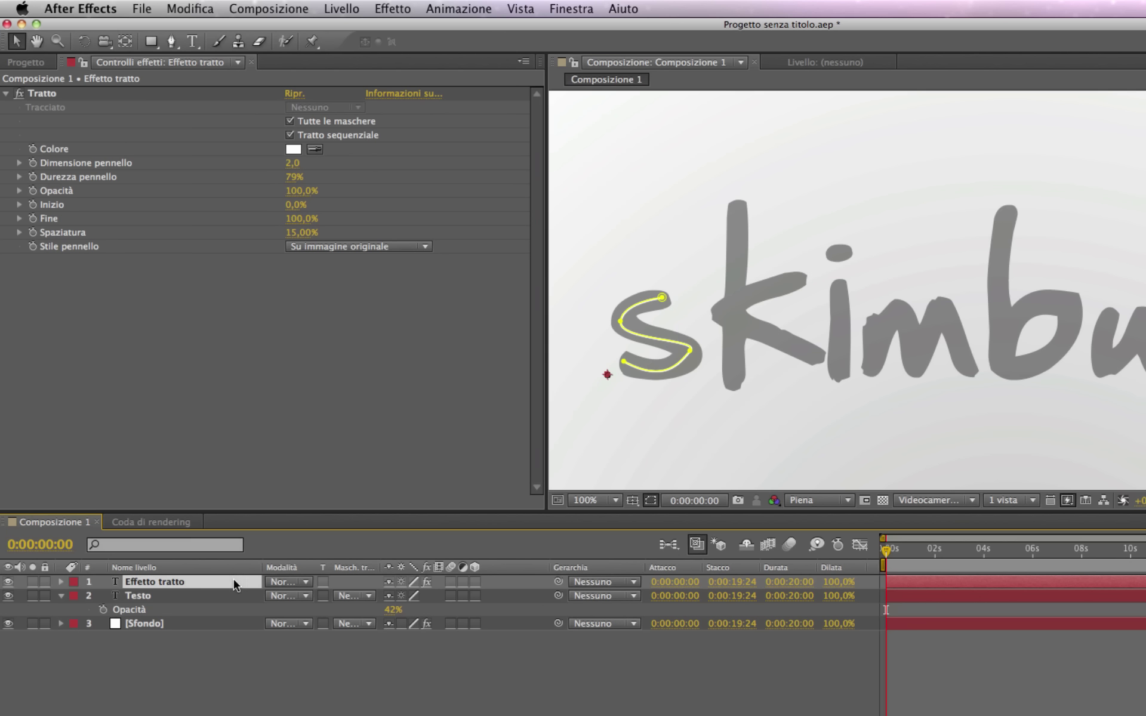
click(172, 42)
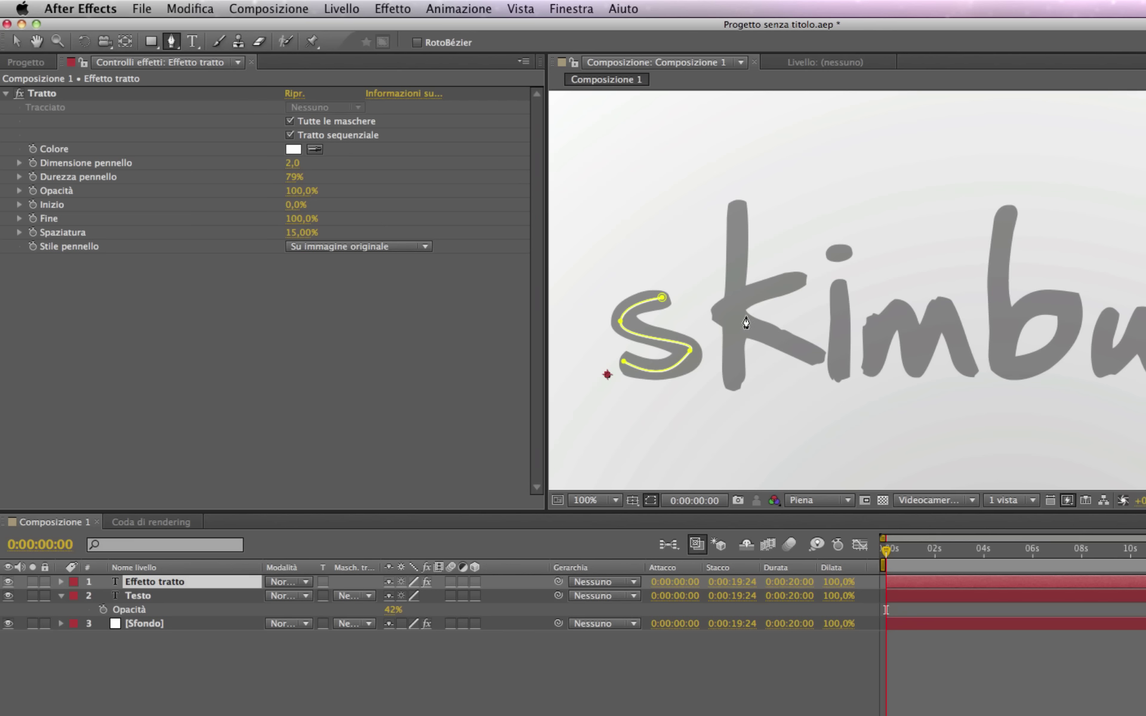
click(293, 149)
Step: Set the stroke colour to black and enlarge the brush size to 13,6
drag(603, 545, 589, 585)
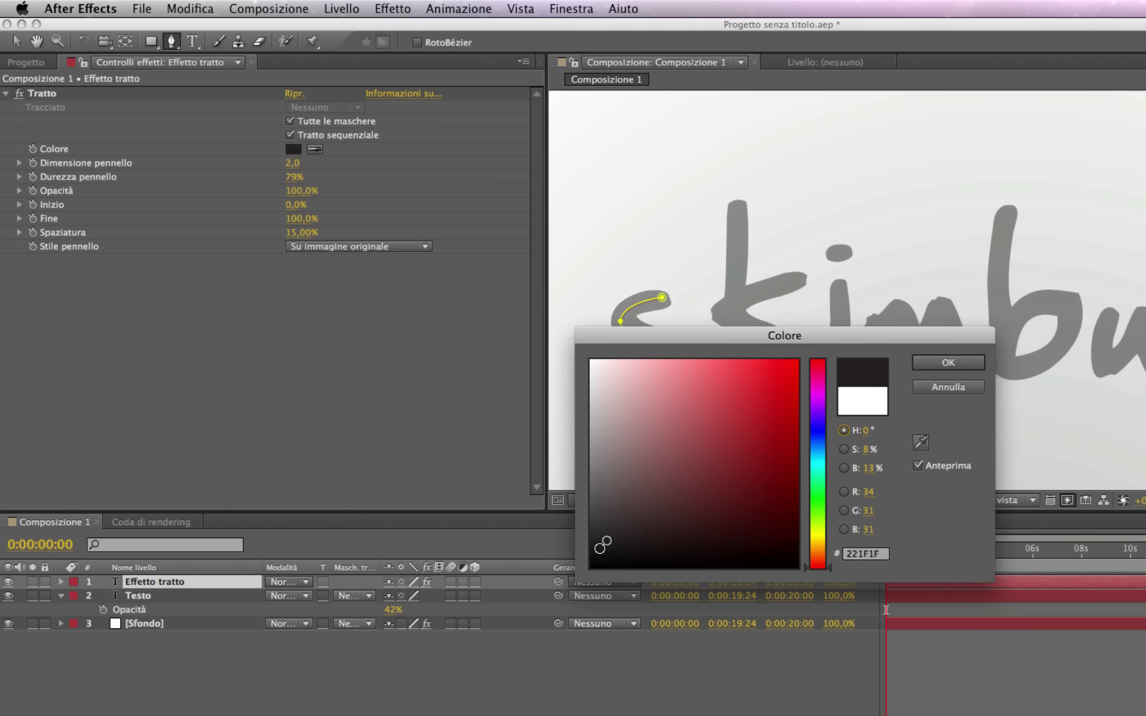
click(948, 362)
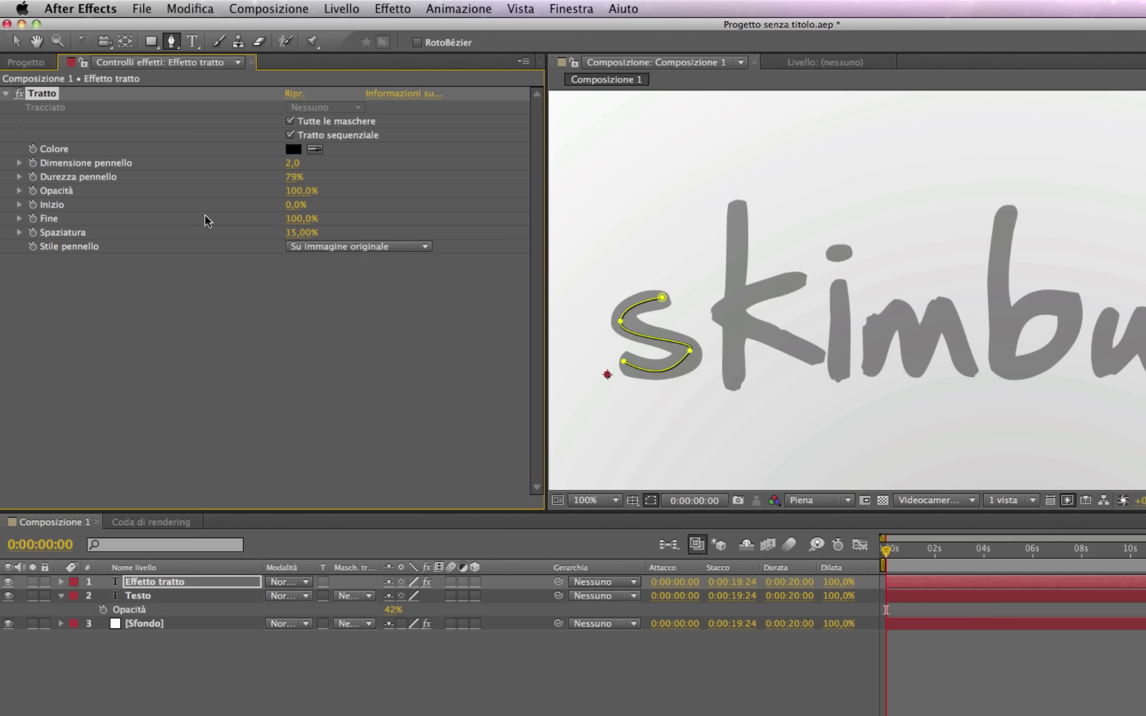
drag(288, 171, 382, 163)
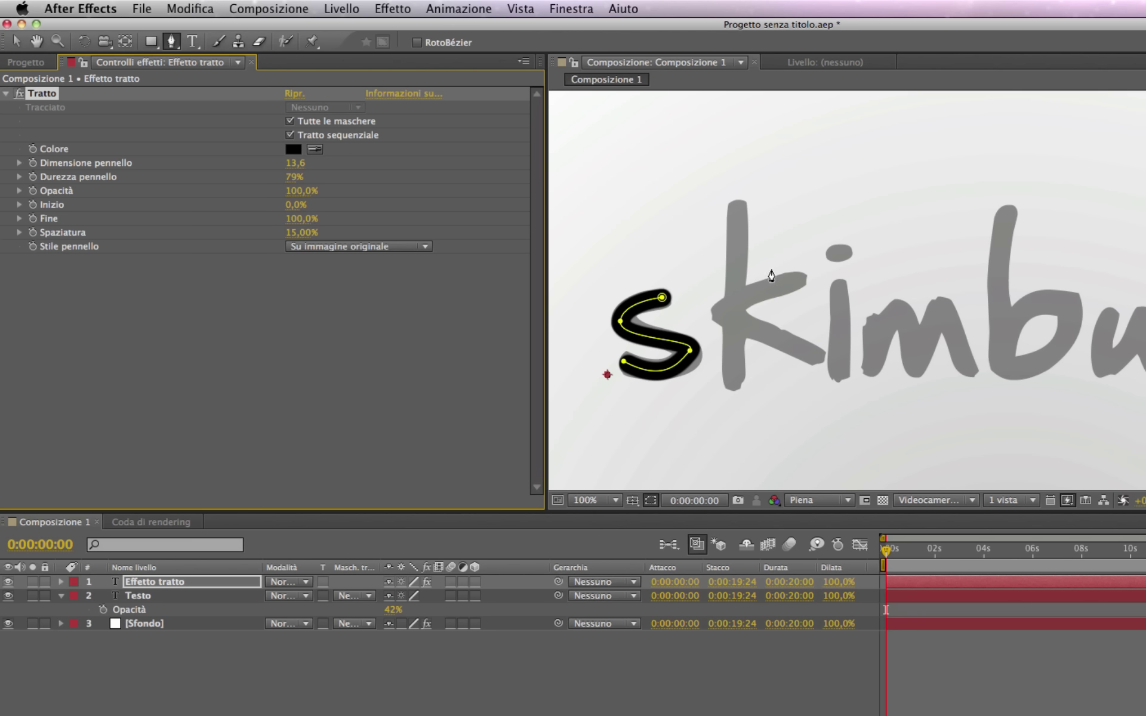
Step: Reshape the s mask curve and raise the brush hardness to 94%
mouse_move(691, 353)
mouse_down()
mouse_move(665, 361)
mouse_move(695, 371)
mouse_up()
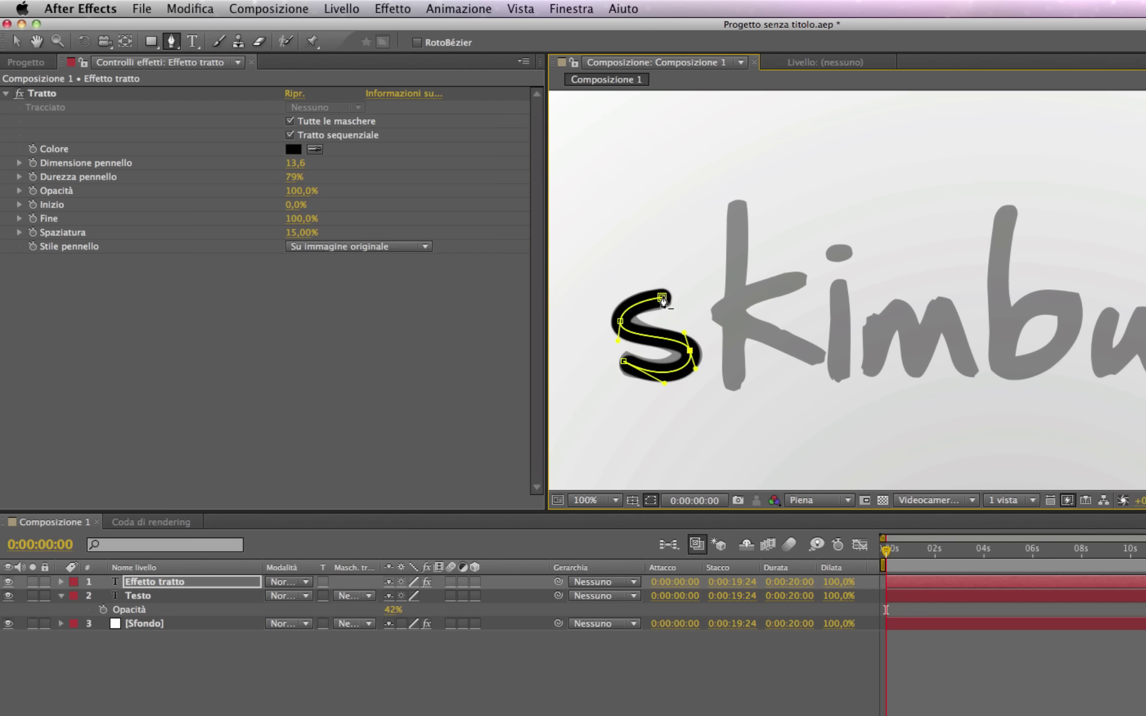
click(16, 42)
drag(295, 178, 412, 177)
click(479, 366)
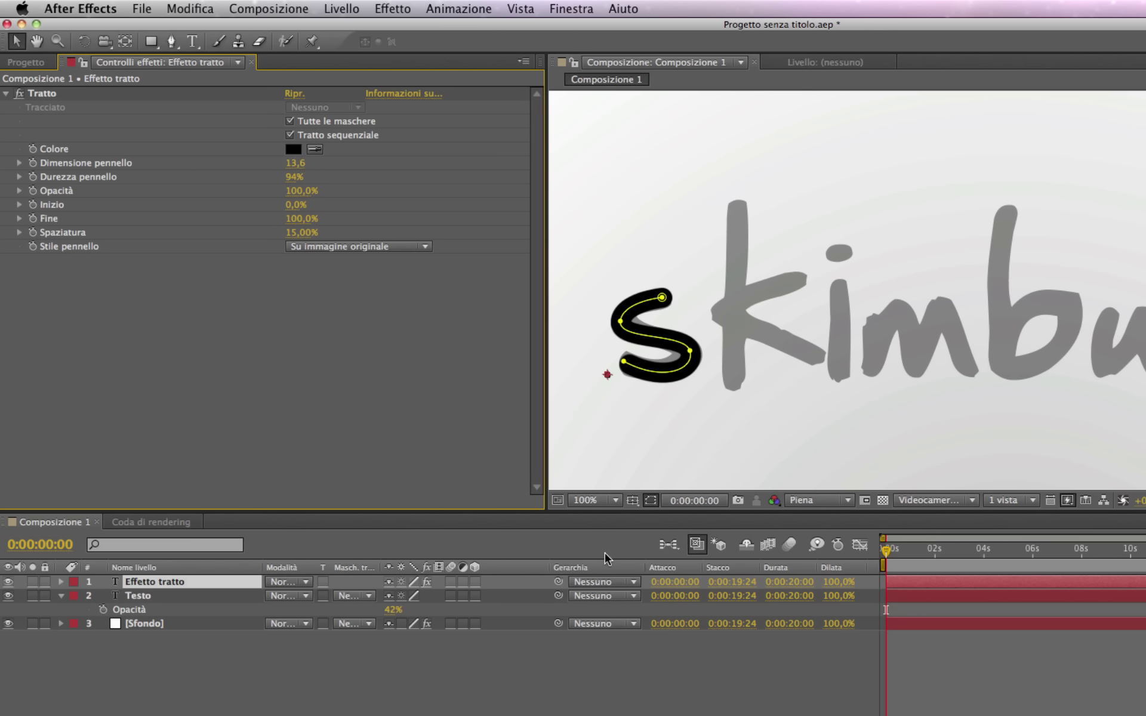
Step: Trace the k's stem and both arms with a Pen mask path
click(173, 43)
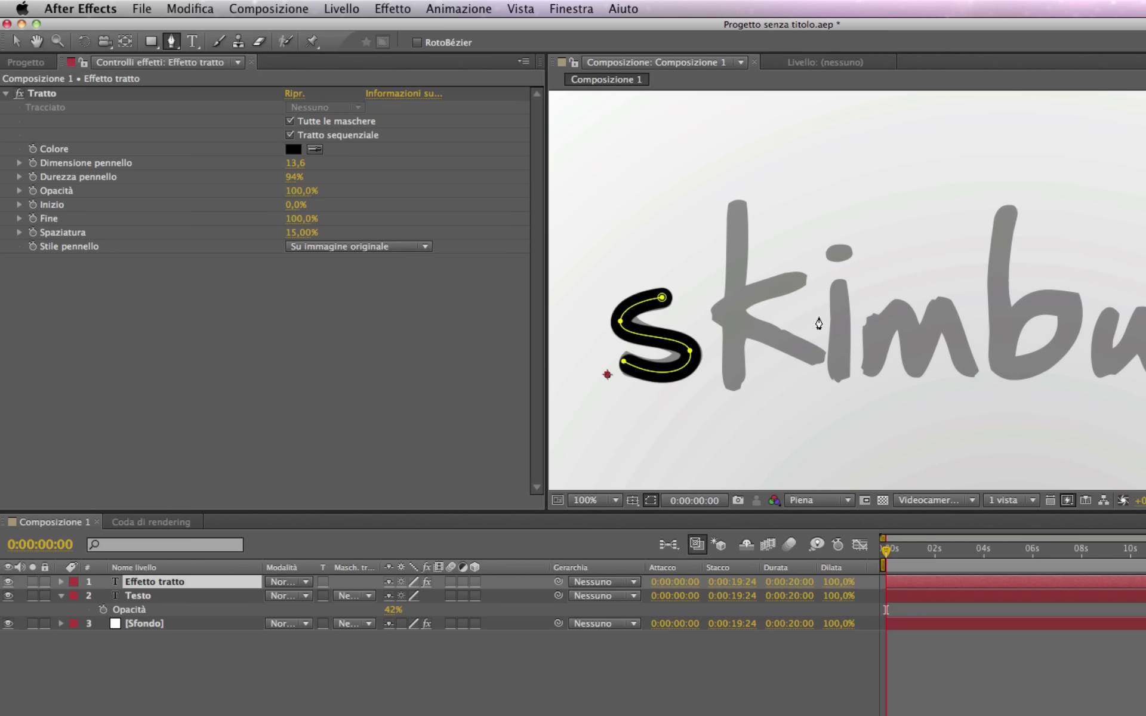
click(737, 209)
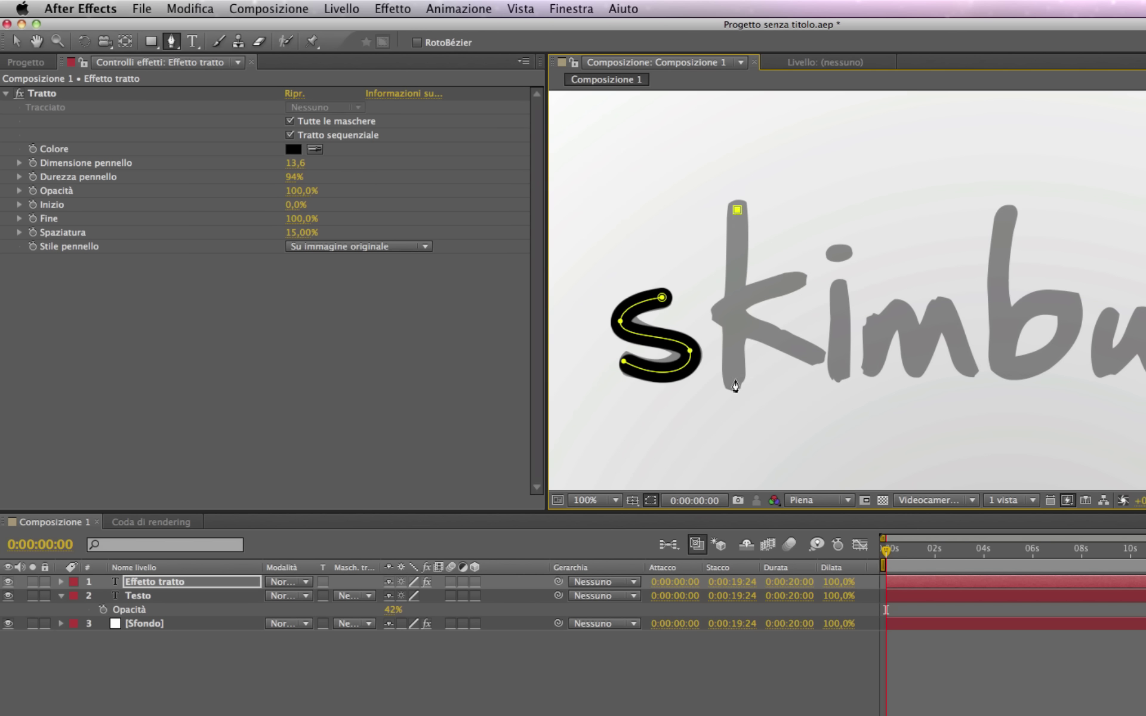
click(733, 382)
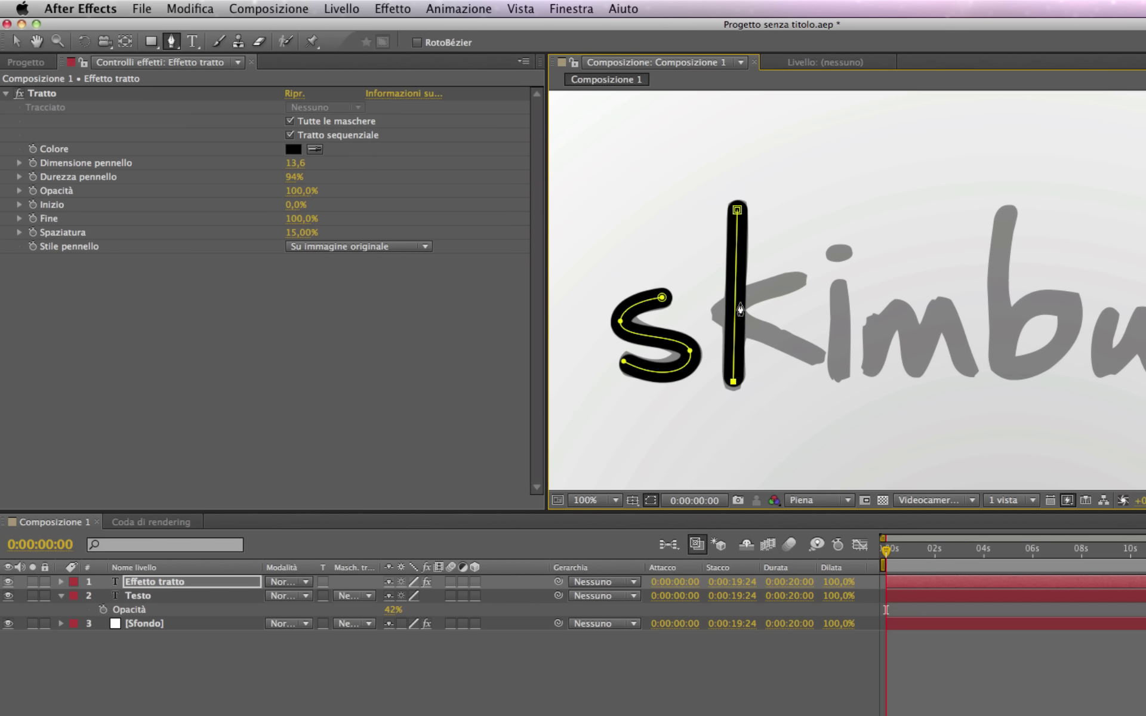
click(719, 310)
click(800, 277)
click(740, 308)
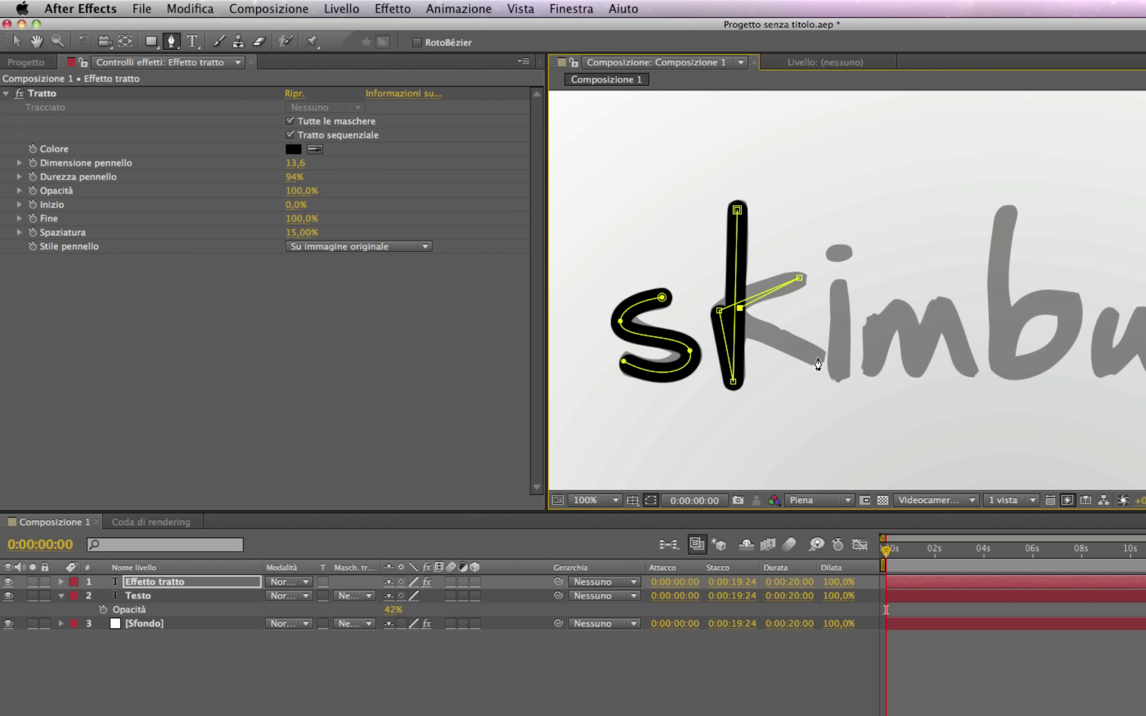
click(818, 357)
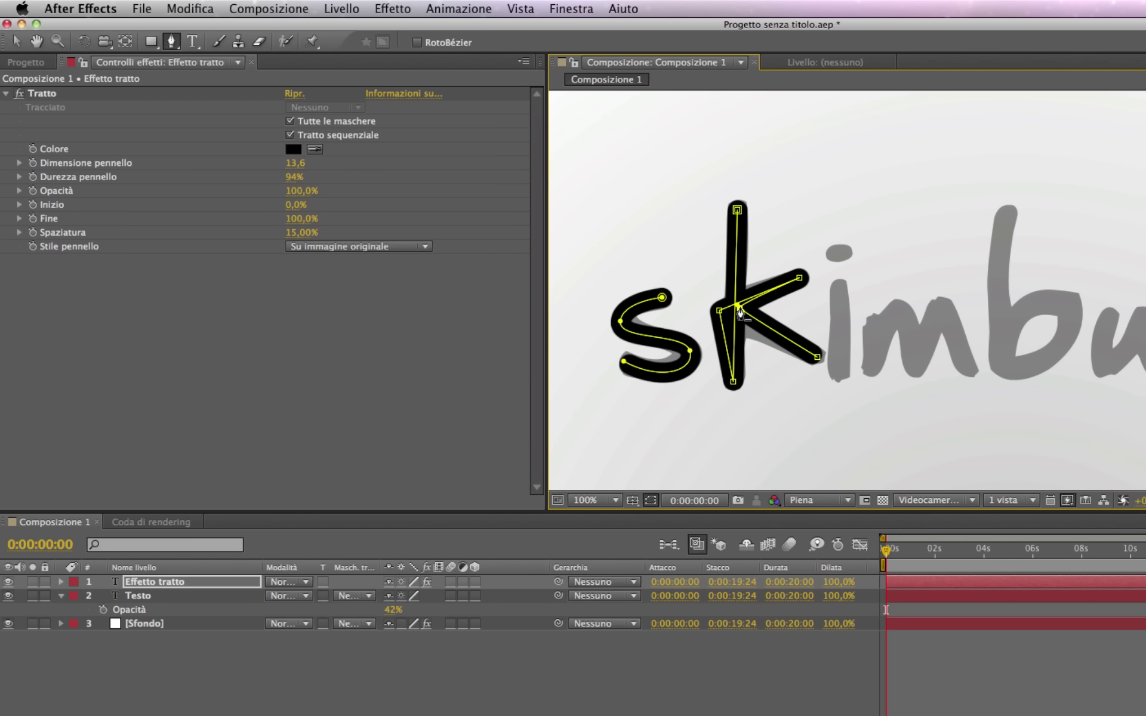
Step: Fix the k mask's misplaced points and finish the path through both arm tips
click(738, 308)
click(817, 357)
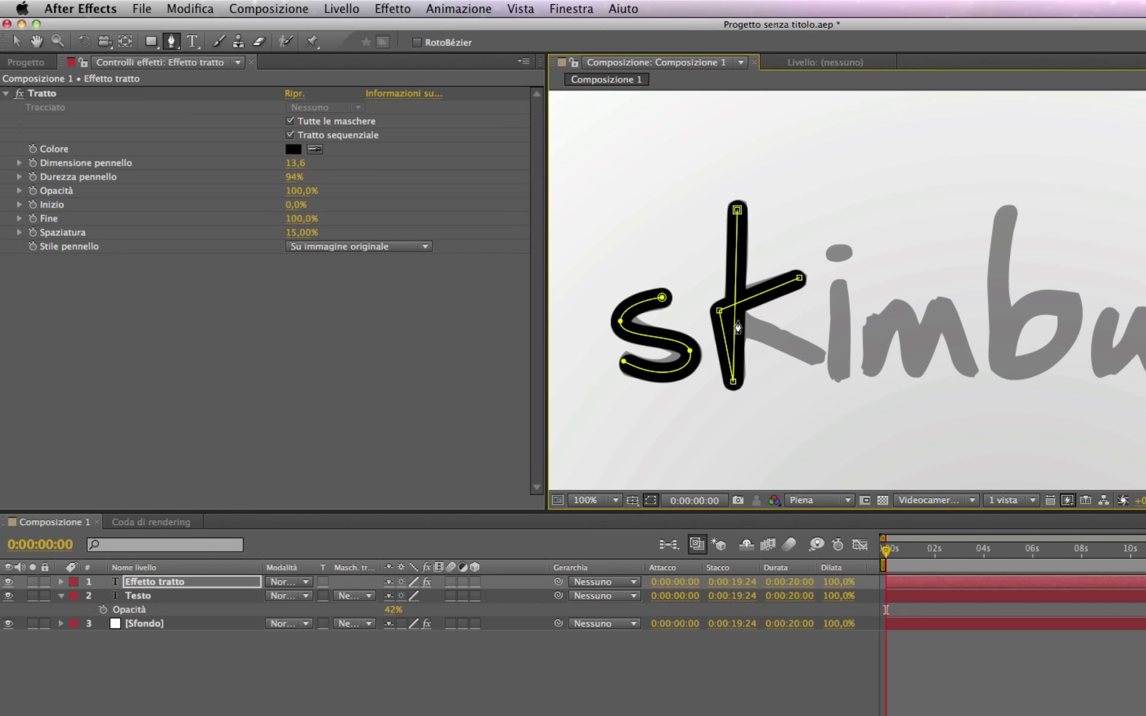
click(731, 311)
key(ctrl+z)
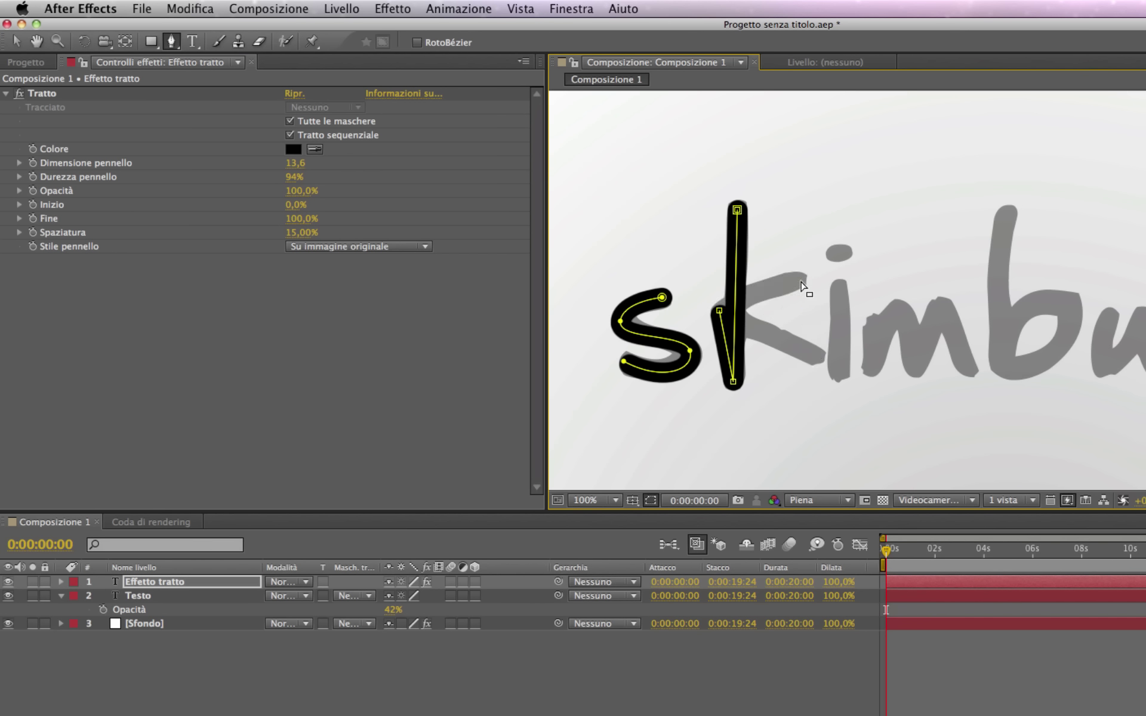
click(799, 279)
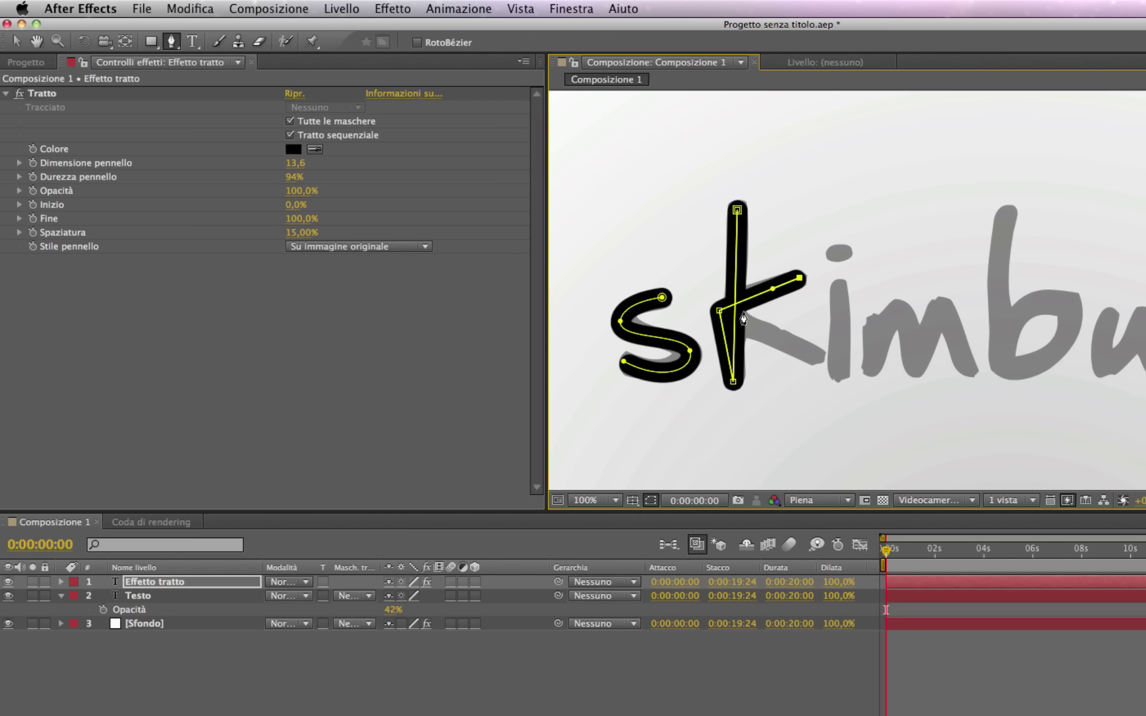
click(730, 315)
click(815, 356)
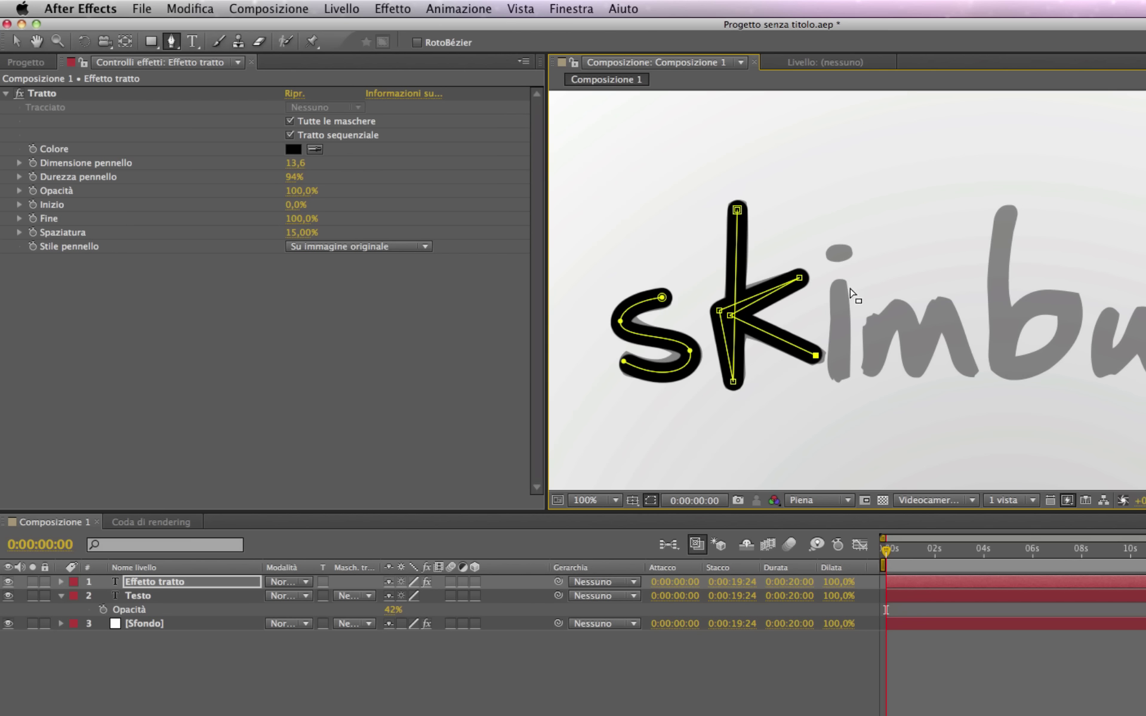
key(Return)
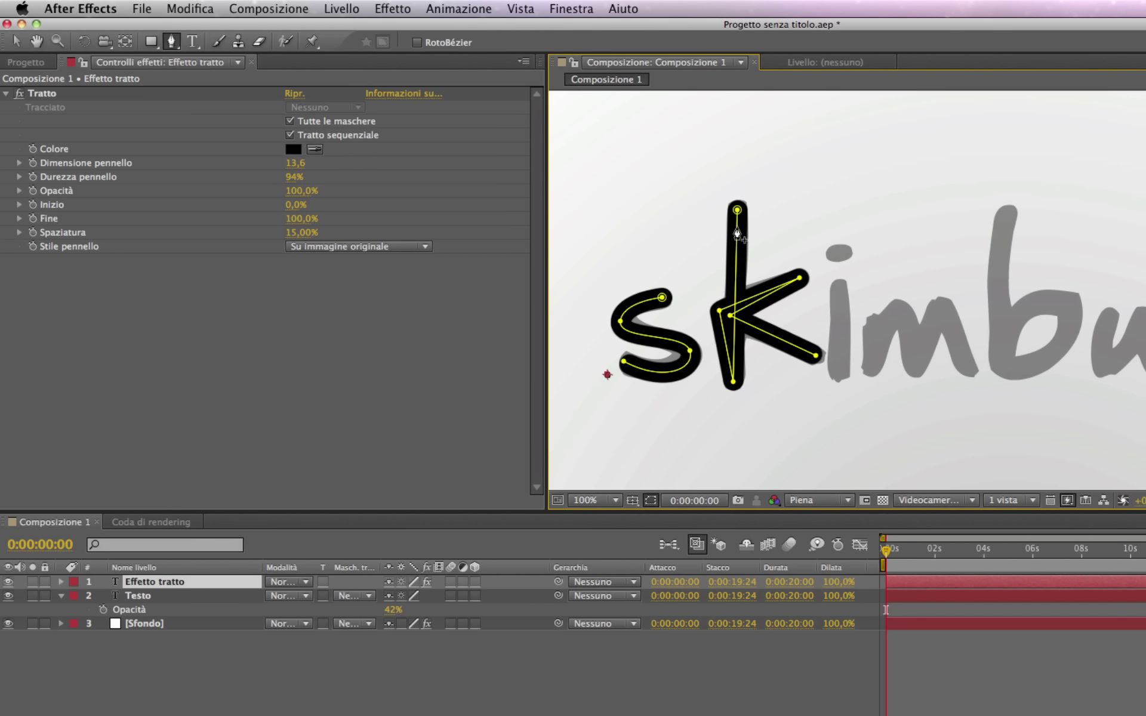
Step: Add separate masks for the dot and the stem of the i
click(833, 254)
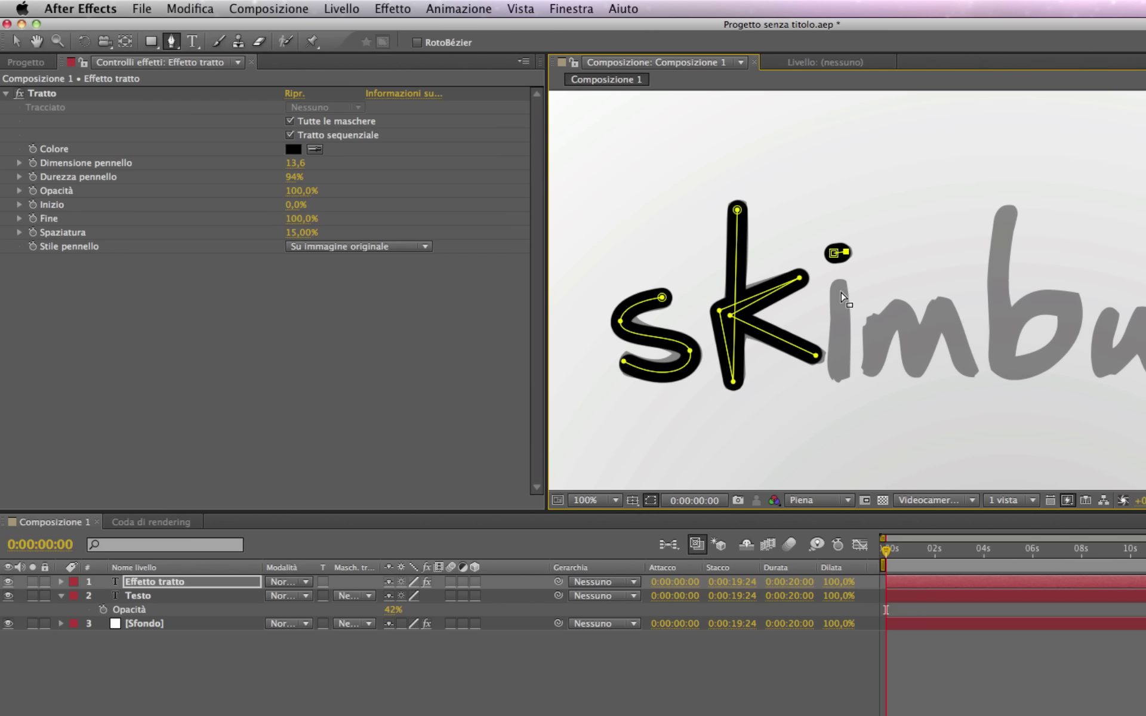
click(841, 291)
click(840, 286)
click(839, 375)
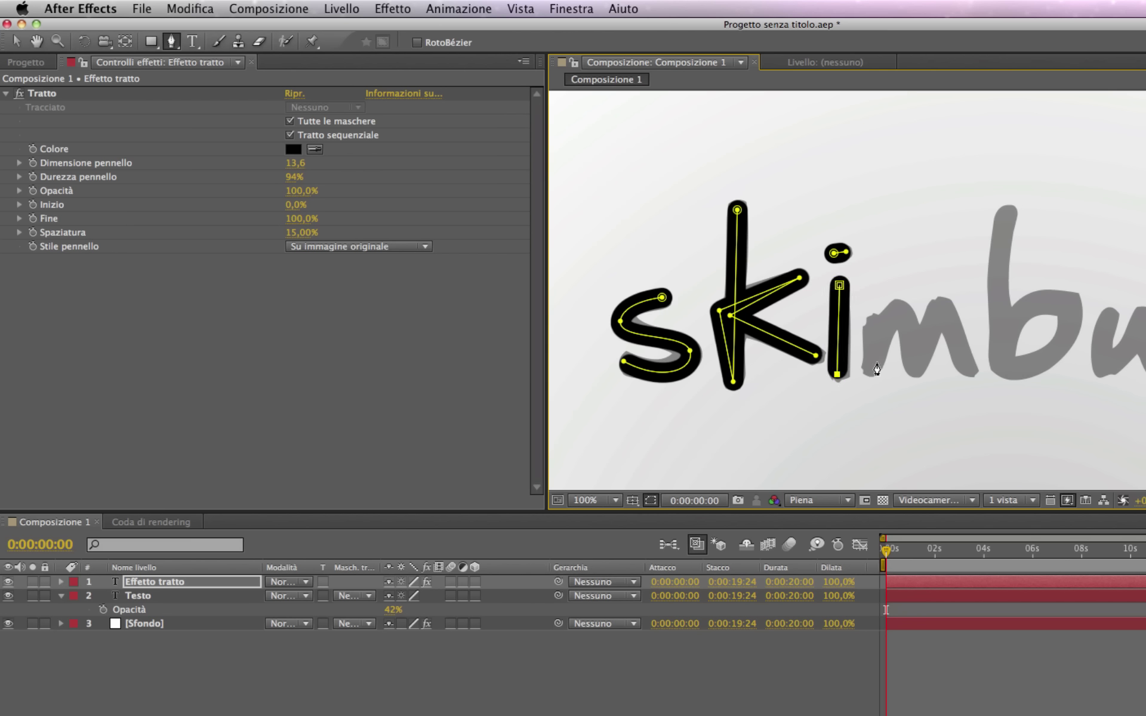
Step: Trace the m with a mask running over its three humps
click(869, 370)
click(871, 320)
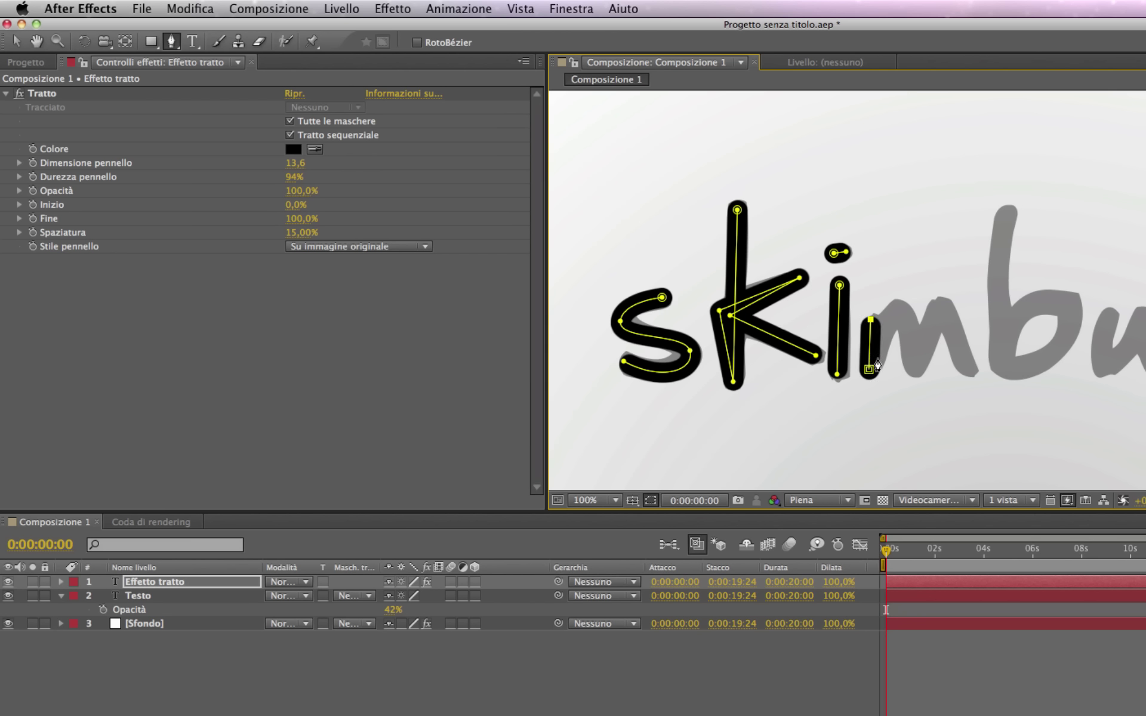
click(877, 359)
click(897, 306)
drag(913, 367, 909, 376)
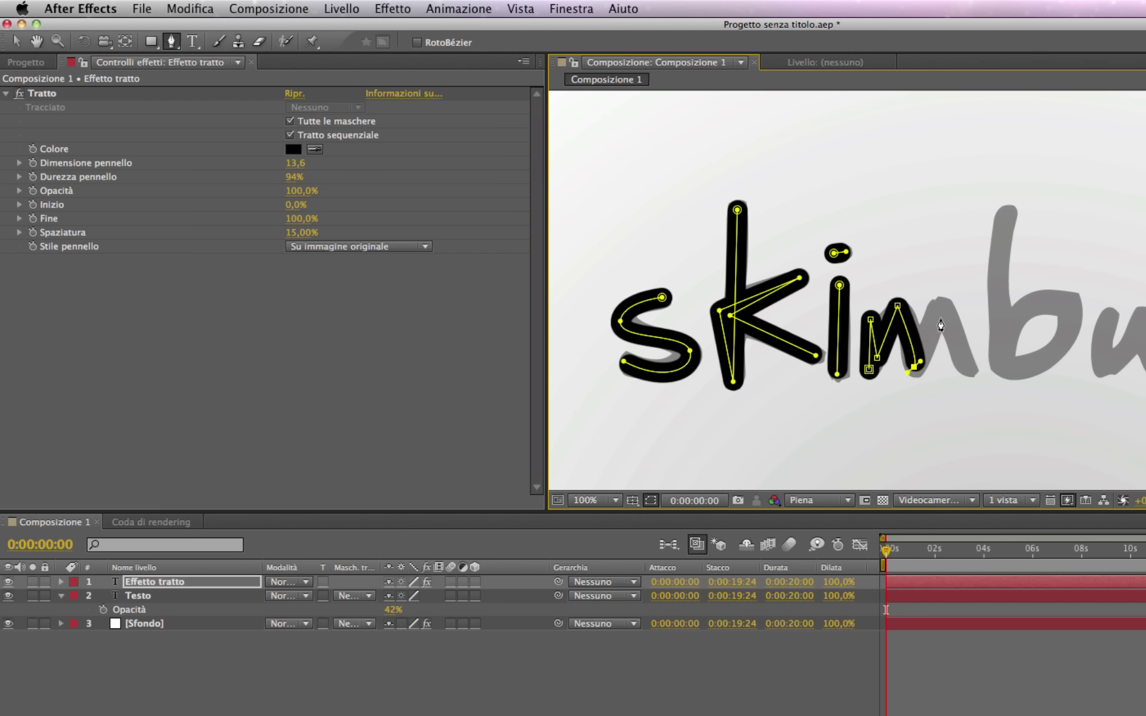
click(941, 307)
click(969, 368)
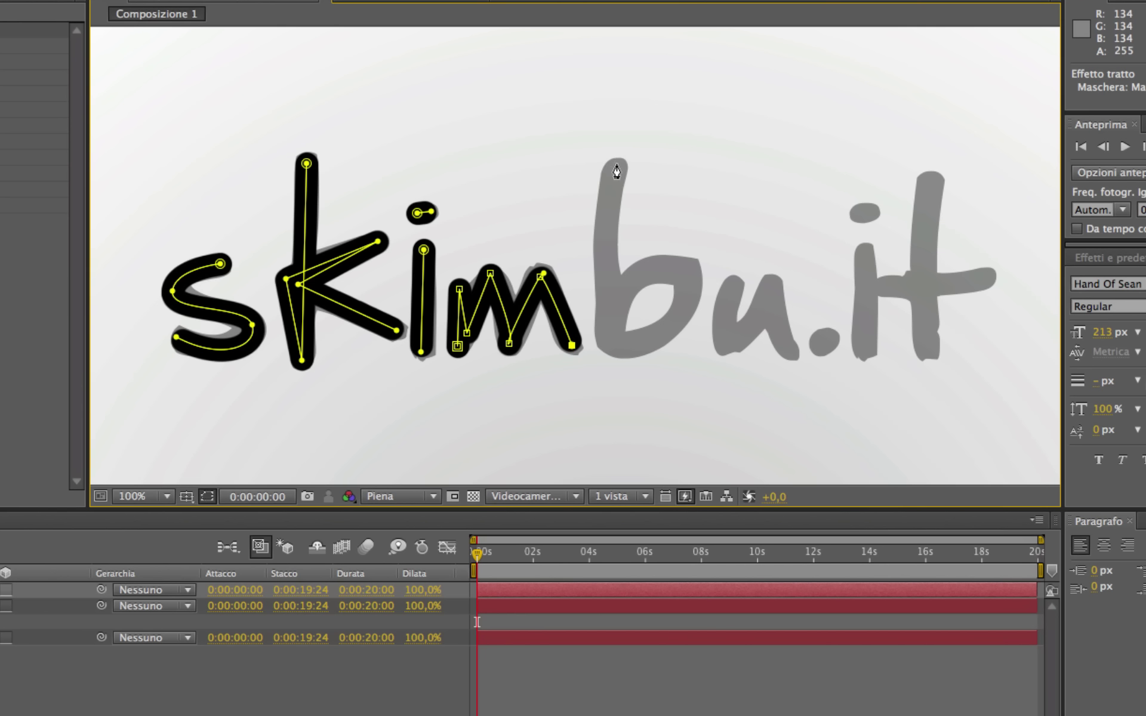
Step: Trace the b's stem and curved bowl with a mask path
click(618, 164)
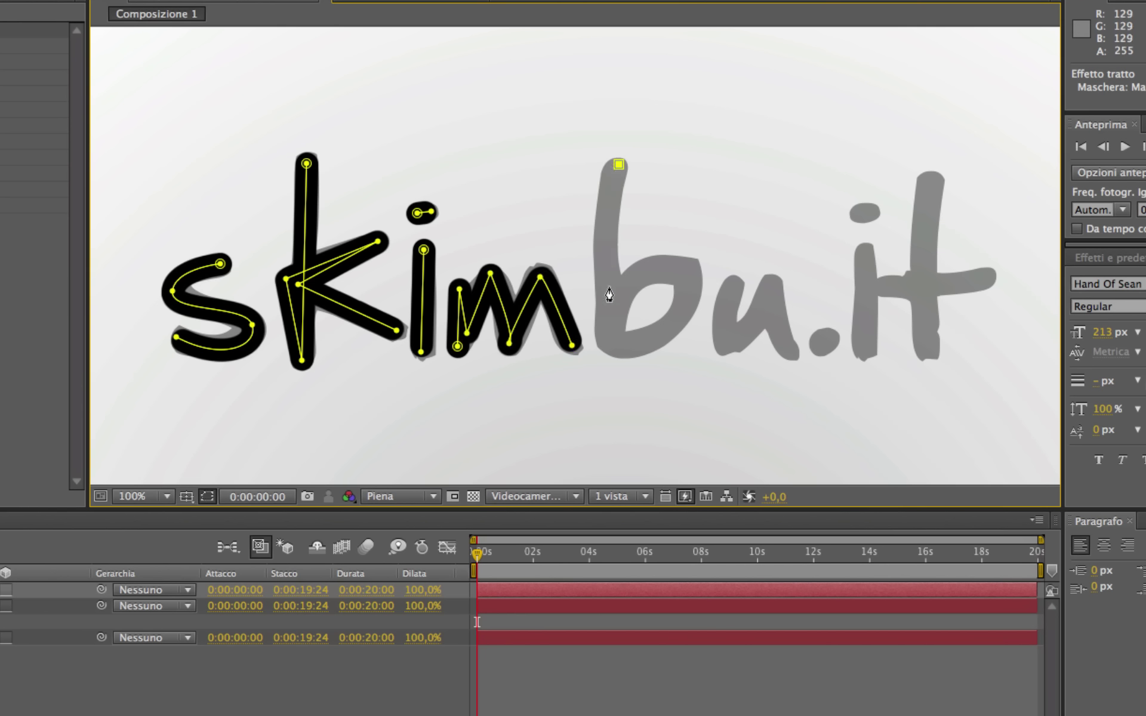
drag(607, 337, 625, 349)
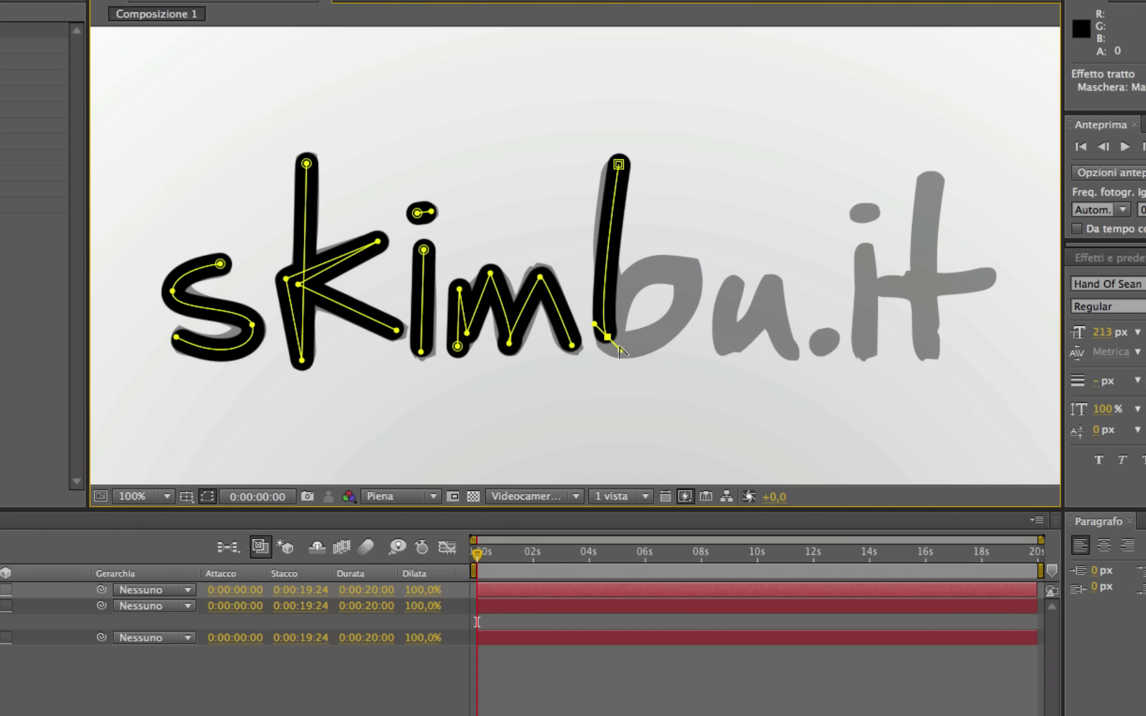
key(ctrl+z)
drag(601, 237, 601, 249)
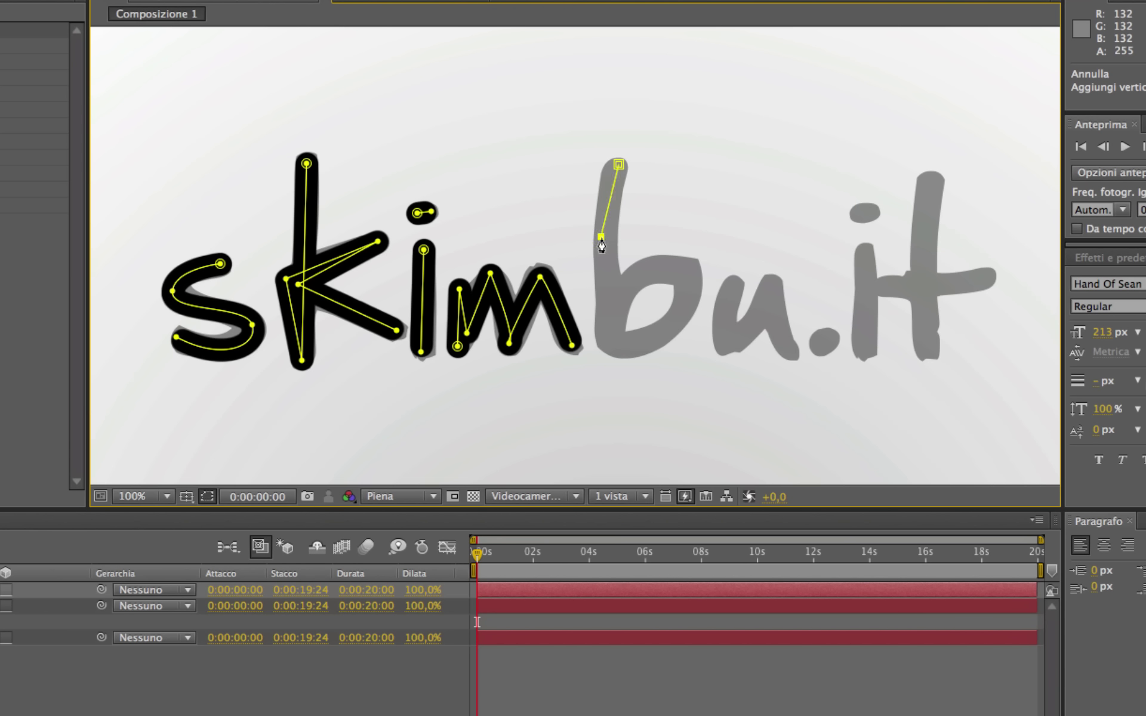
drag(606, 344, 611, 344)
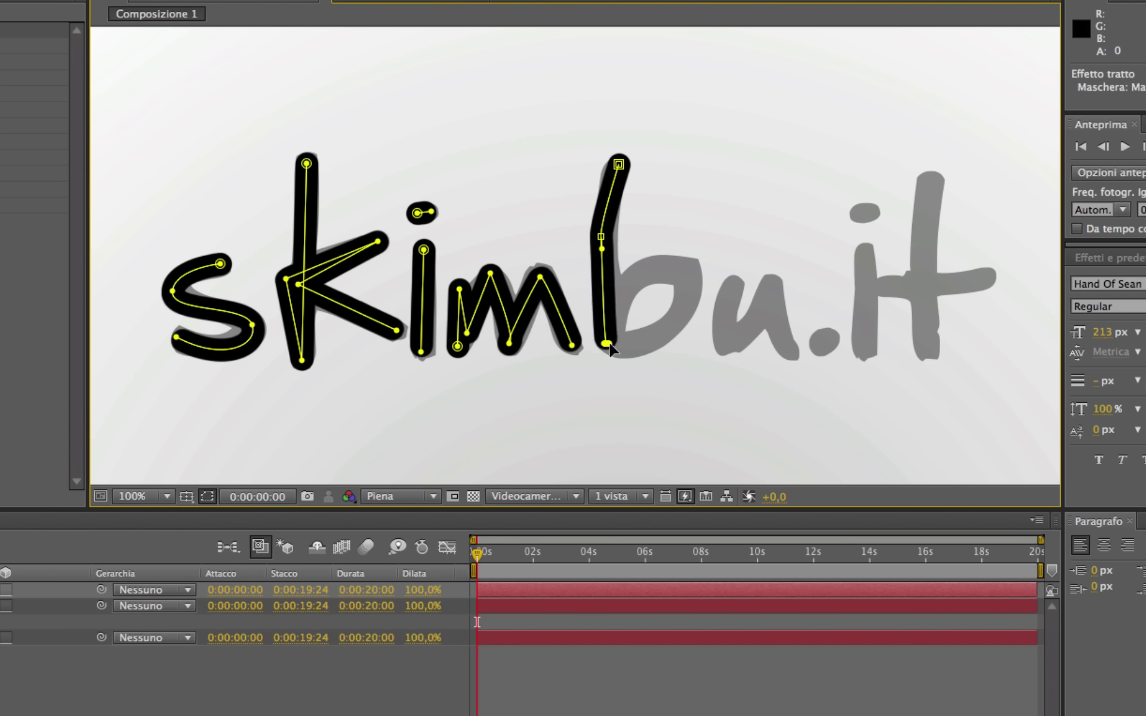
drag(690, 271, 695, 182)
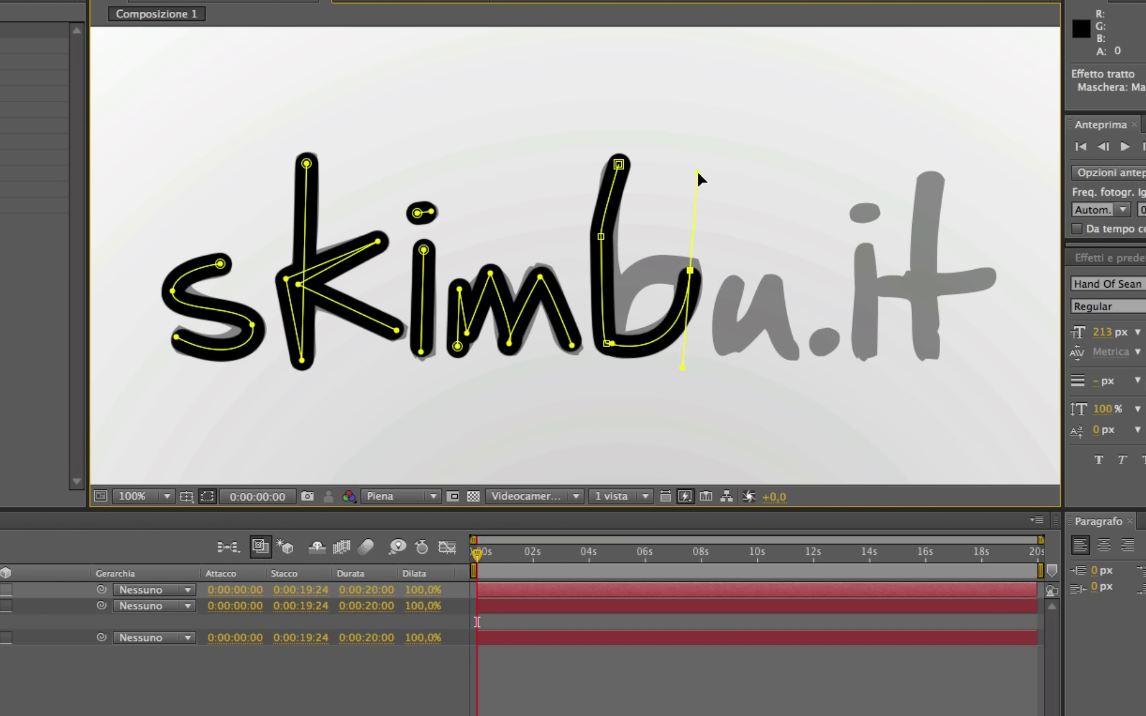
click(623, 288)
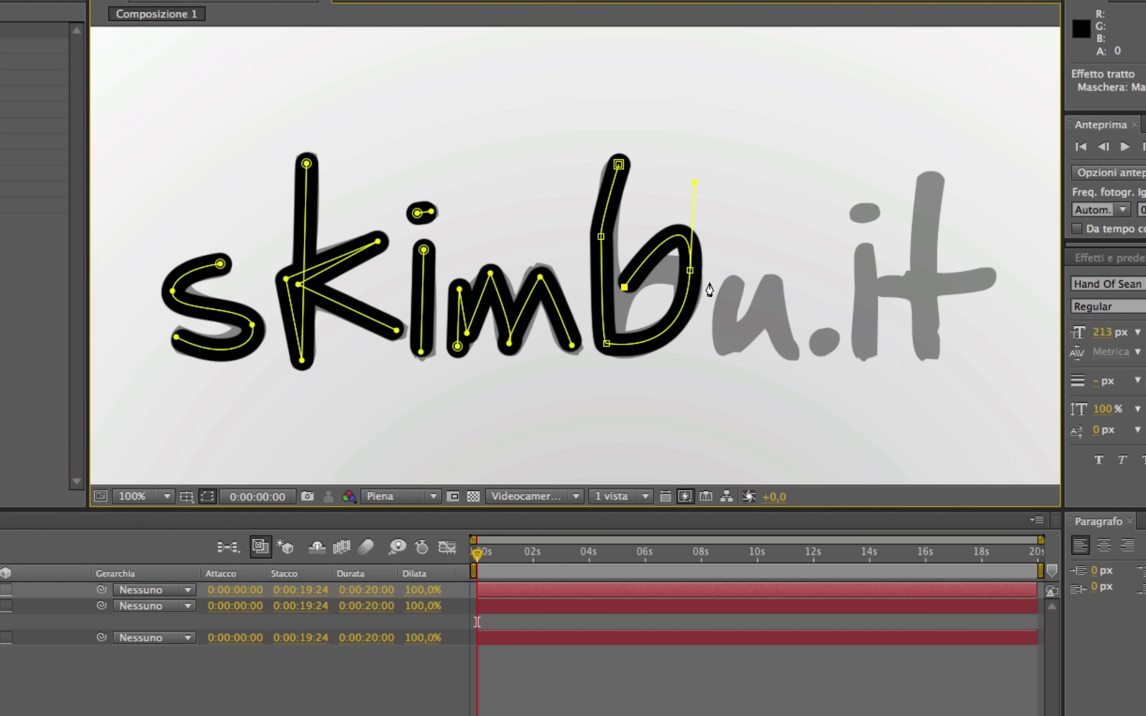
key(ctrl+z)
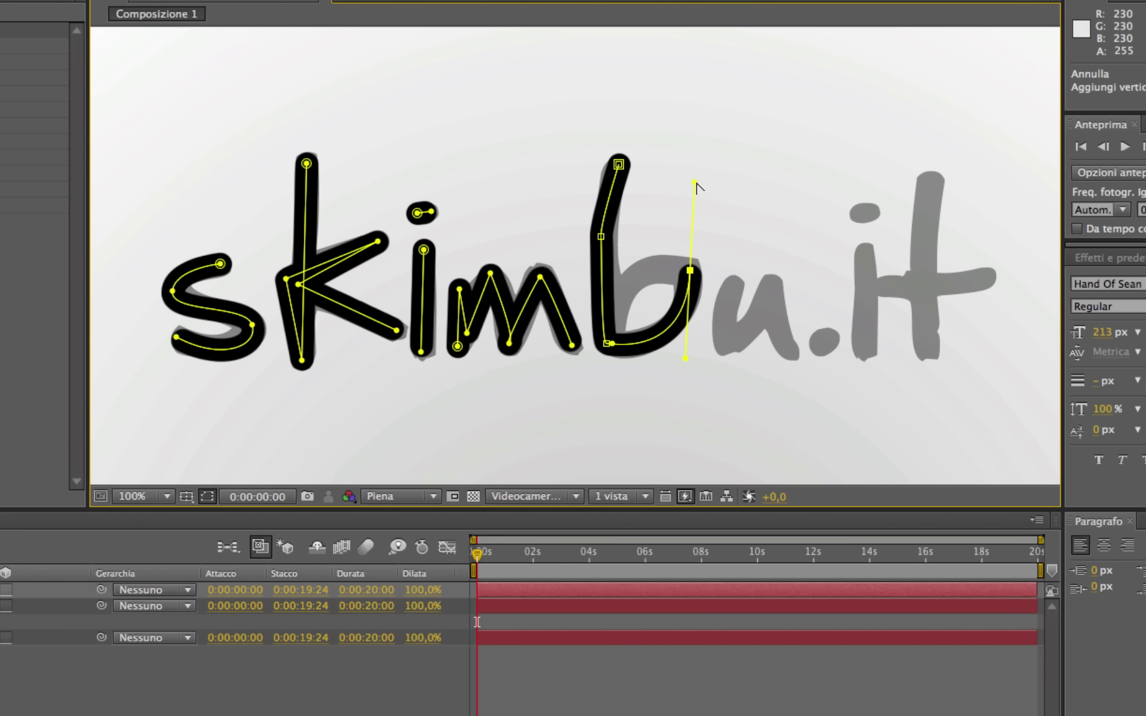
drag(673, 210, 668, 246)
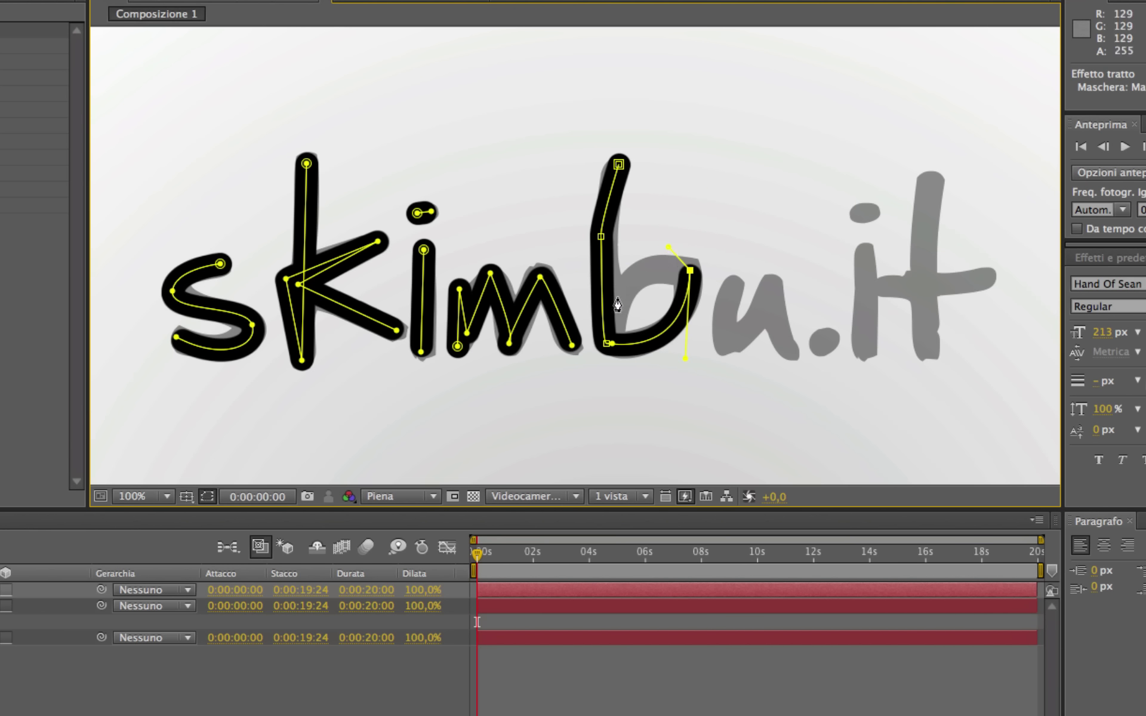
mouse_move(612, 329)
mouse_down()
mouse_move(629, 358)
mouse_move(616, 361)
mouse_move(610, 336)
mouse_move(642, 346)
mouse_move(628, 367)
mouse_move(616, 357)
mouse_up()
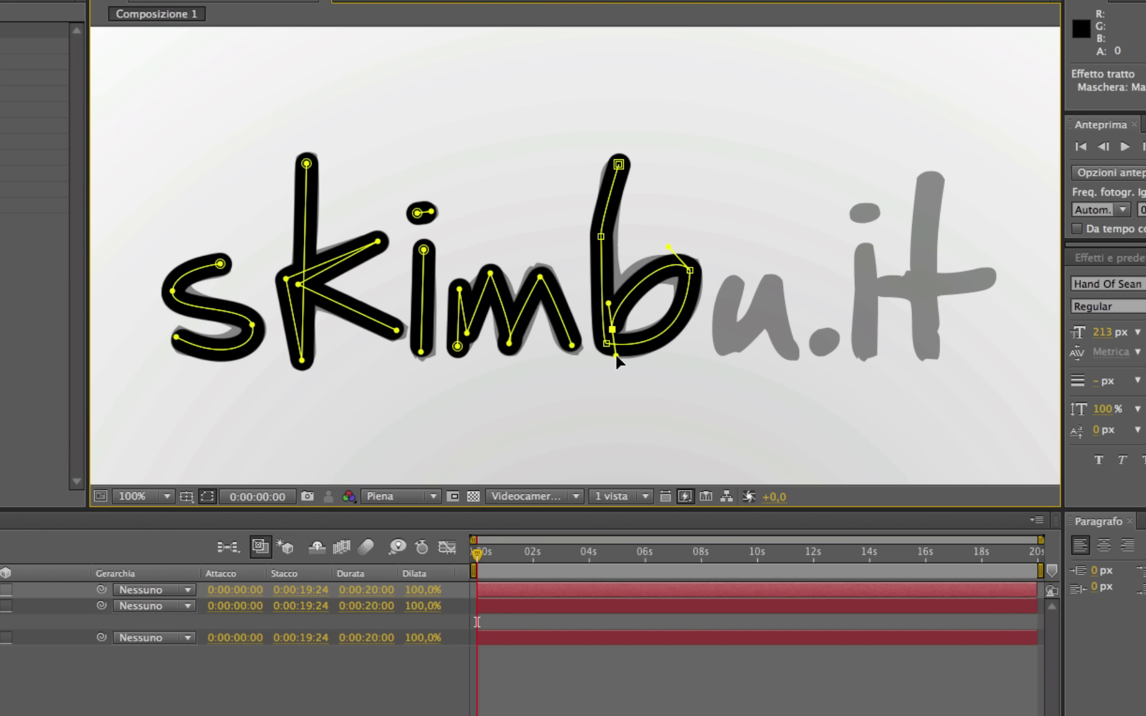
Step: Trace the u with a curved mask ending in its tail
click(731, 284)
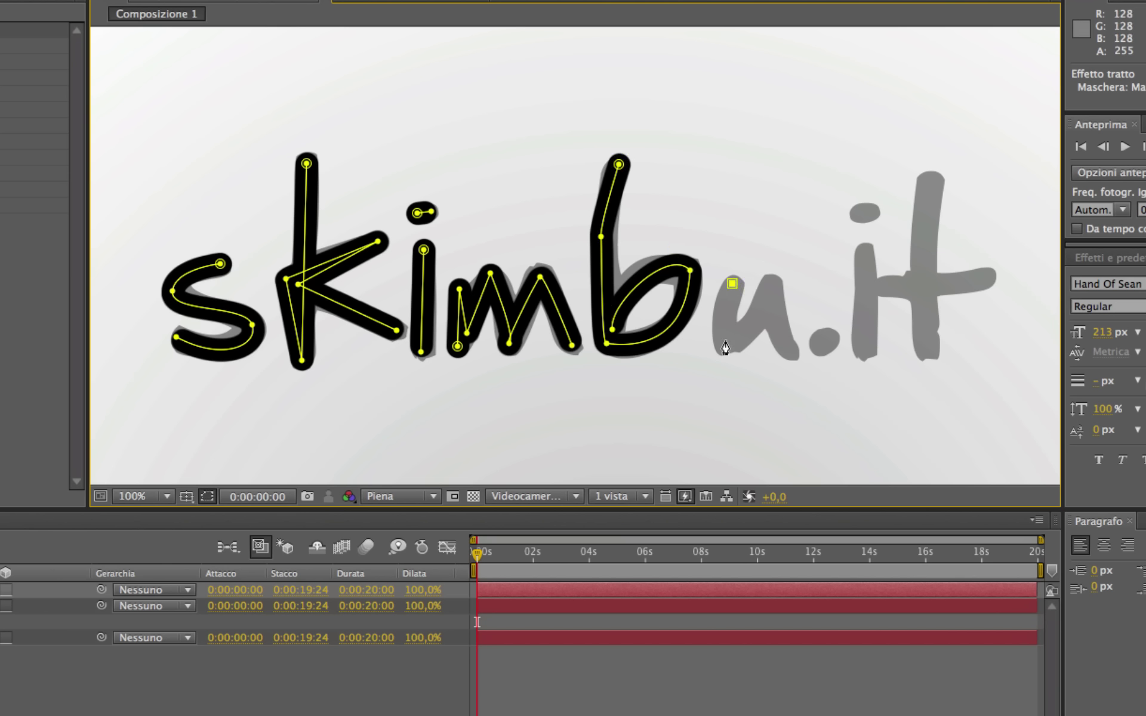
drag(724, 341, 731, 348)
drag(767, 281, 769, 244)
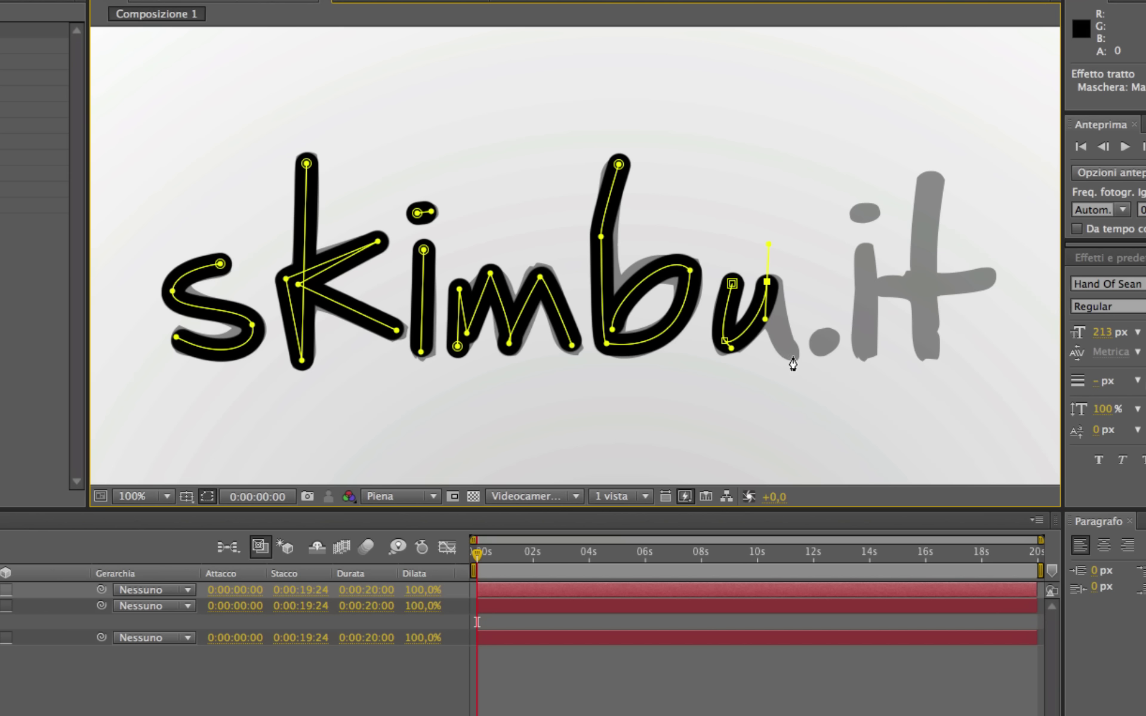
drag(792, 357, 817, 359)
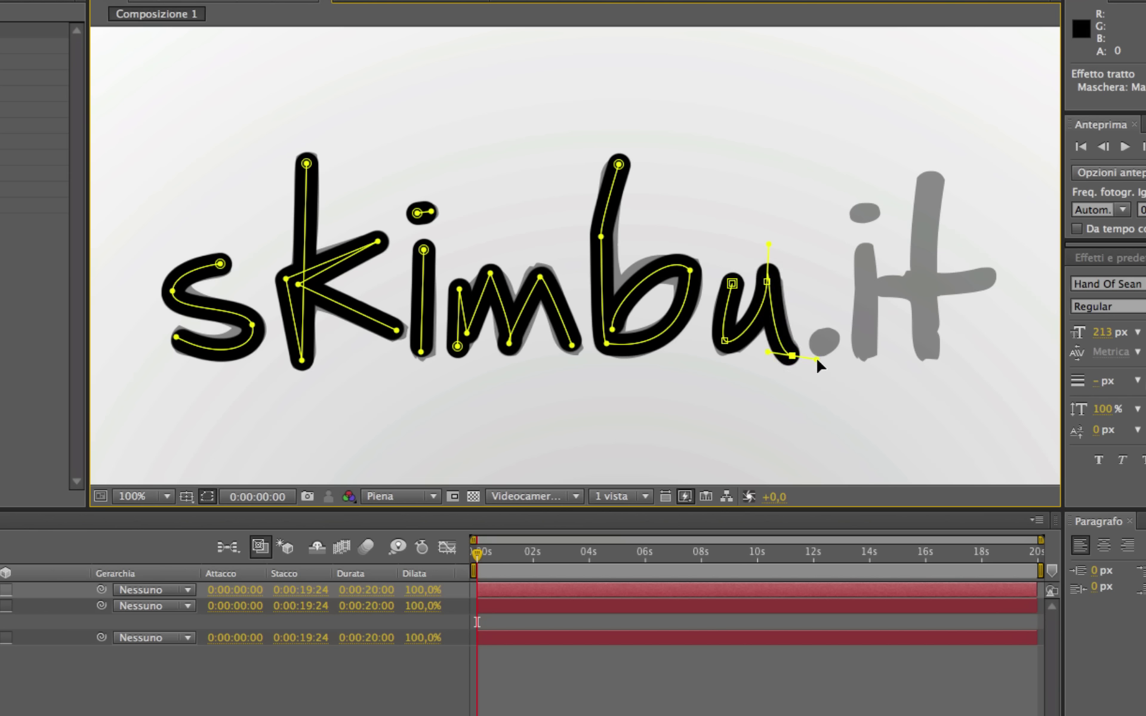
Step: Add short masks for the full stop, the i's stem and its dot
click(816, 345)
click(827, 337)
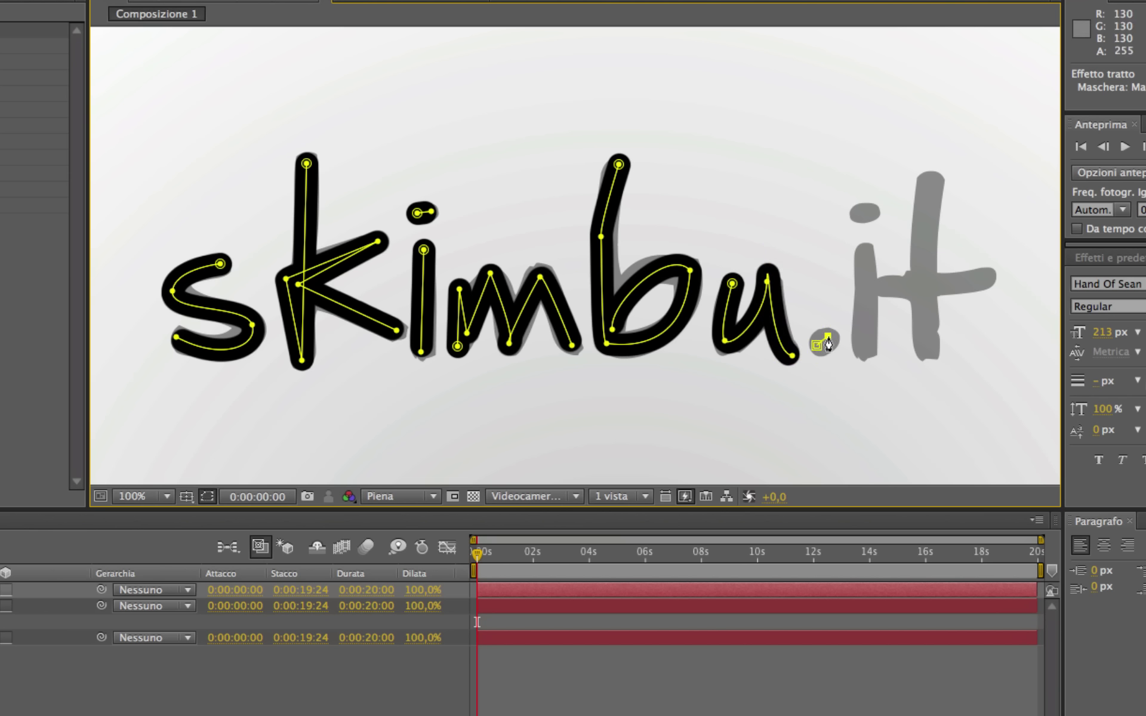
click(864, 249)
click(864, 348)
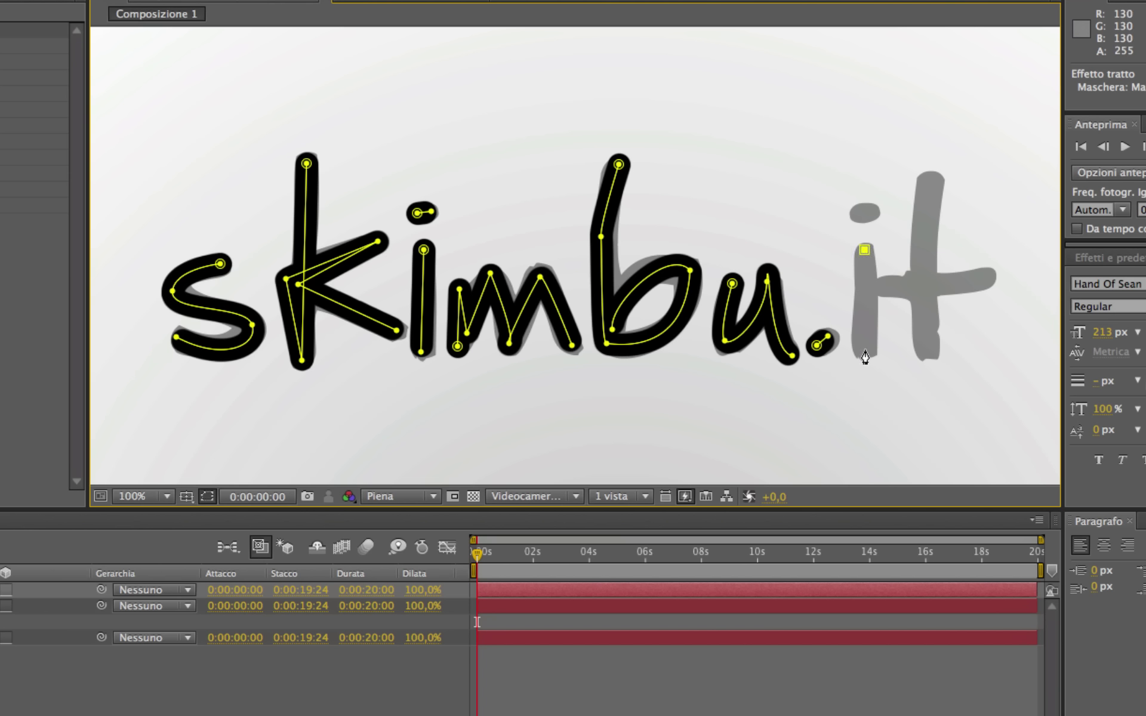
click(858, 213)
click(874, 212)
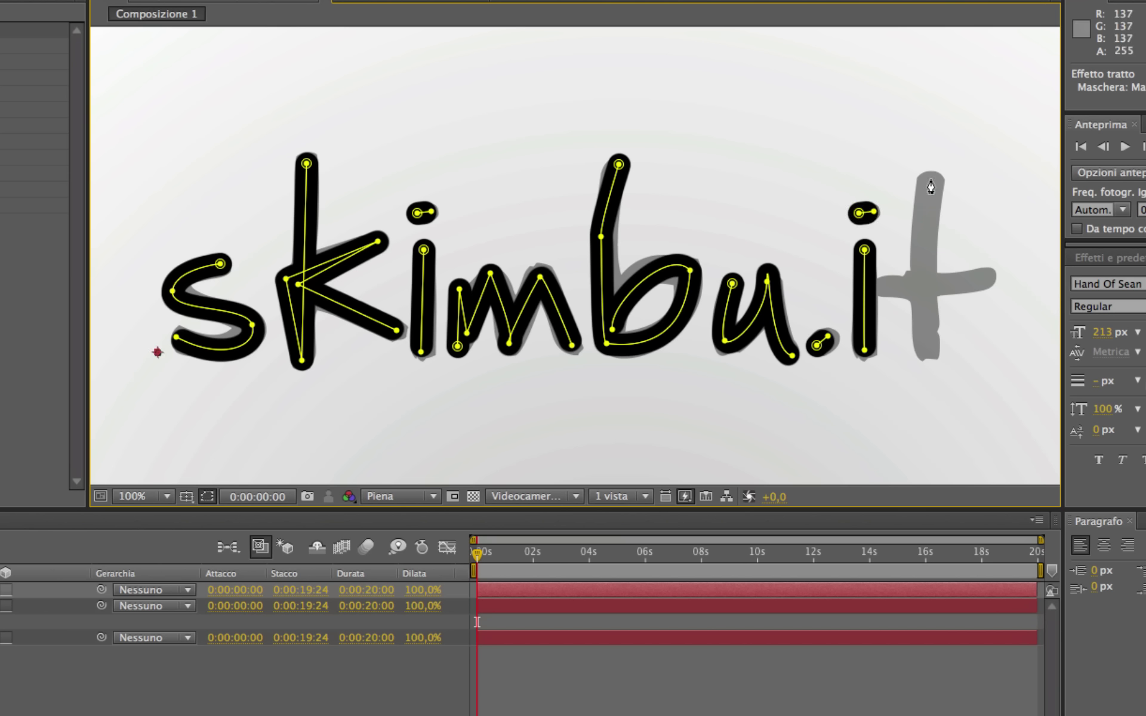
Step: Trace the t's stem and crossbar, then zoom the viewer to 50%
click(930, 179)
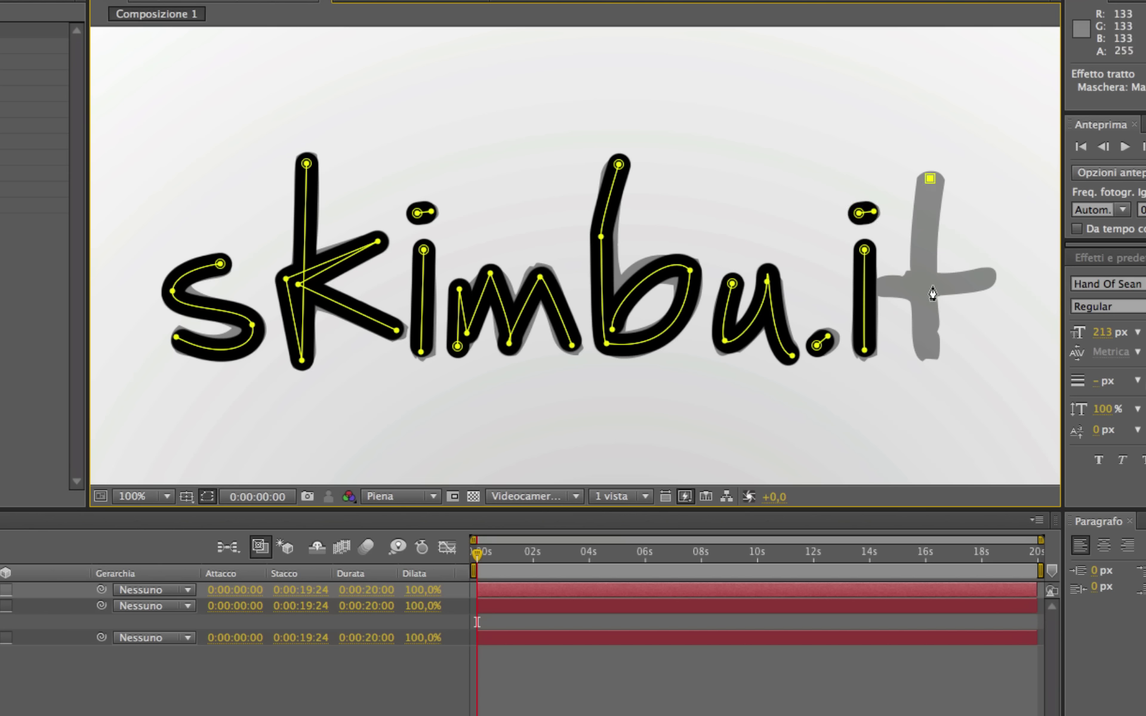
click(926, 350)
click(916, 285)
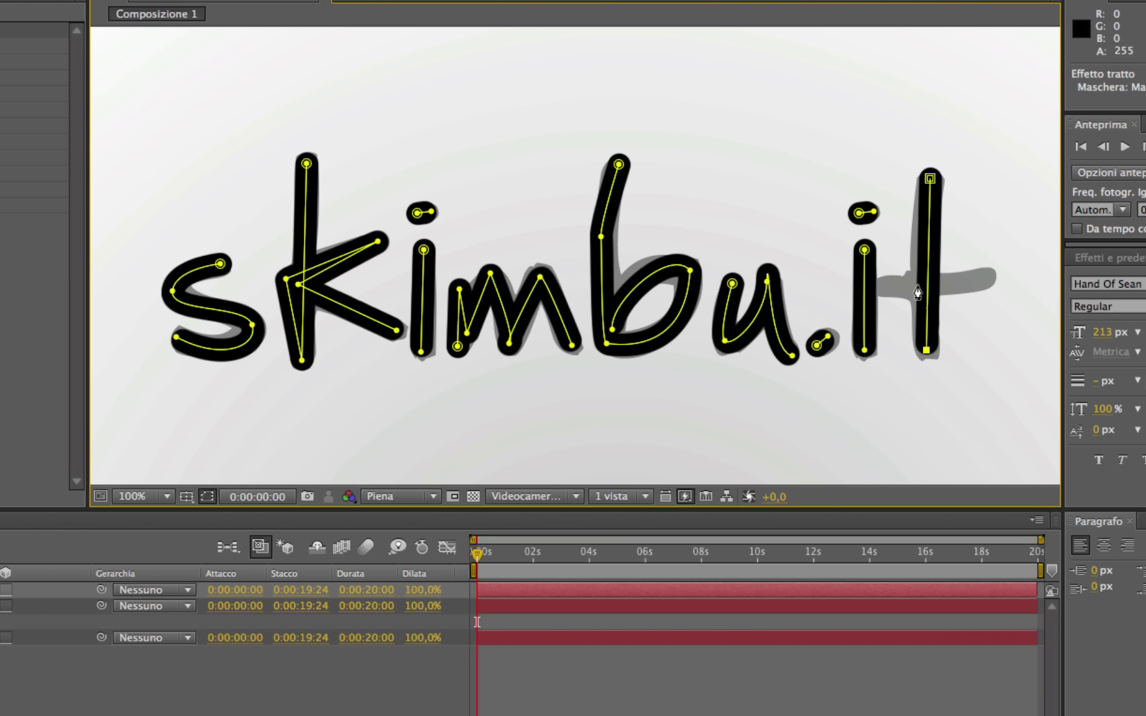
click(881, 287)
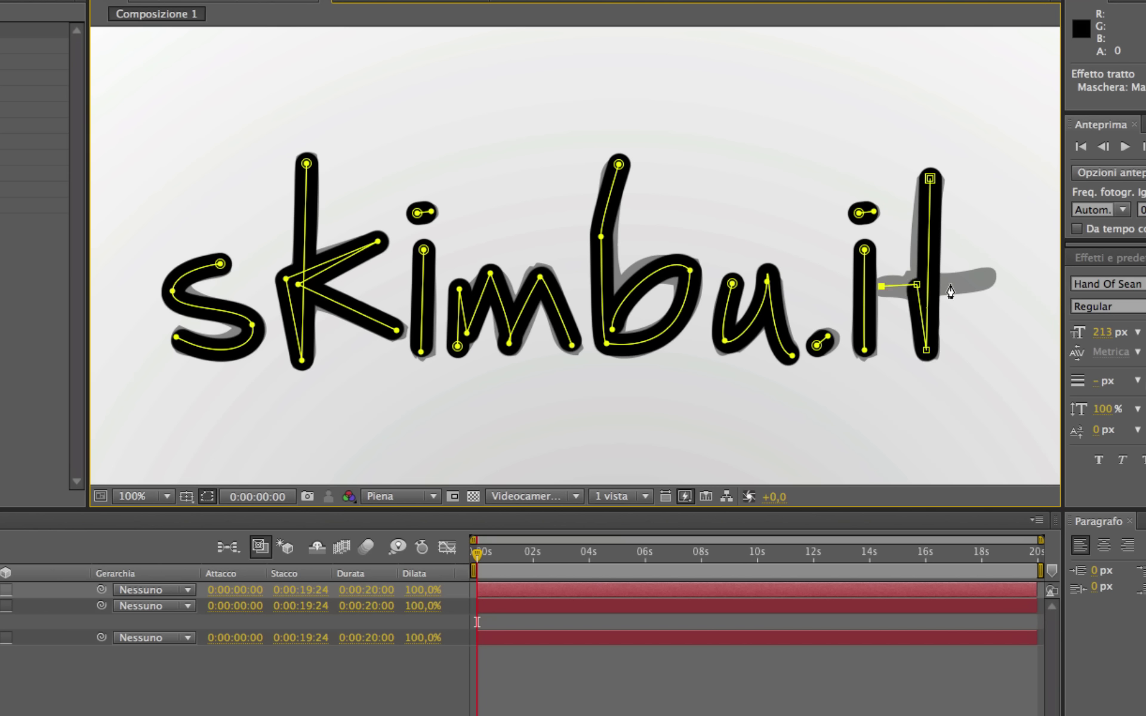
click(988, 276)
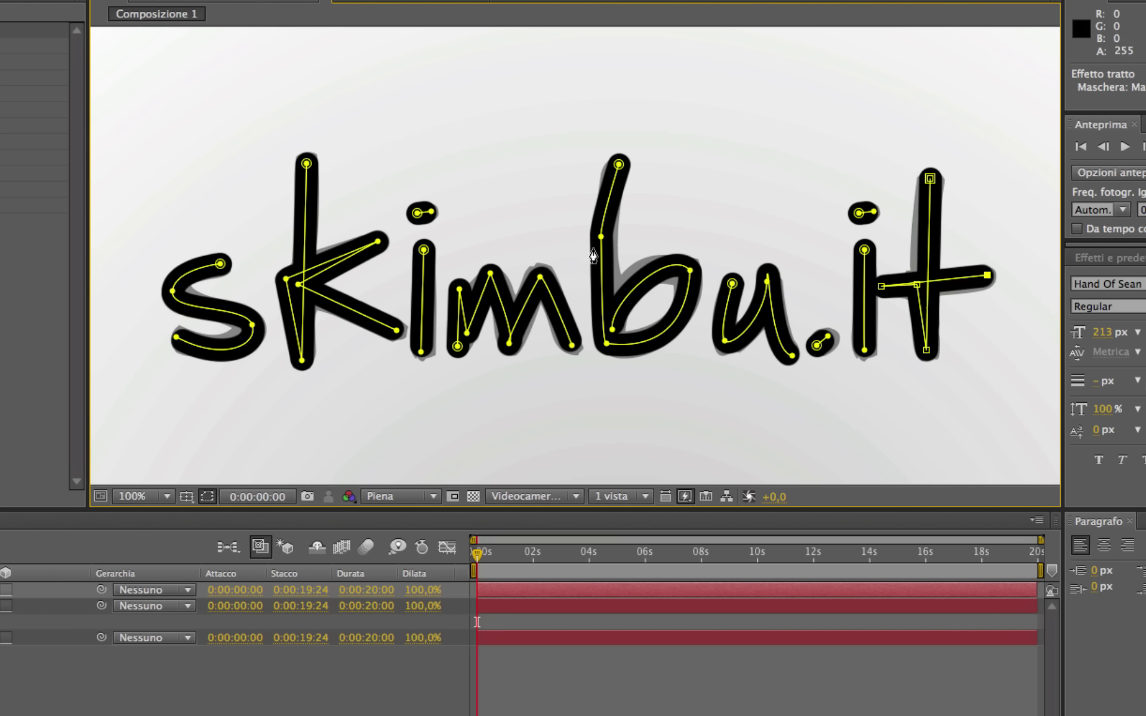
scroll(593, 249, down, 10)
scroll(593, 249, up, 10)
scroll(594, 249, down, 1)
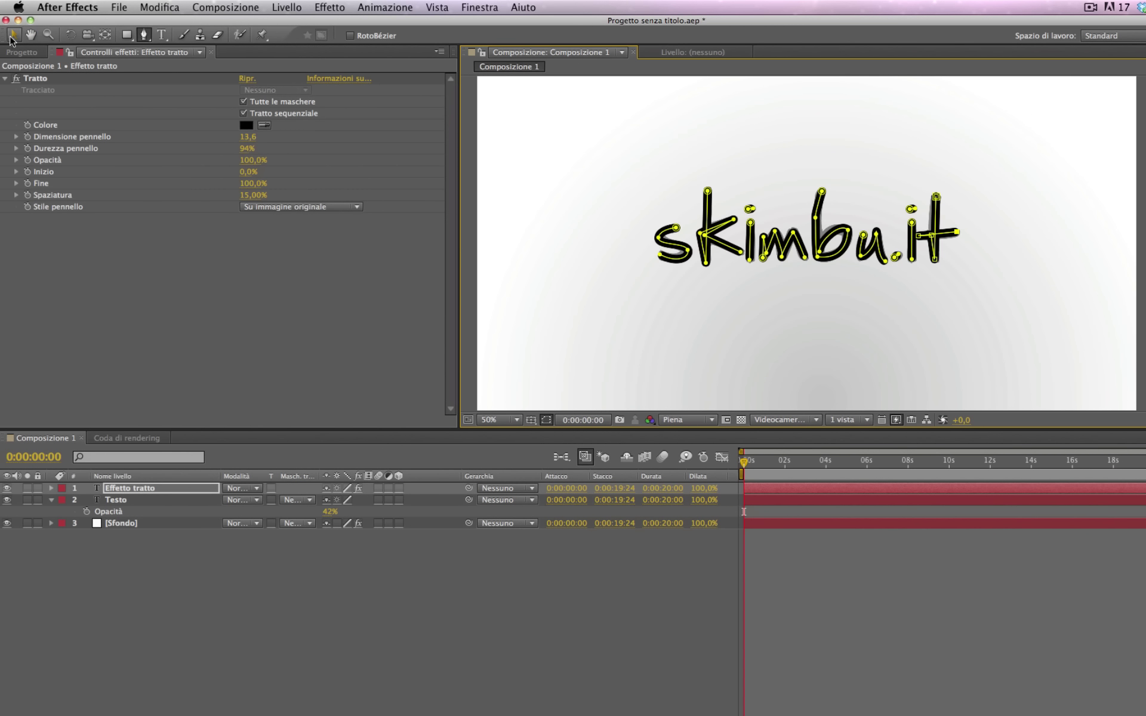
Step: Leave the Pen tool, select the Testo reference layer and delete it
click(31, 34)
click(576, 621)
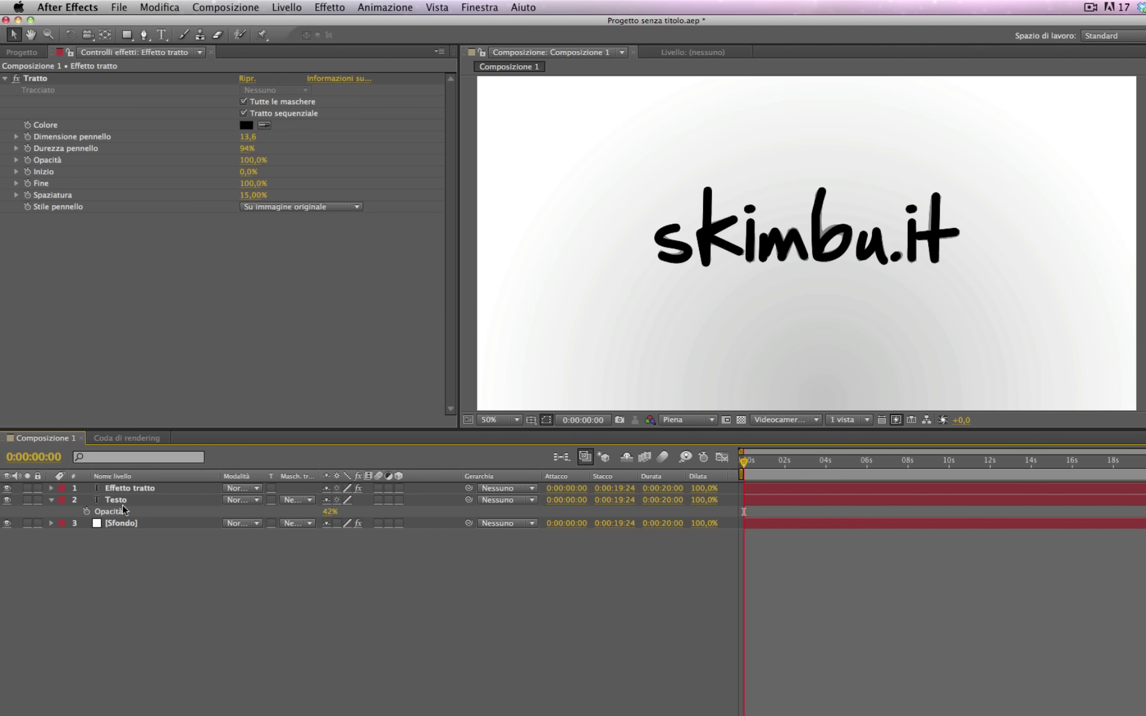
click(143, 501)
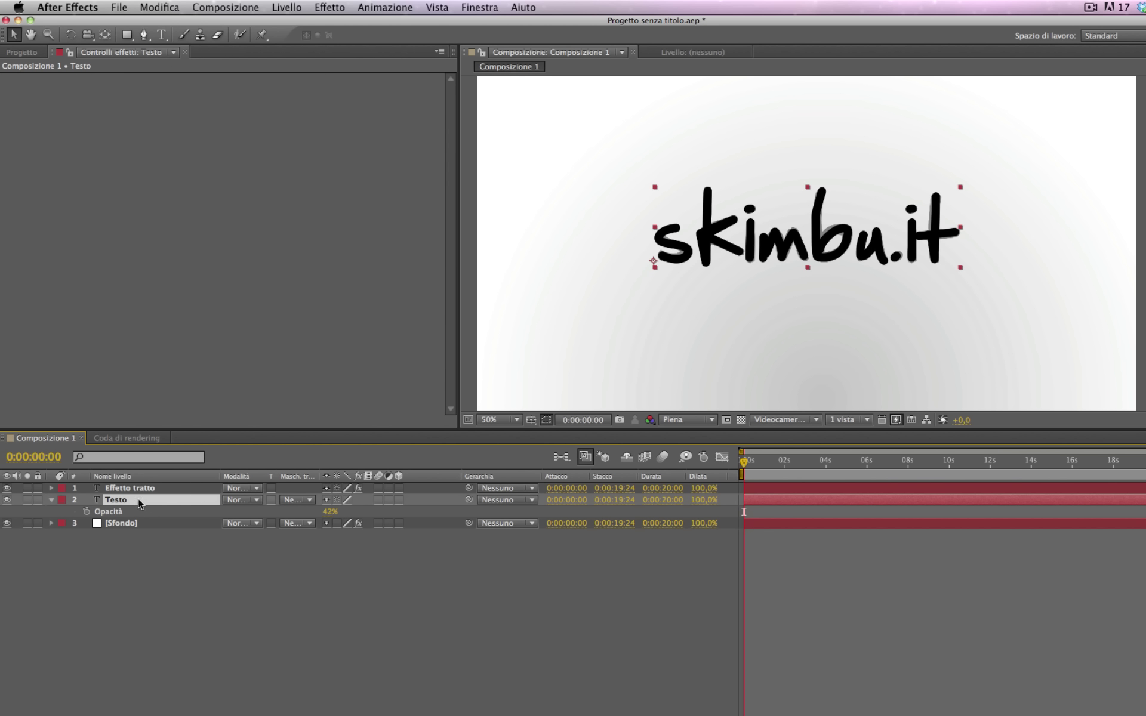
key(Delete)
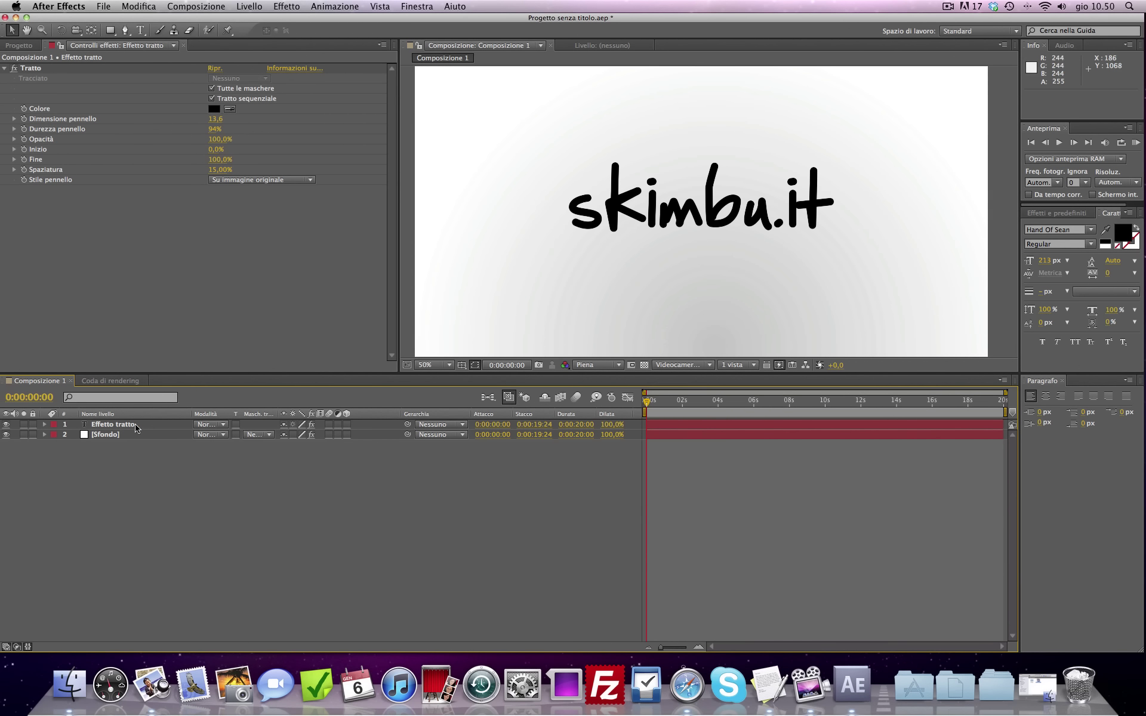
click(165, 428)
click(646, 406)
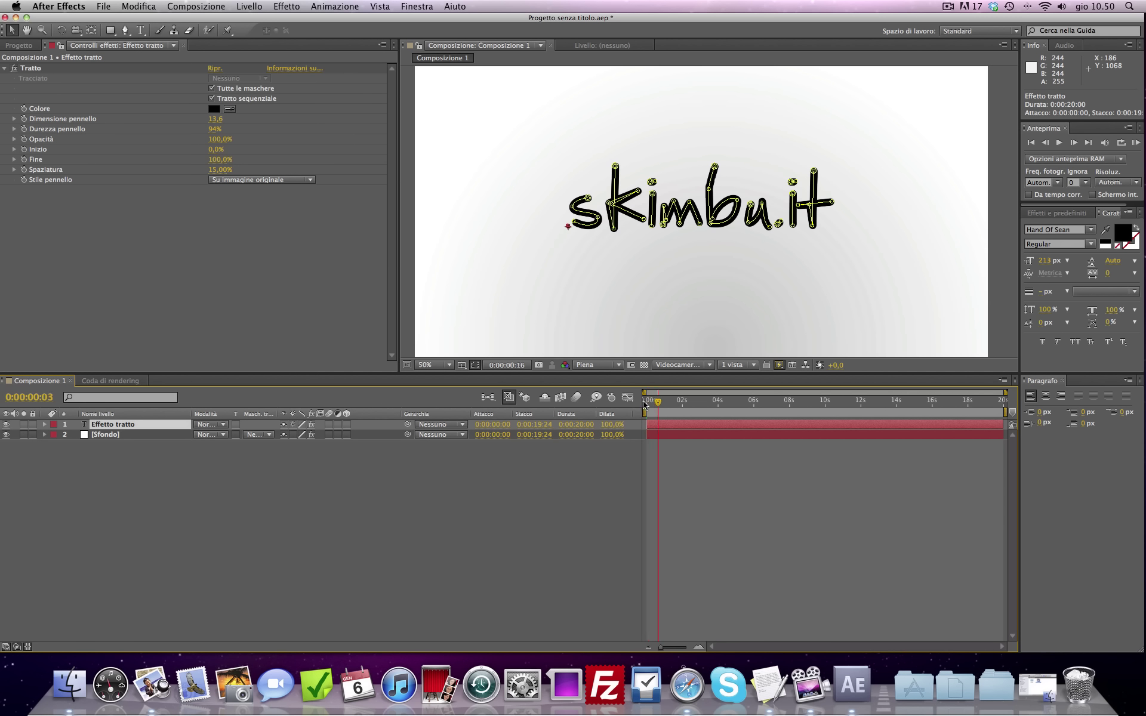
click(664, 423)
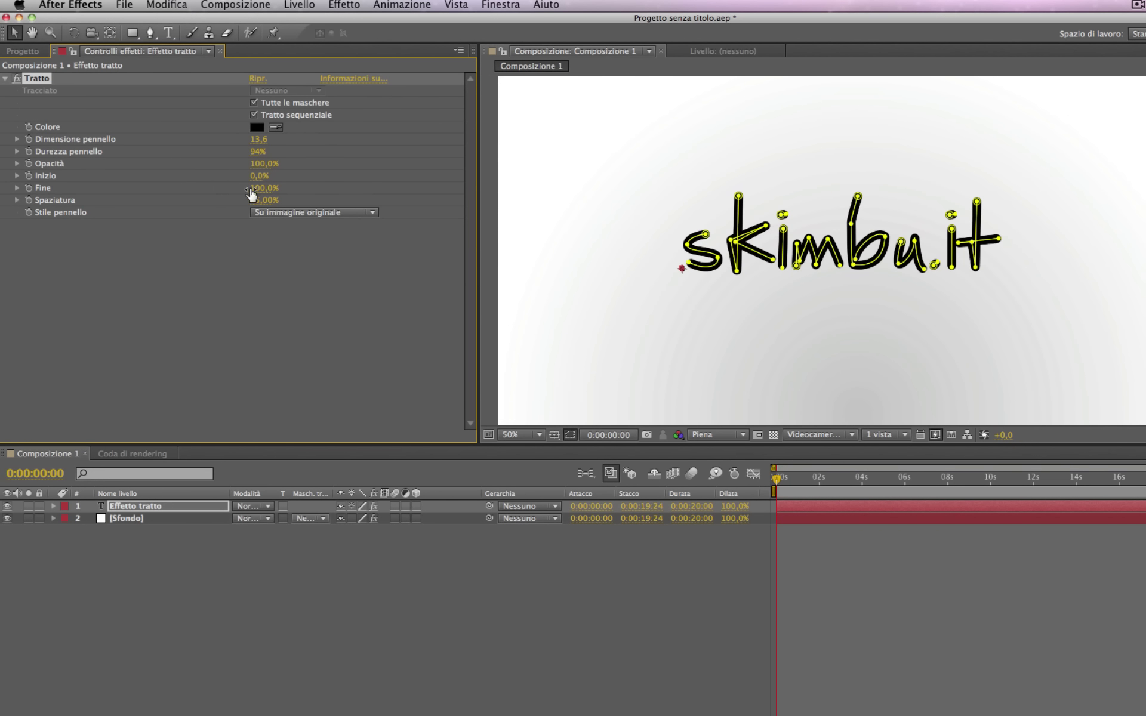
mouse_move(251, 188)
mouse_down()
mouse_move(219, 188)
mouse_move(358, 188)
mouse_up()
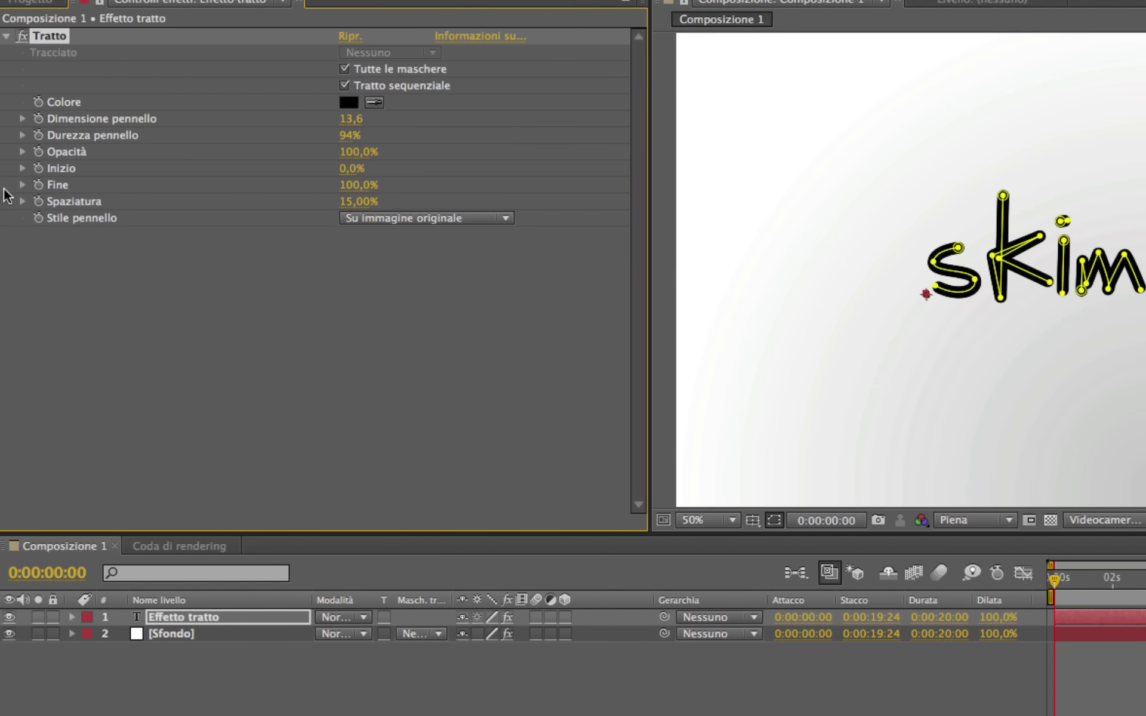
Step: Keyframe the stroke's Fine from 0% at the first frame to 100% at about 6 seconds
click(38, 186)
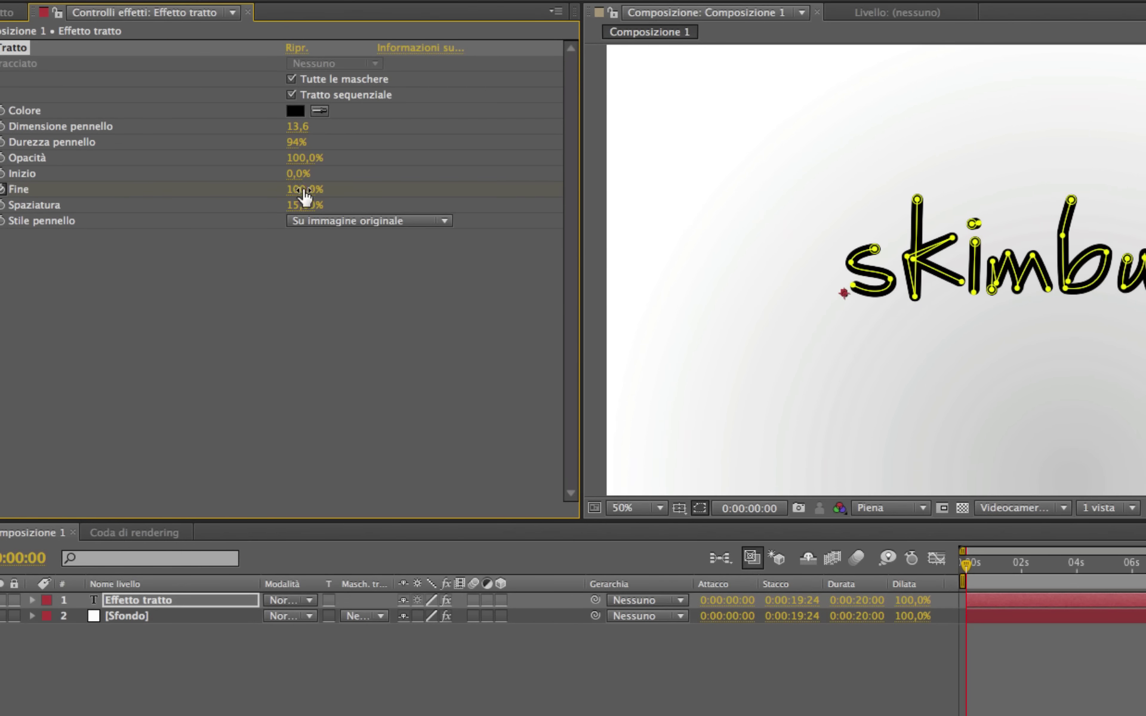
drag(305, 192, 166, 190)
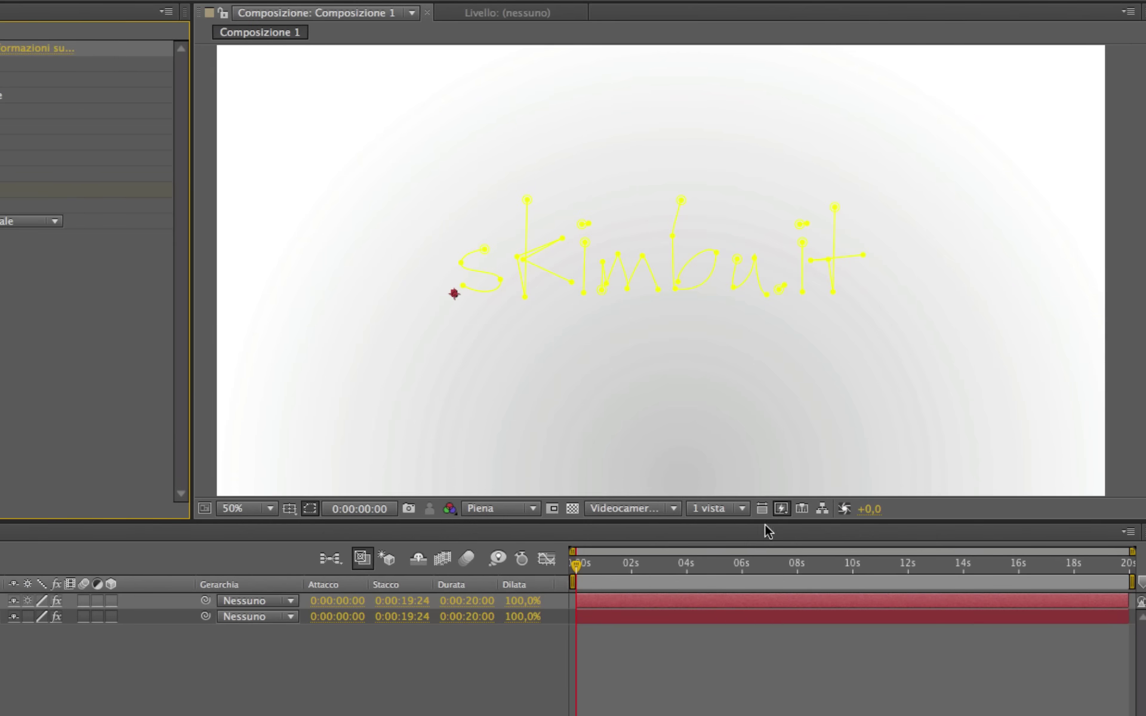
drag(711, 570, 743, 567)
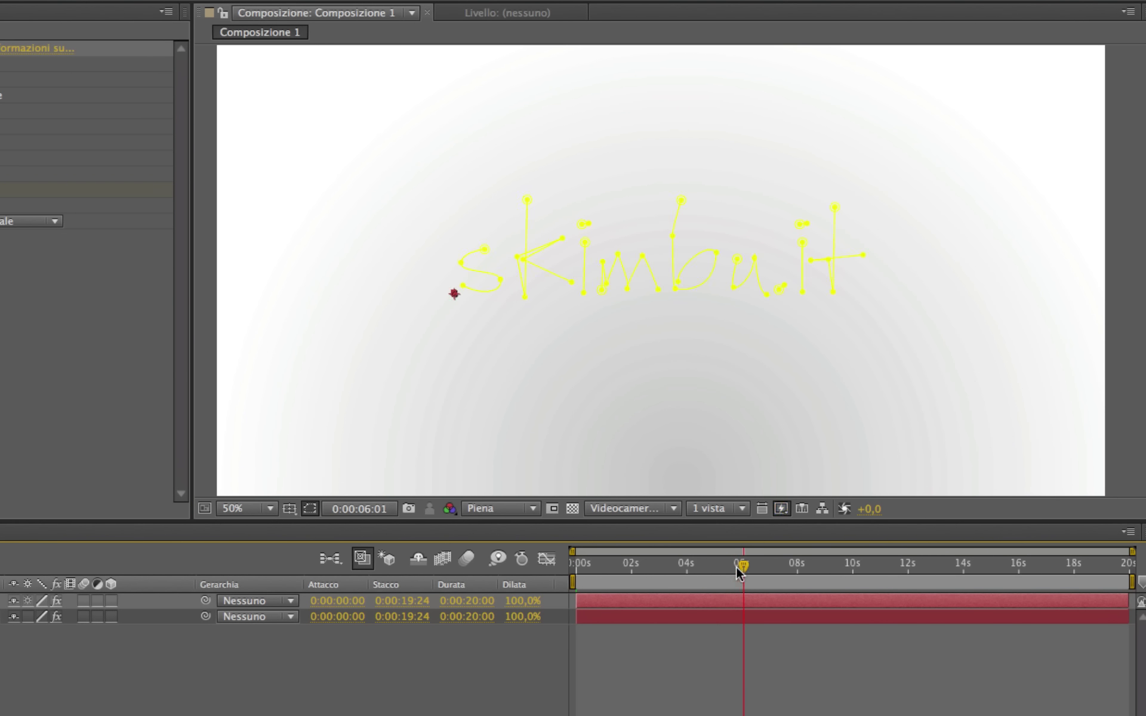
drag(335, 189, 708, 192)
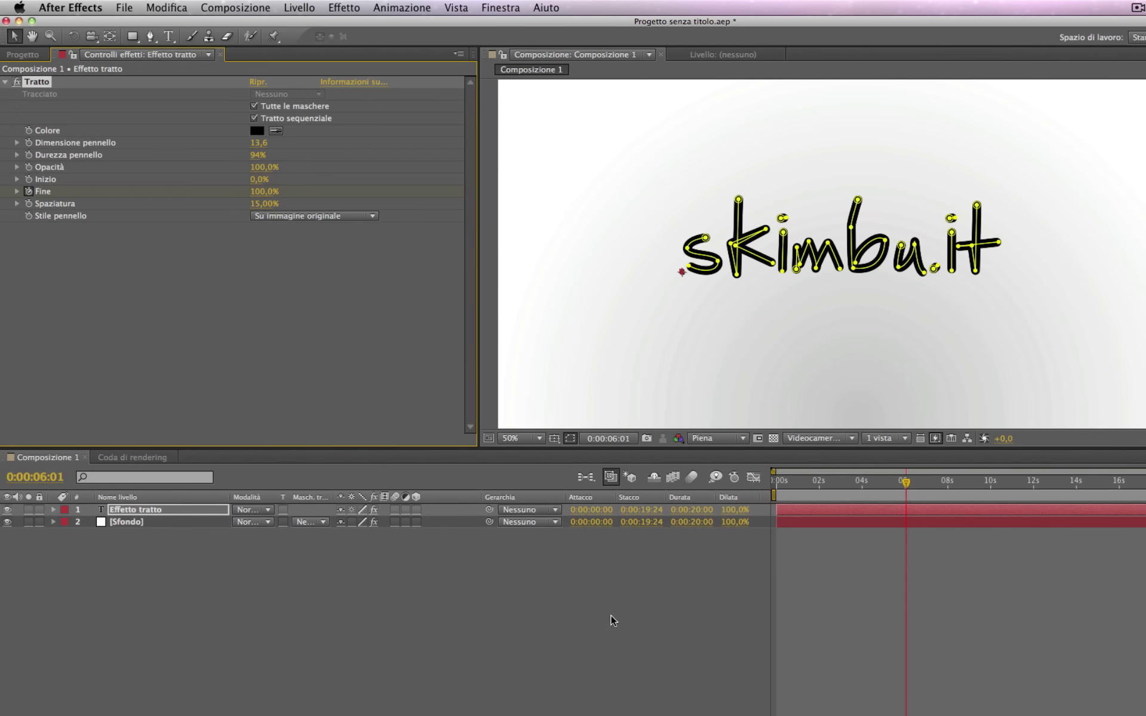
Step: Return to the first frame and start a RAM preview of the write-on
click(611, 622)
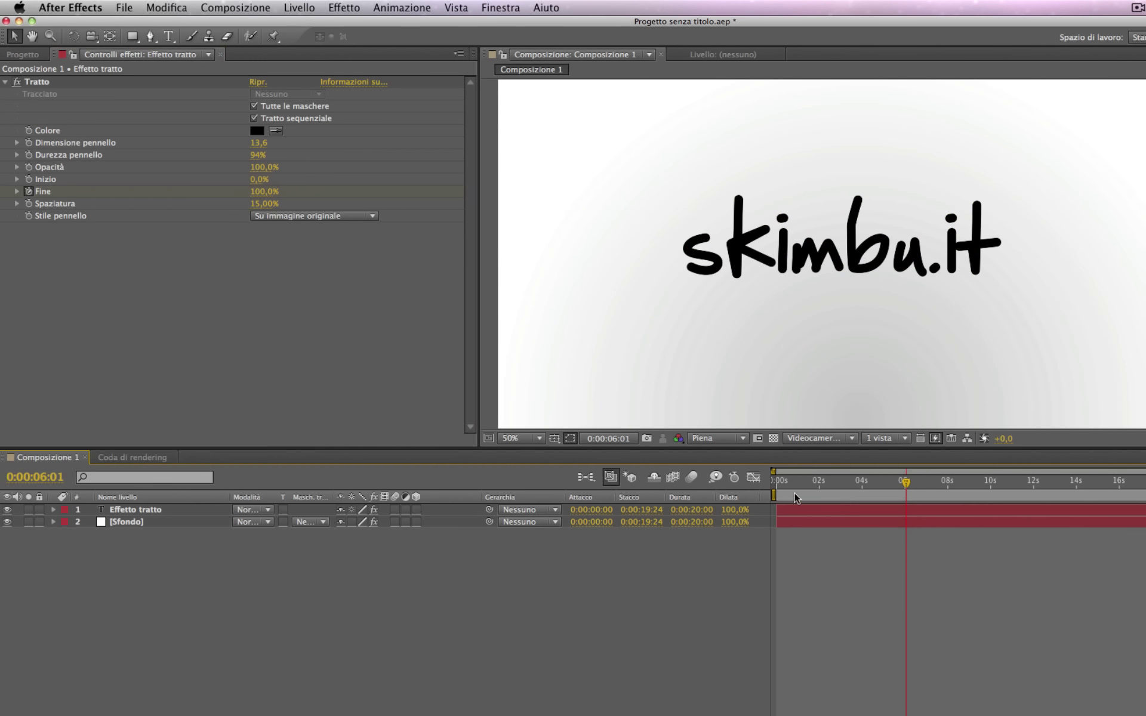
key(Home)
key(KP_0)
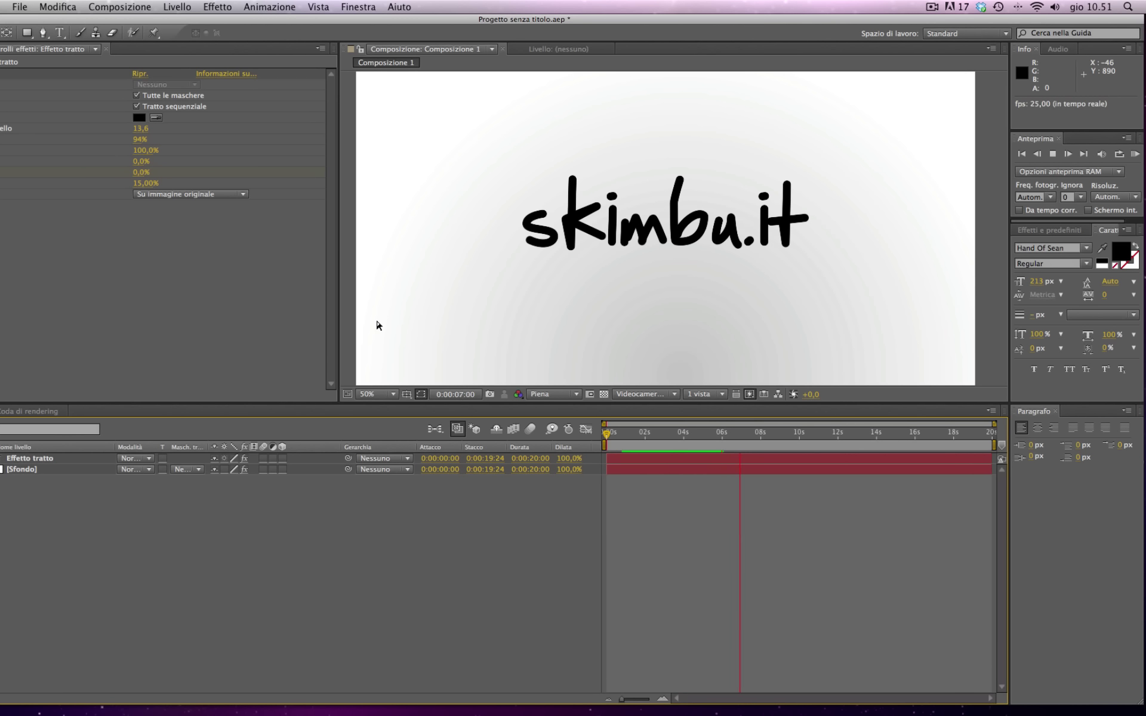
Step: Stop the RAM preview once skimbu.it is fully handwritten
key(space)
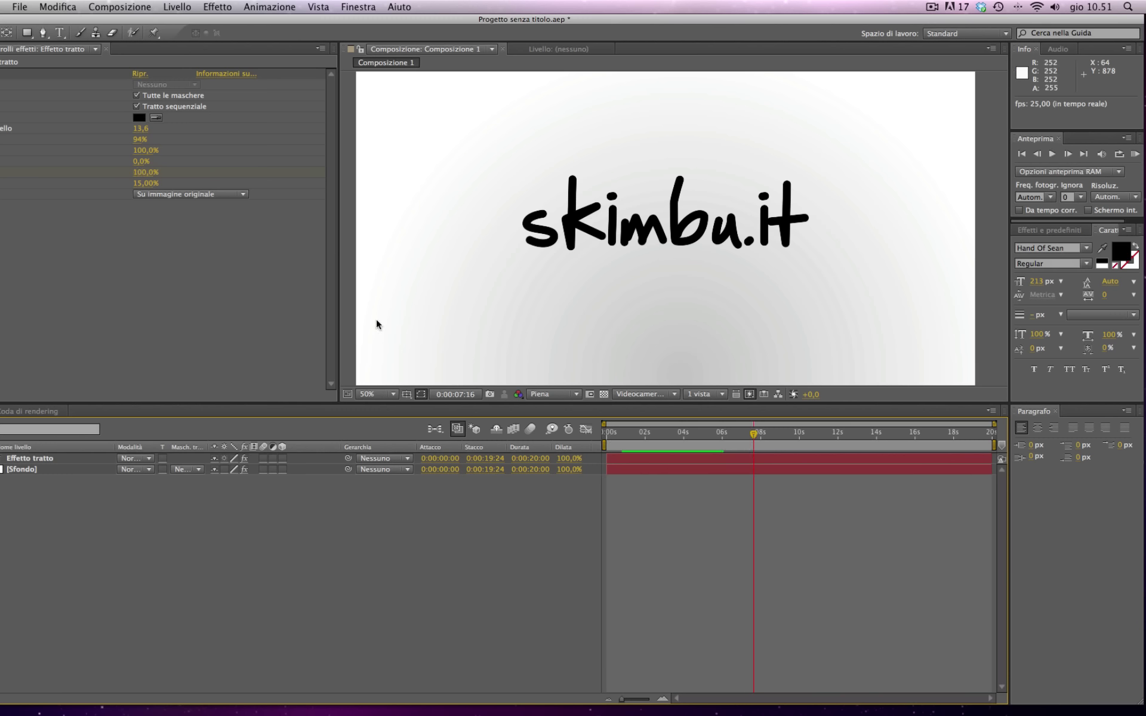